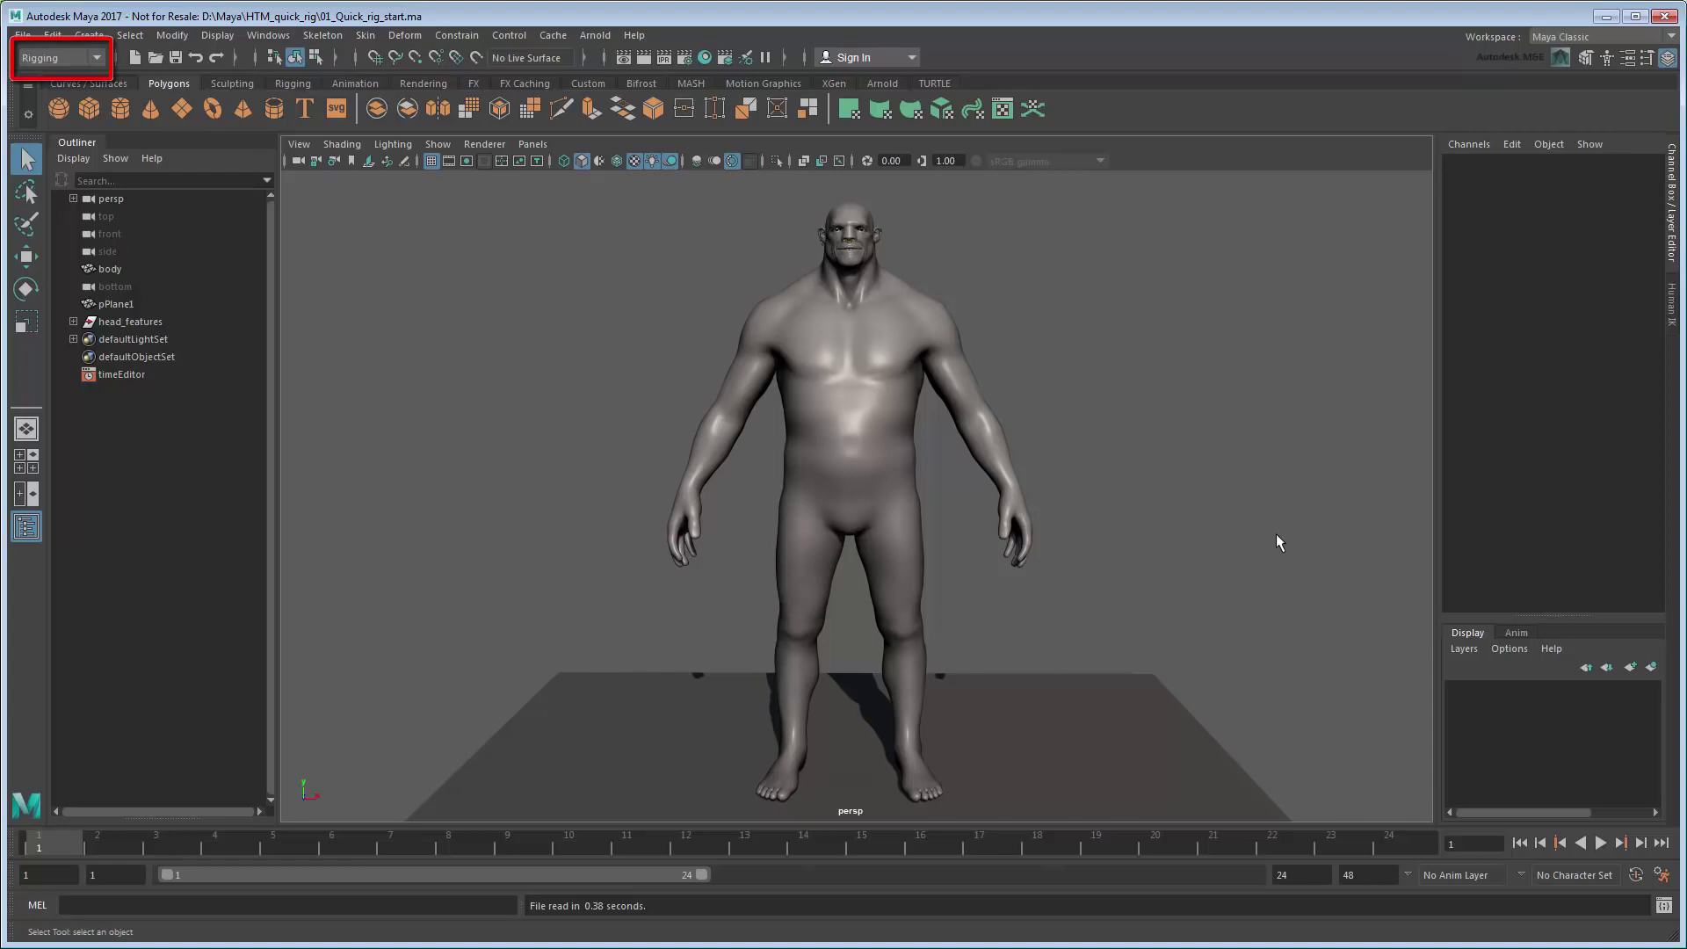
- Auto-rig the body mesh with Quick Rig's One-Click mode, creating QuickRigCharacter
left_click(324, 36)
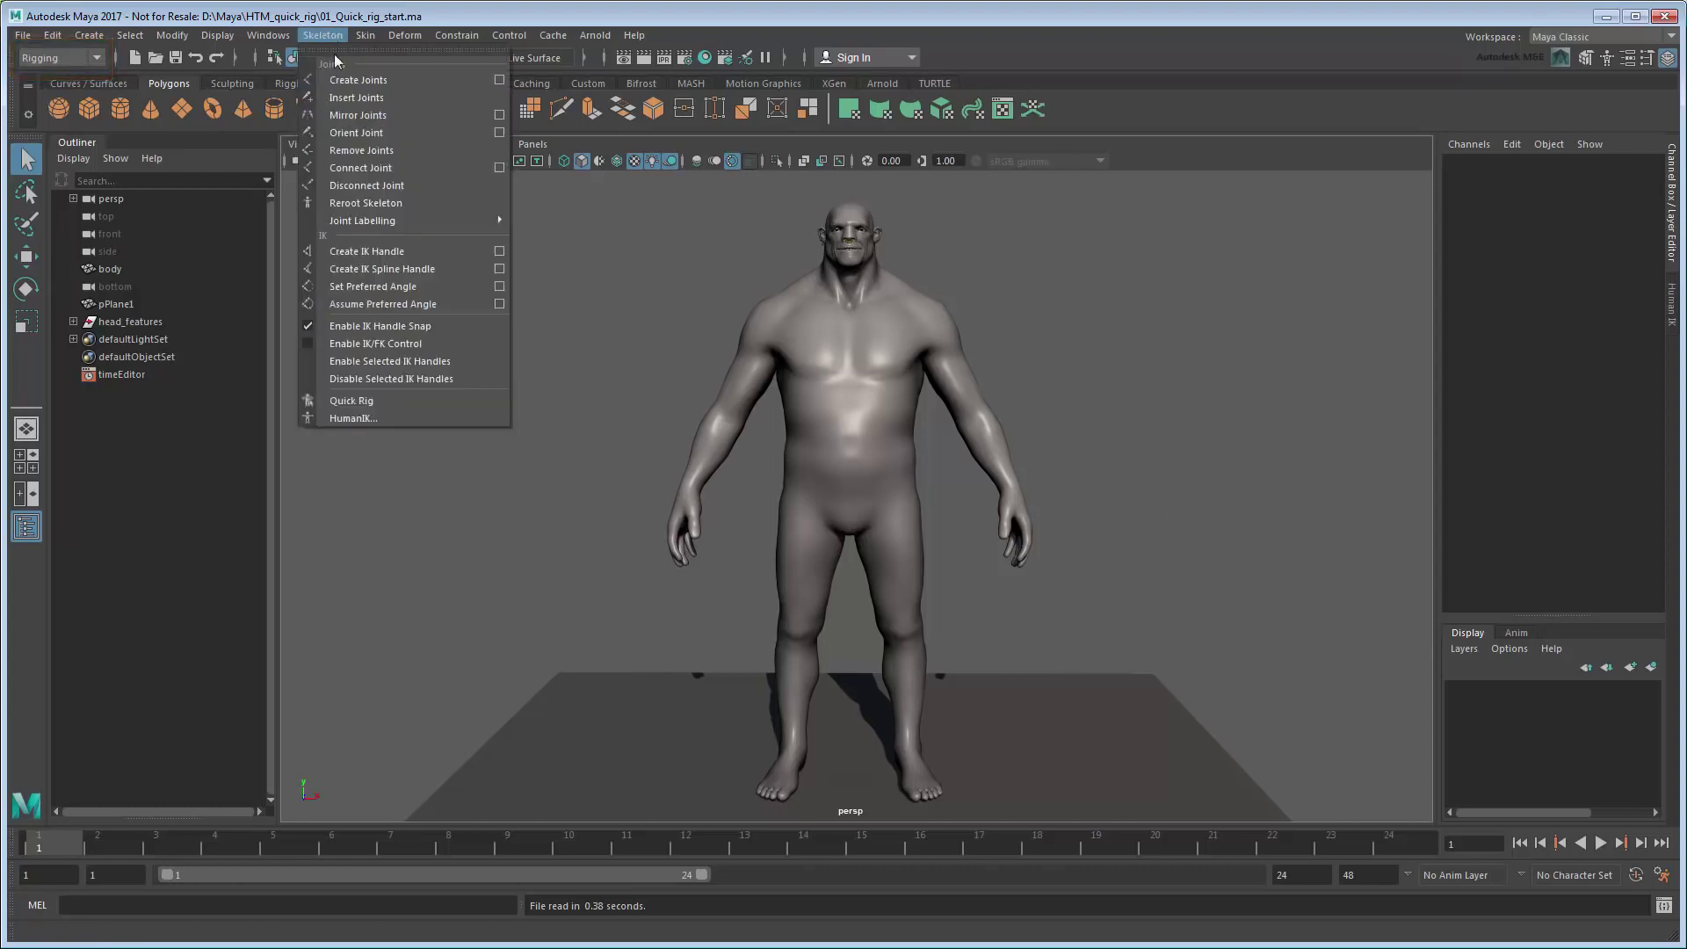
left_click(446, 400)
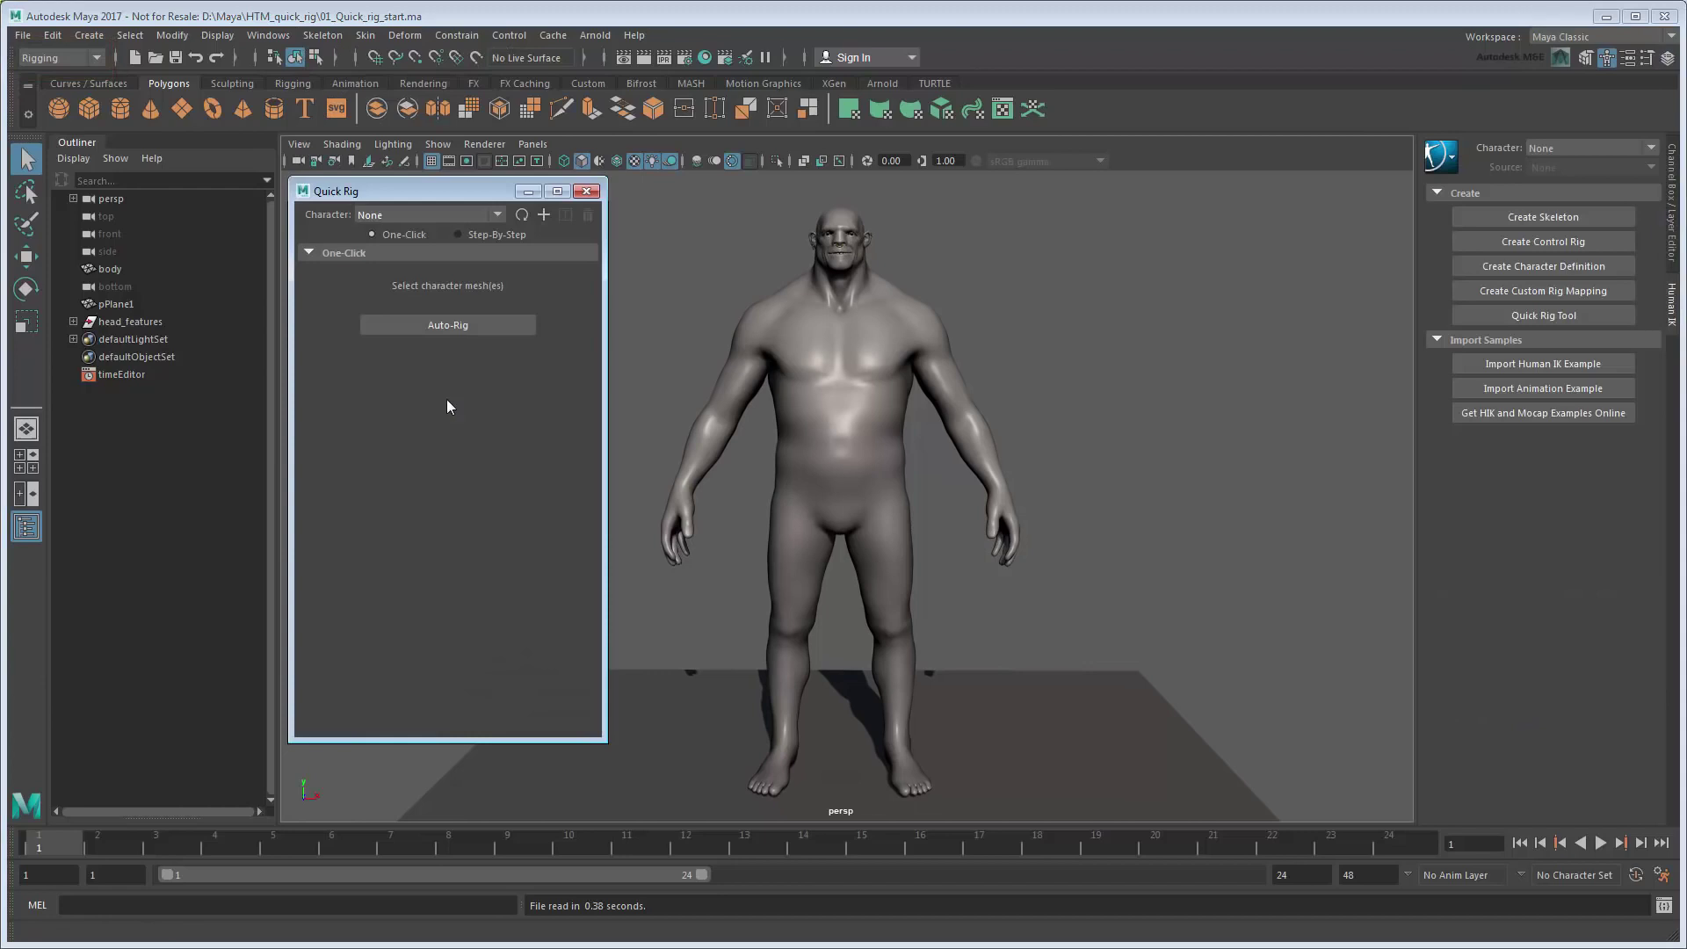
left_click(832, 430)
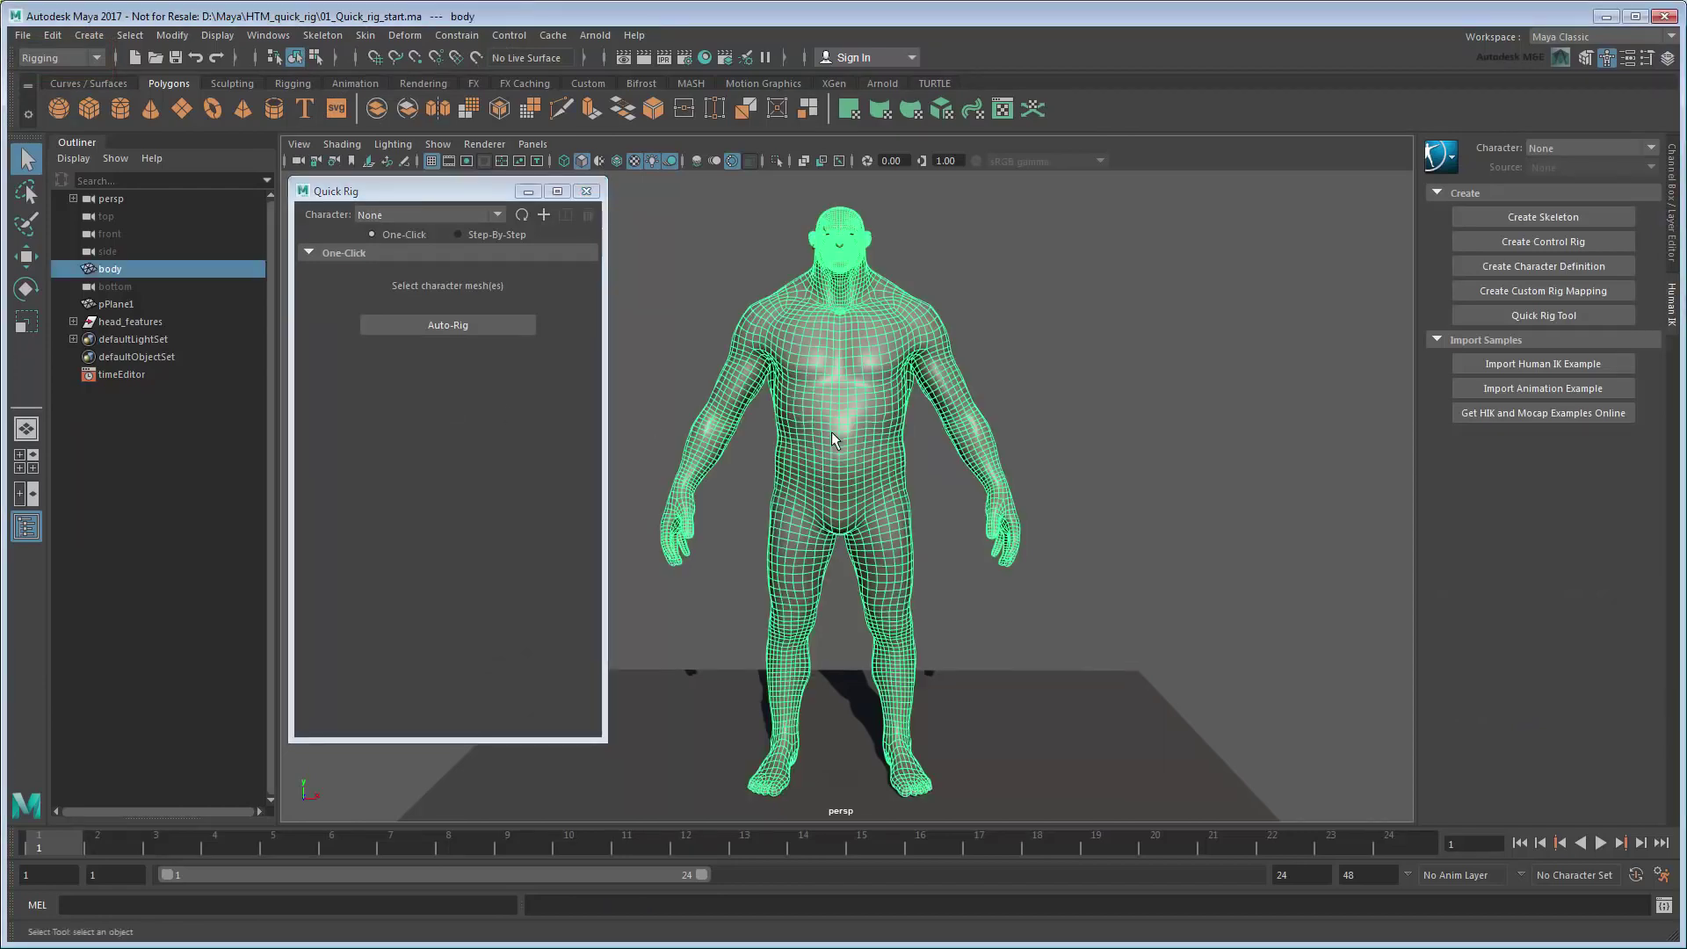
left_click(484, 324)
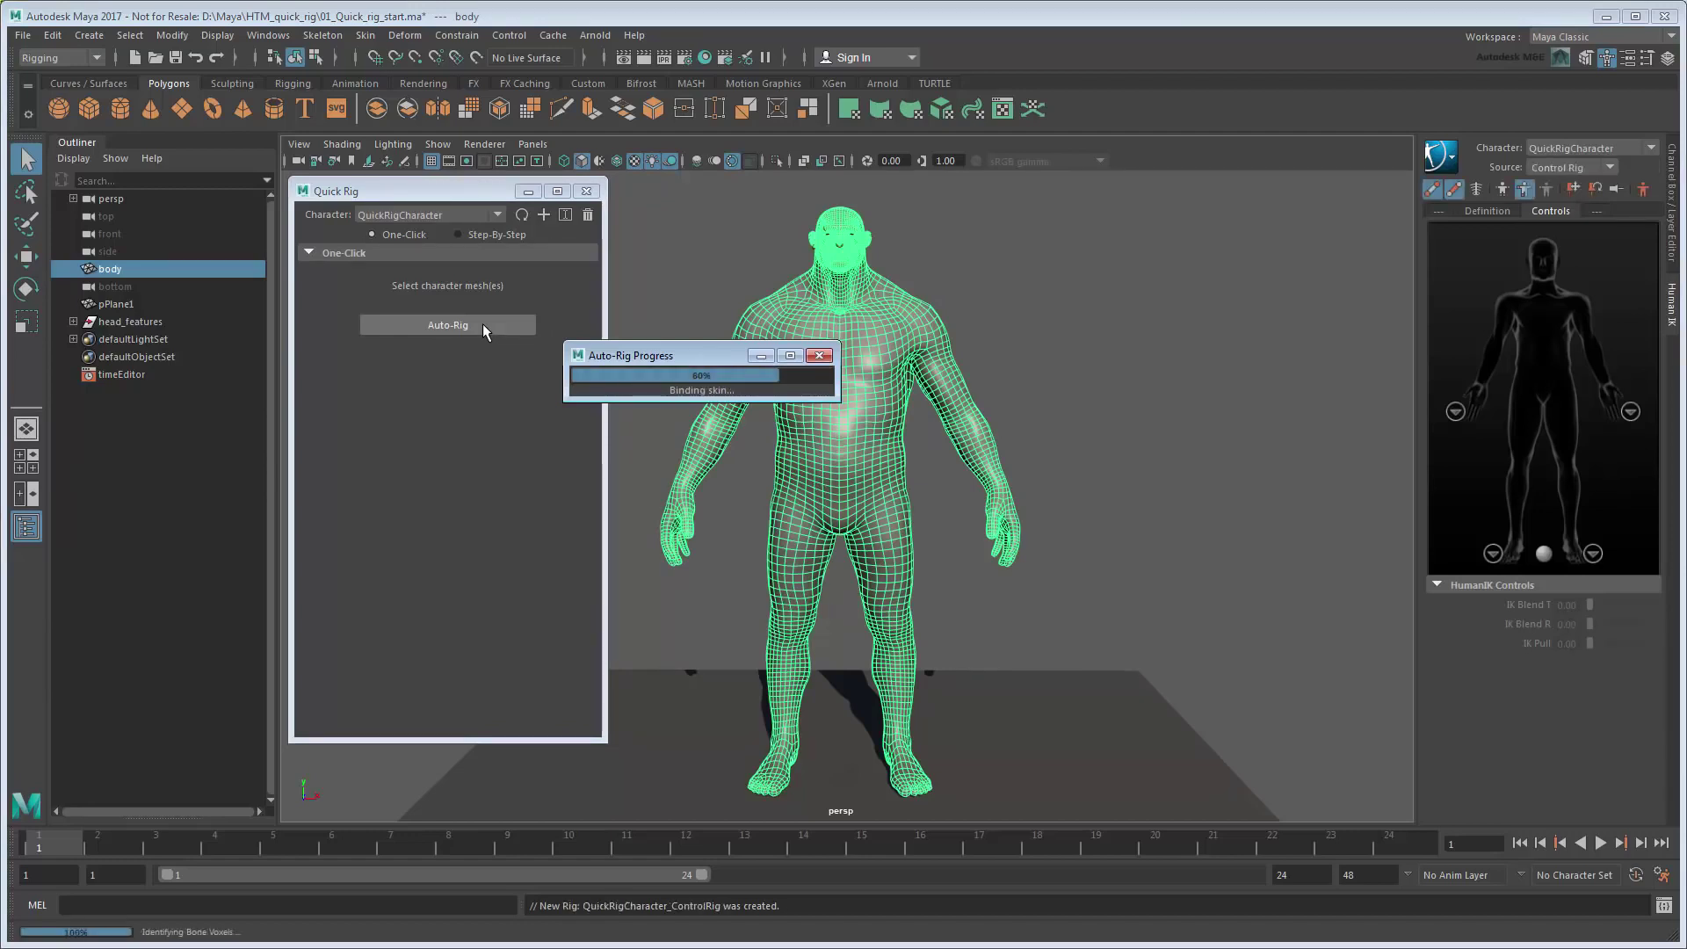
- Close Quick Rig and move the left wrist control up toward the head
left_click(586, 191)
left_click_drag(666, 393, 670, 426, "alt")
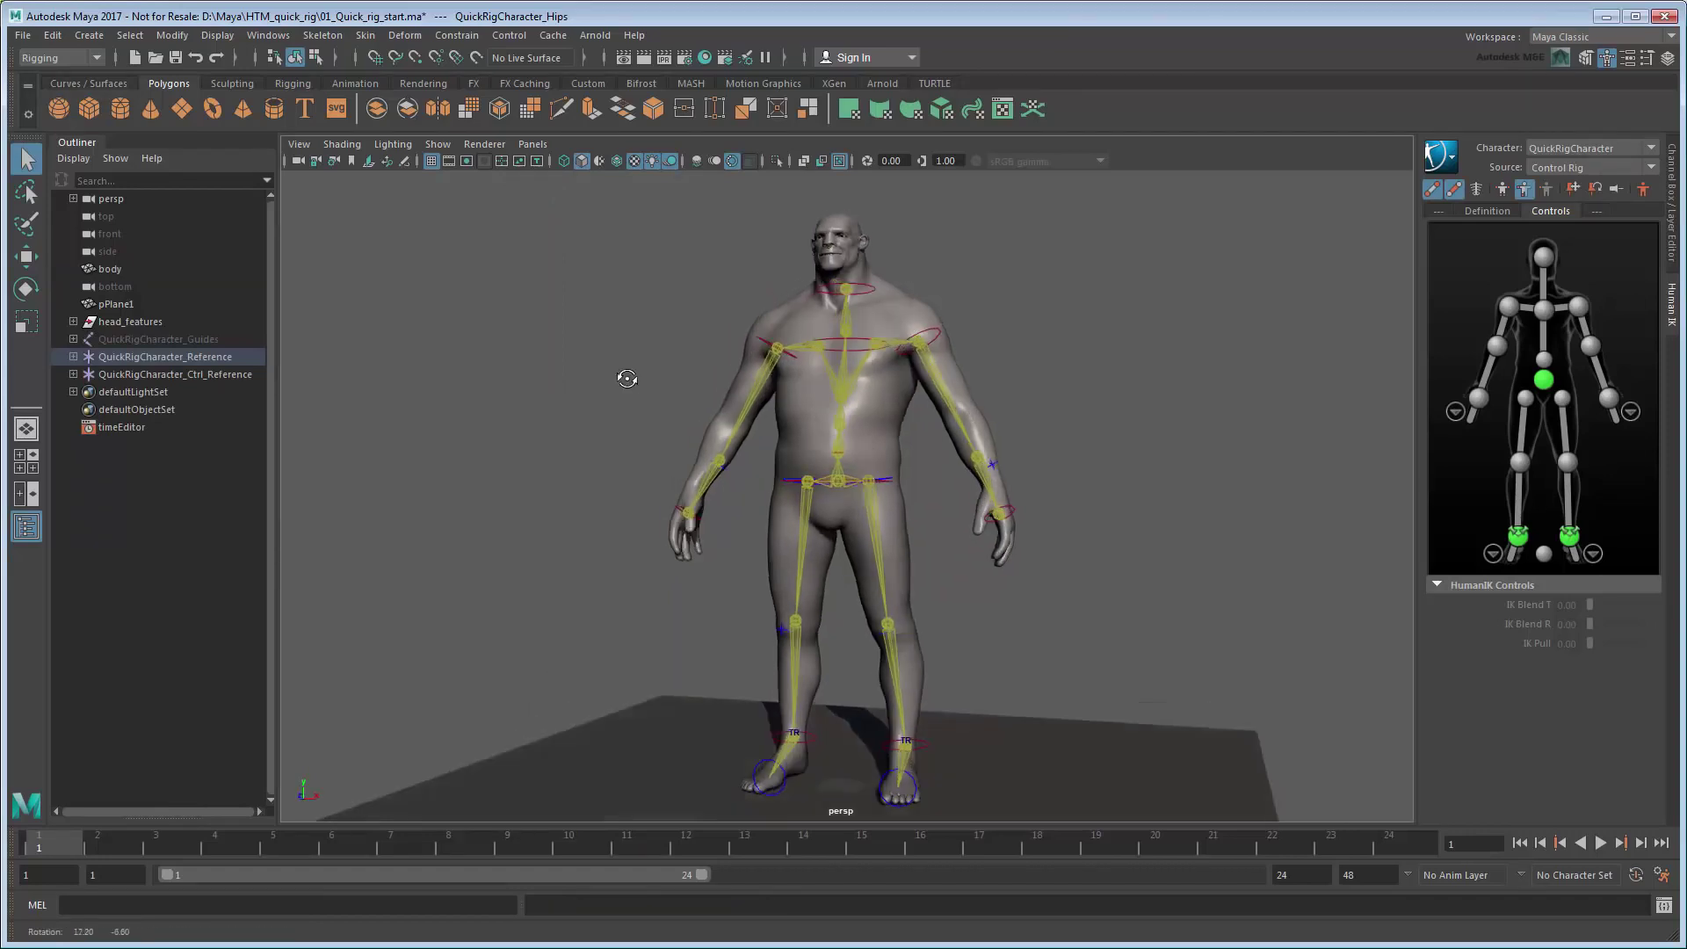
scroll(670, 426, "up", 3)
left_click(938, 575)
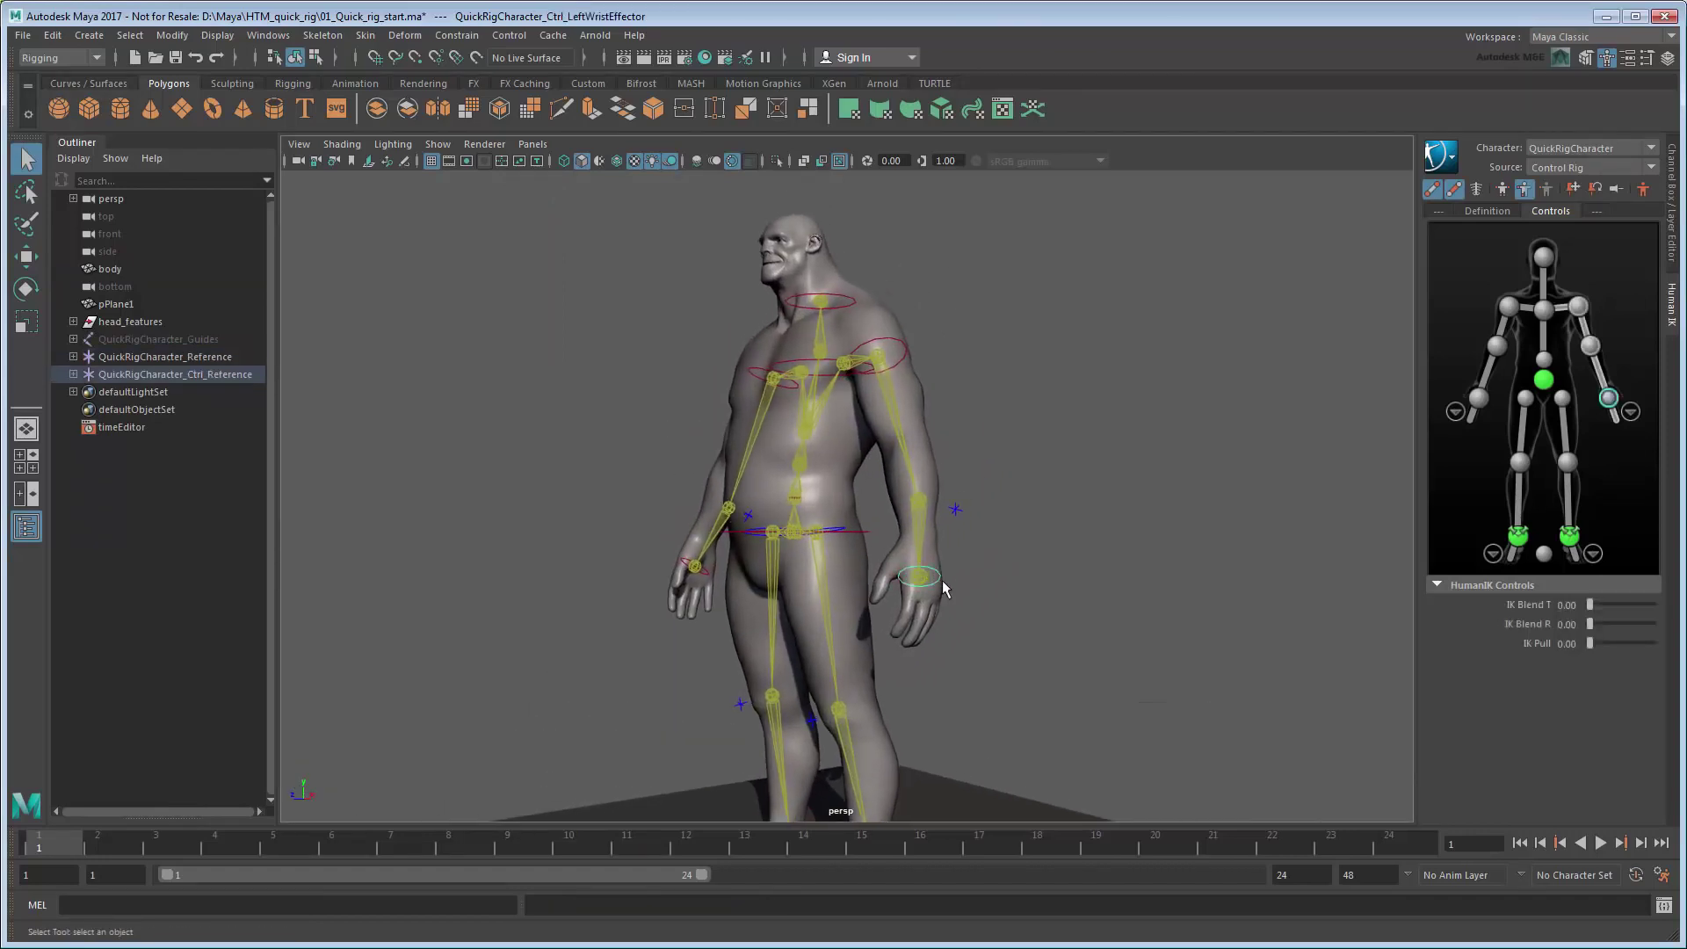
key("w")
mouse_move(937, 575)
left_mouse_down()
mouse_move(703, 377)
mouse_move(705, 292)
left_mouse_up()
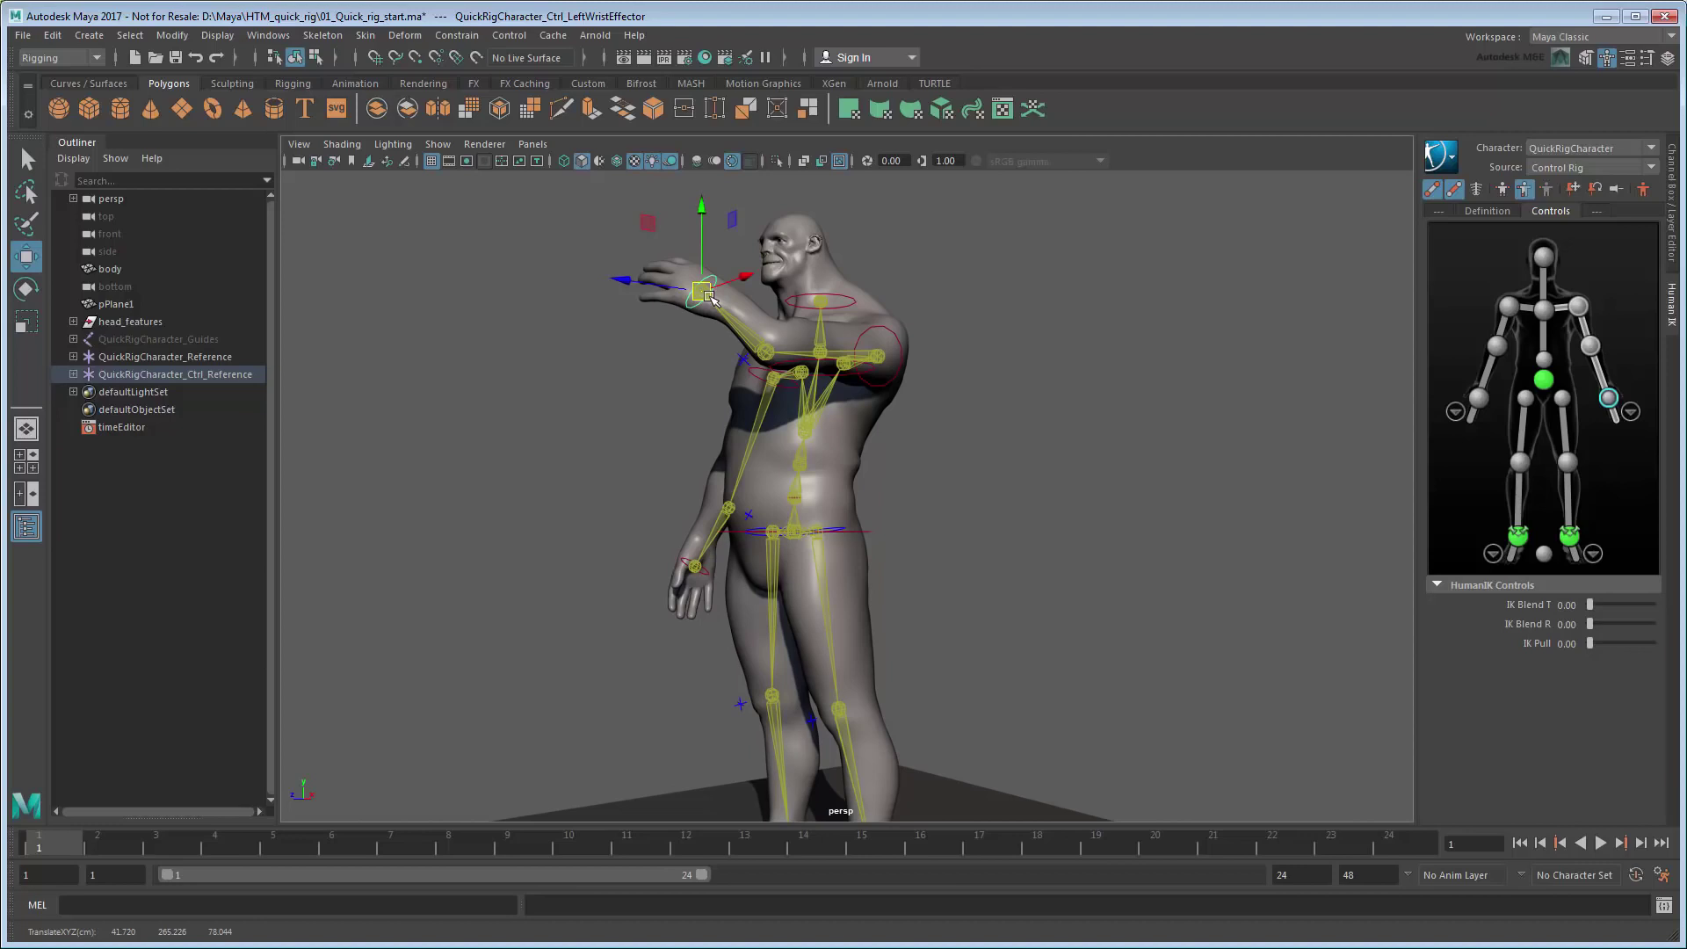
- Rotate the left shoulder control to lift the arm higher
left_click(894, 356)
key("e")
mouse_move(894, 356)
left_mouse_down()
mouse_move(823, 318)
mouse_move(879, 422)
mouse_move(1014, 562)
left_mouse_up()
scroll(922, 468, "up", 3)
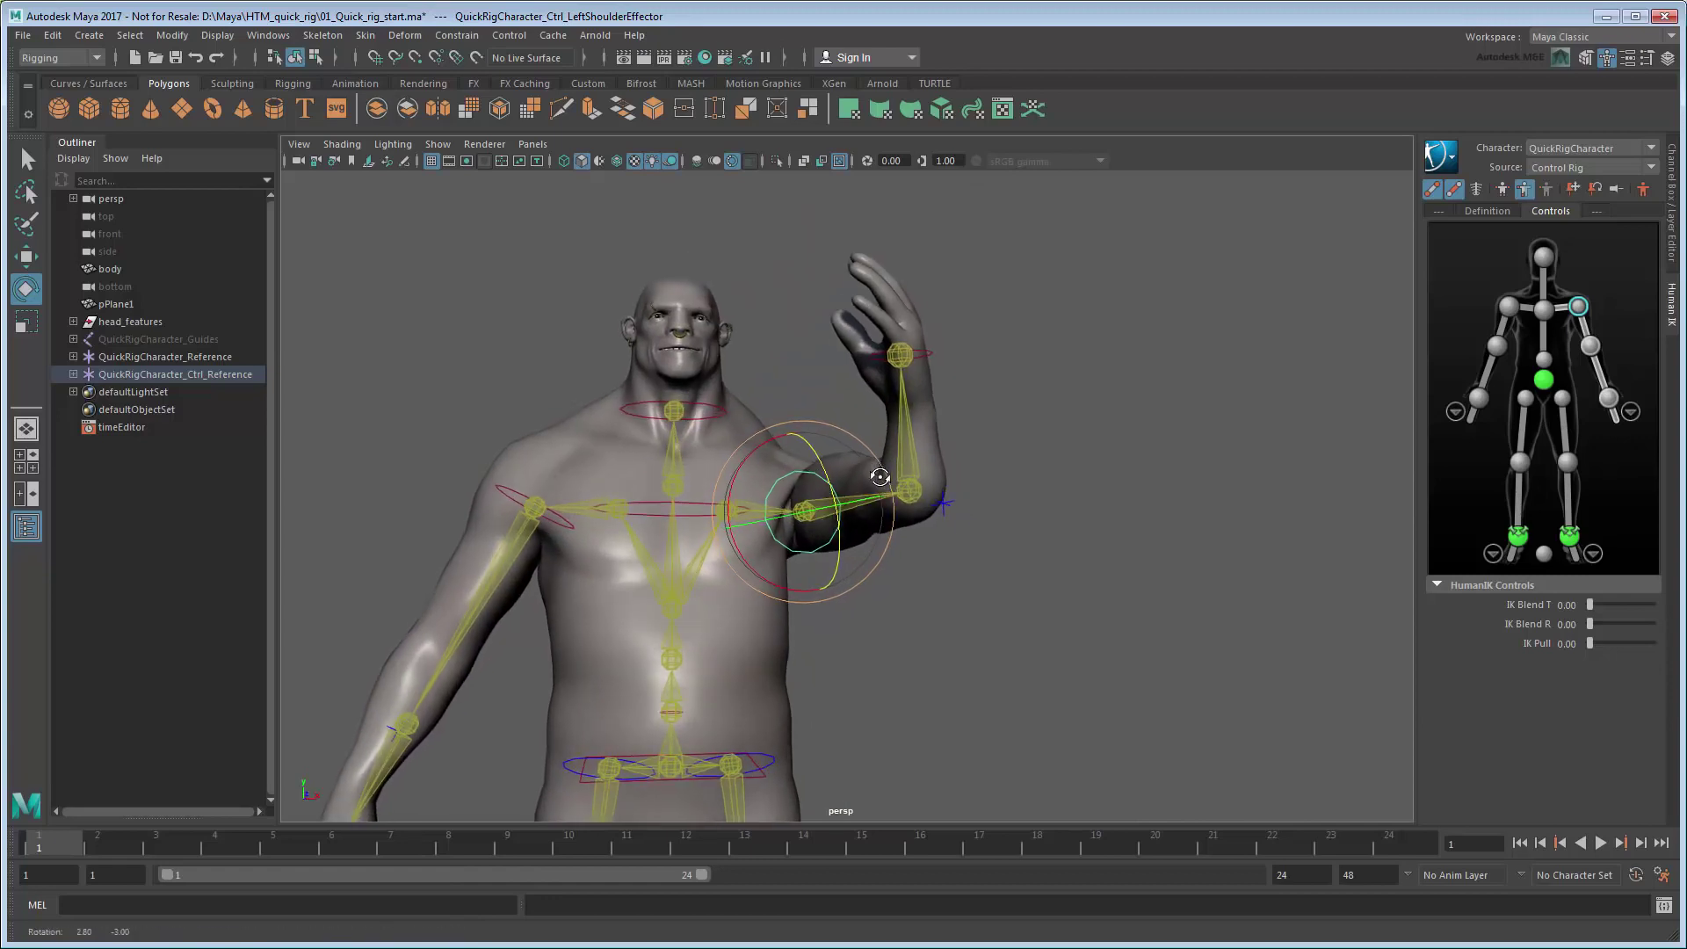
key("q")
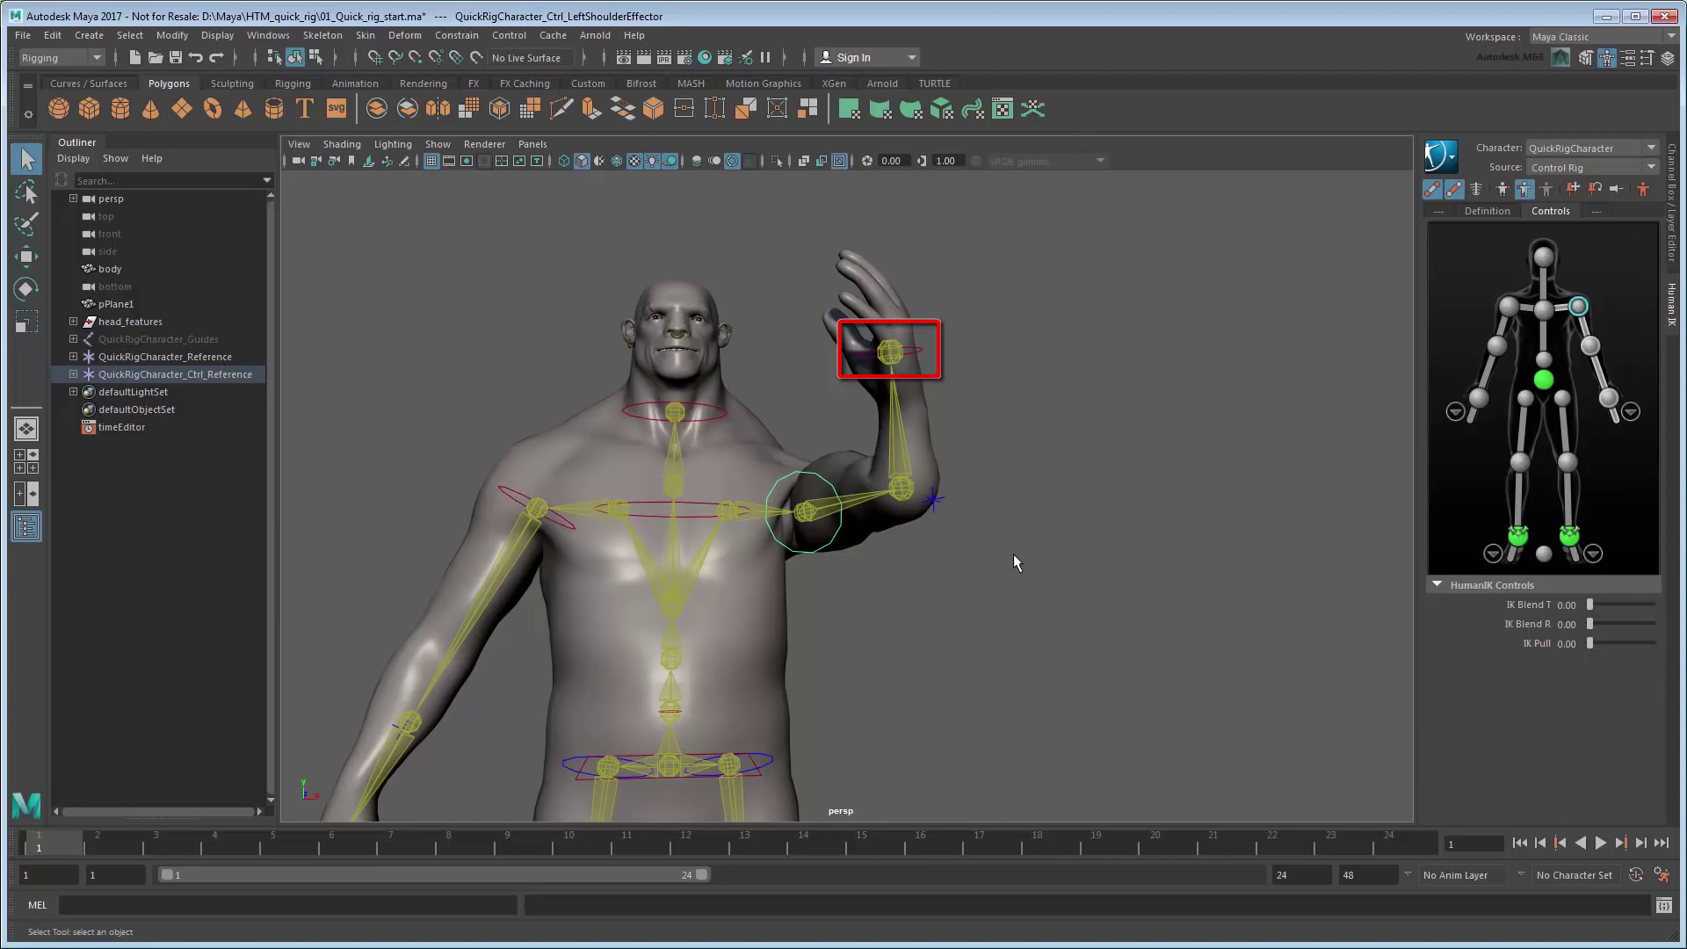
- Rotate the left wrist control to bend the hand at the wrist
left_click(918, 352)
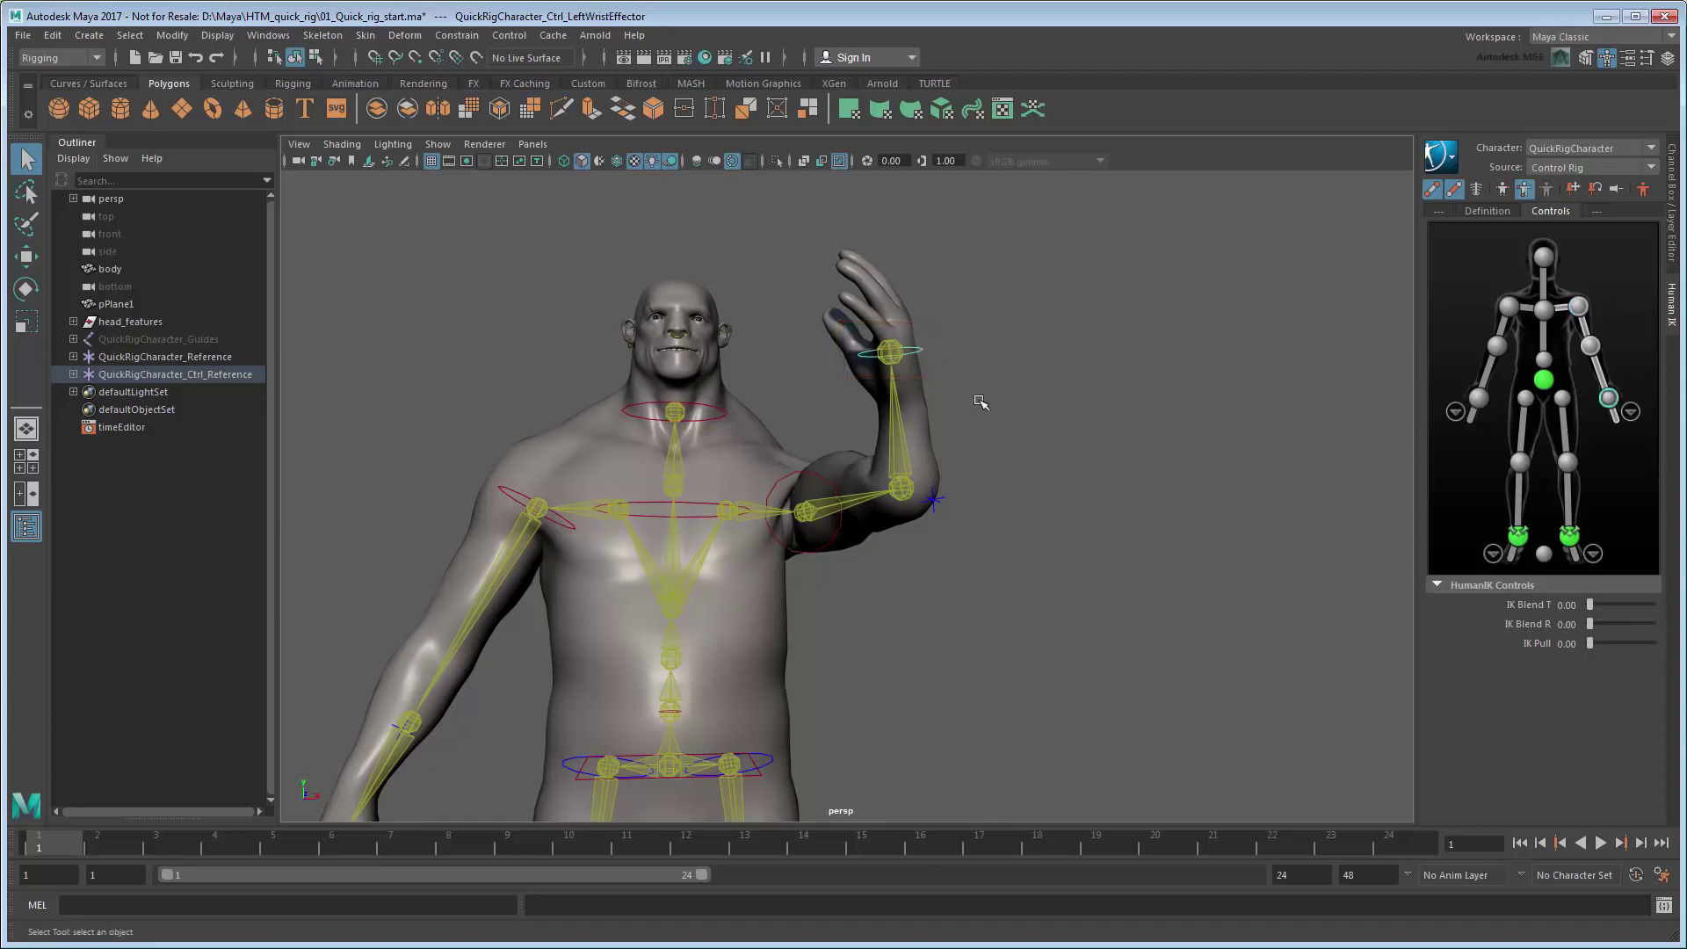
key("e")
left_click_drag(848, 287, 870, 356)
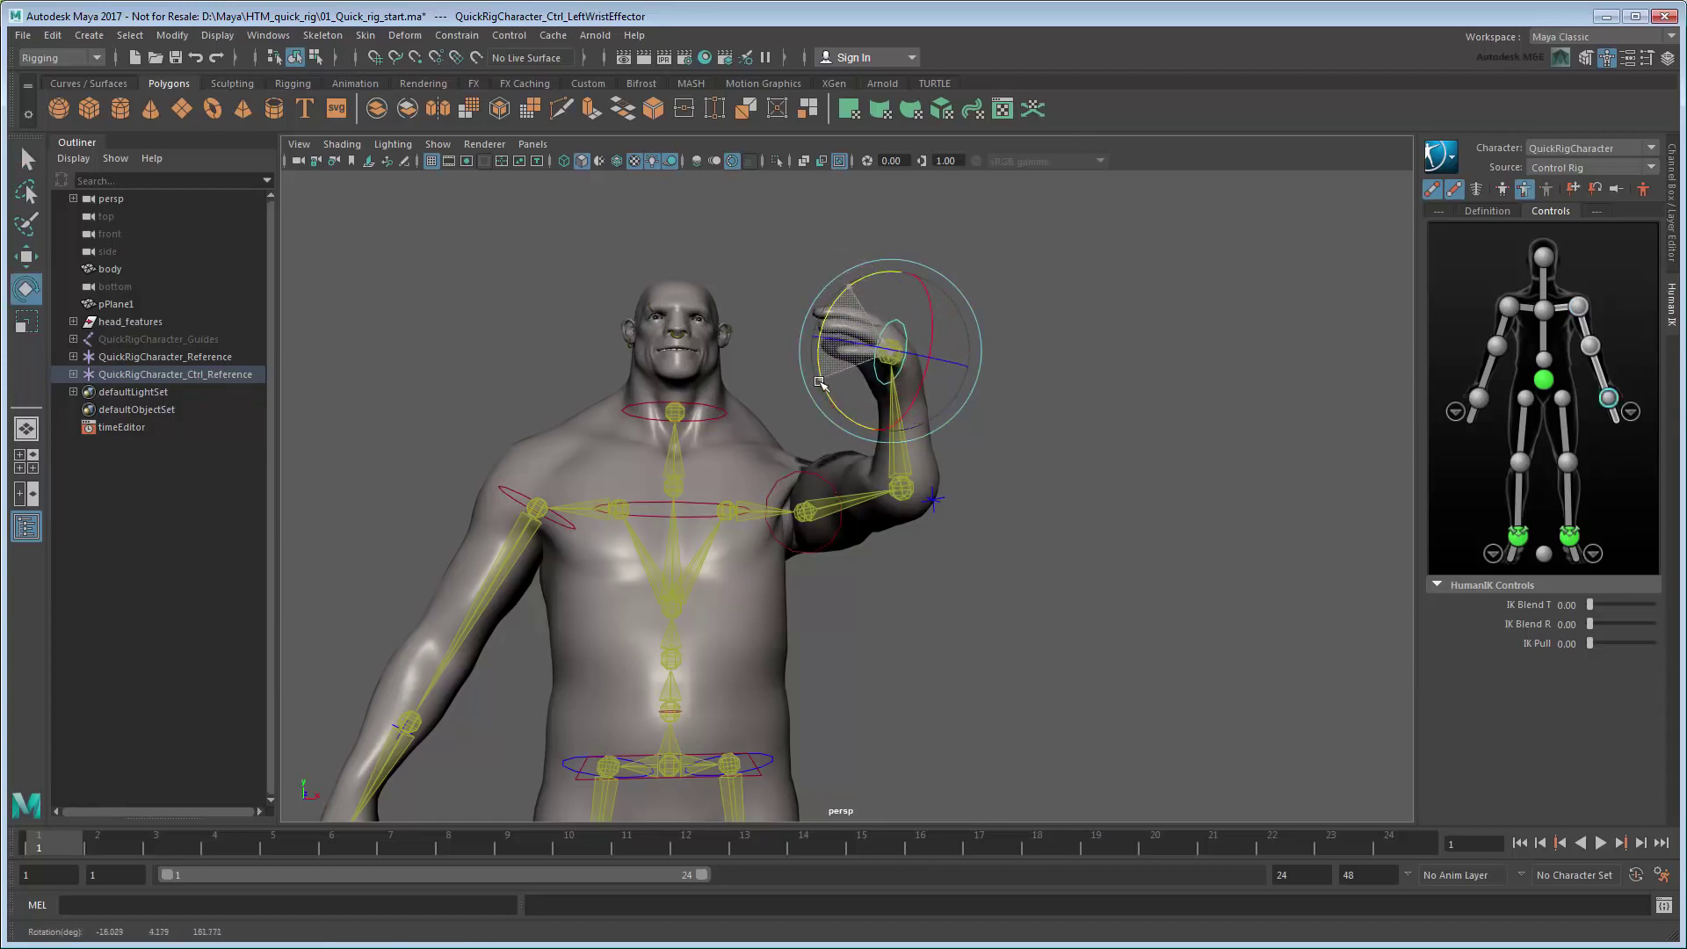
left_click(1127, 475)
- Orbit around the raised arm and hand, then zoom back out to the full body
left_click_drag(1127, 474, 957, 452, "alt")
scroll(836, 603, "up", 5)
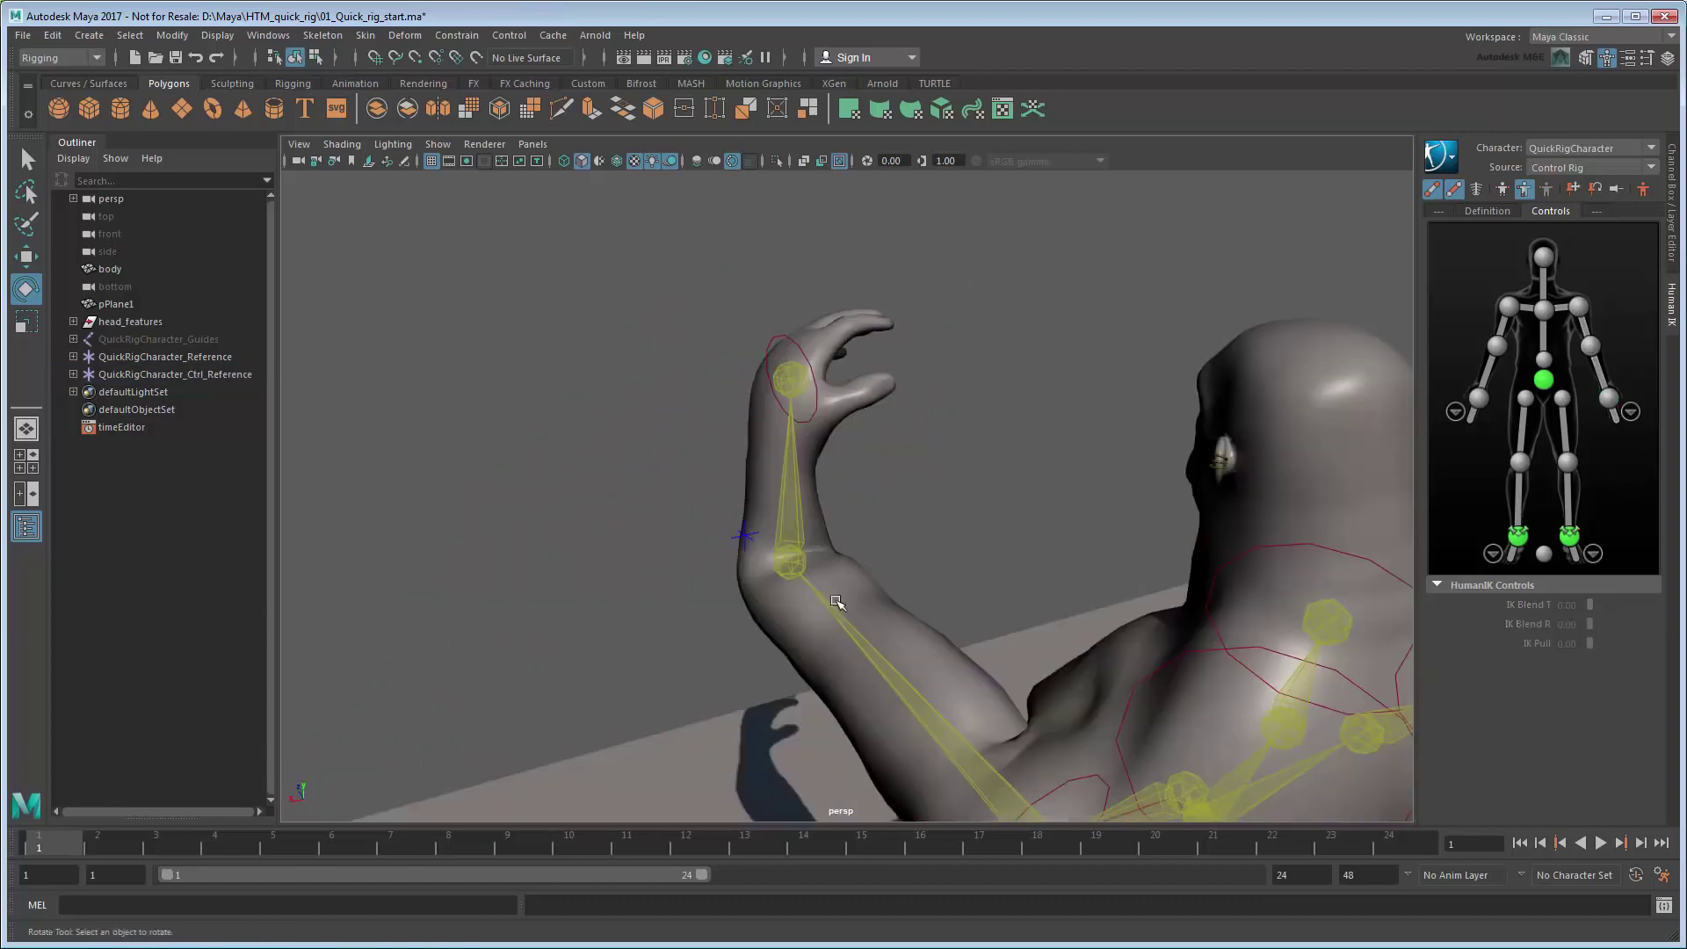
mouse_move(836, 602)
left_mouse_down("alt")
mouse_move(1040, 472)
mouse_move(1007, 591)
left_mouse_up("alt")
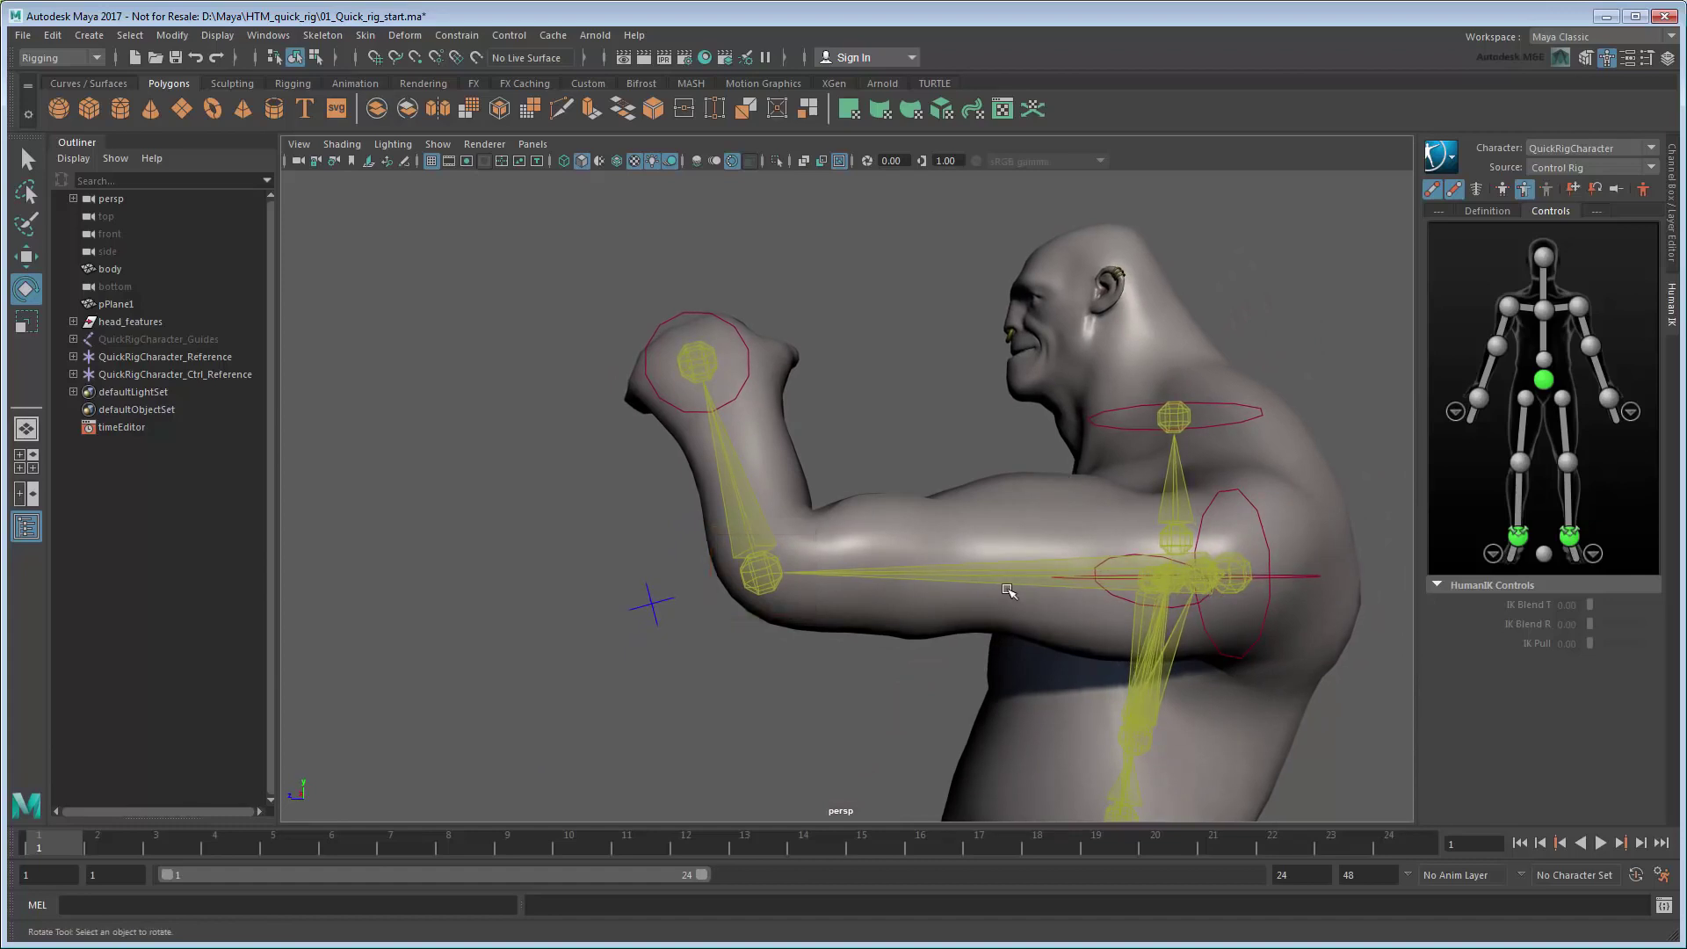
mouse_move(1008, 592)
left_mouse_down("alt")
mouse_move(1077, 468)
mouse_move(1107, 459)
mouse_move(1089, 467)
left_mouse_up("alt")
scroll(1028, 467, "down", 3)
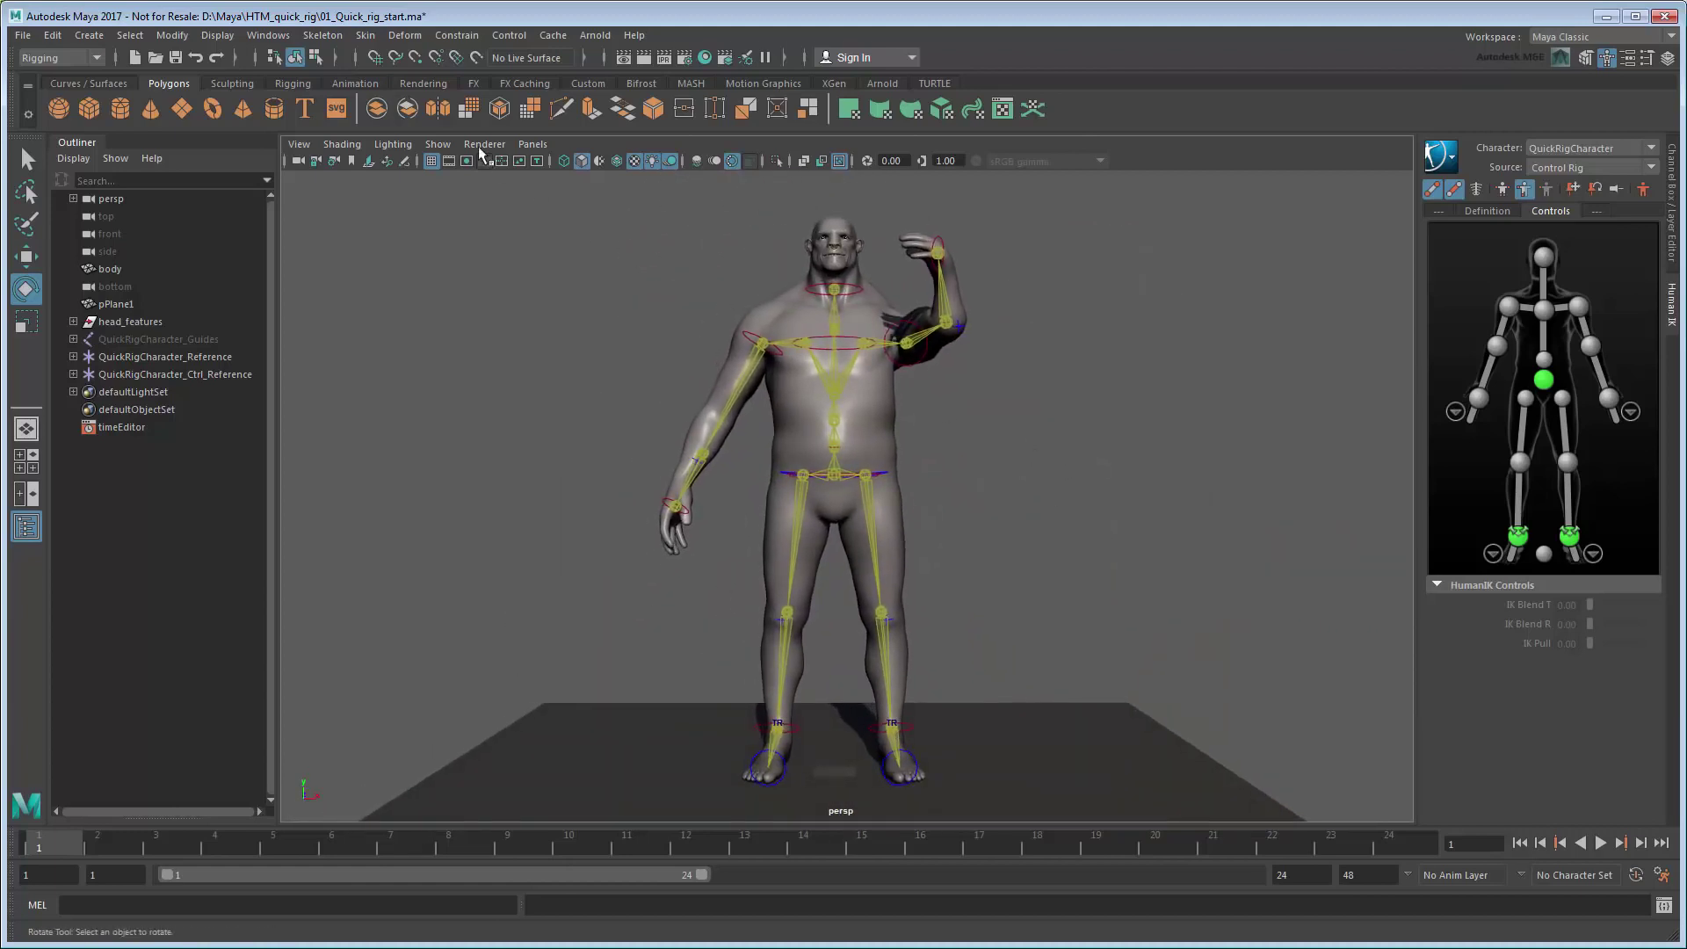
- Delete QuickRigCharacter's skin, control rig and skeleton from the Quick Rig window
left_click(335, 42)
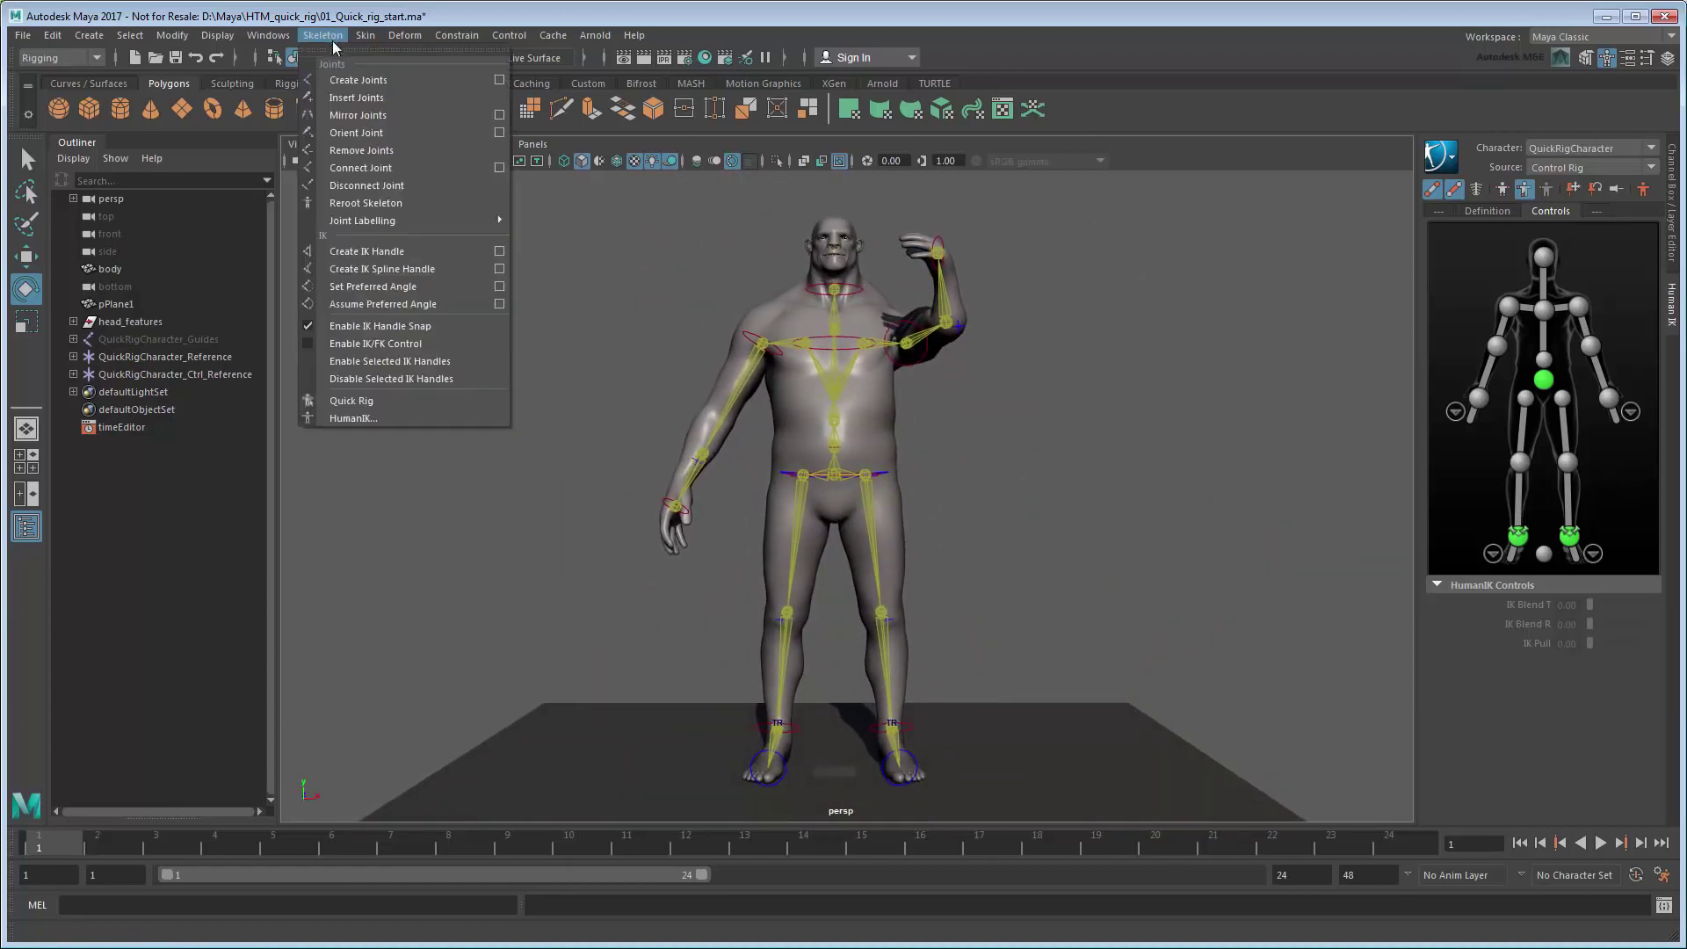
left_click(456, 402)
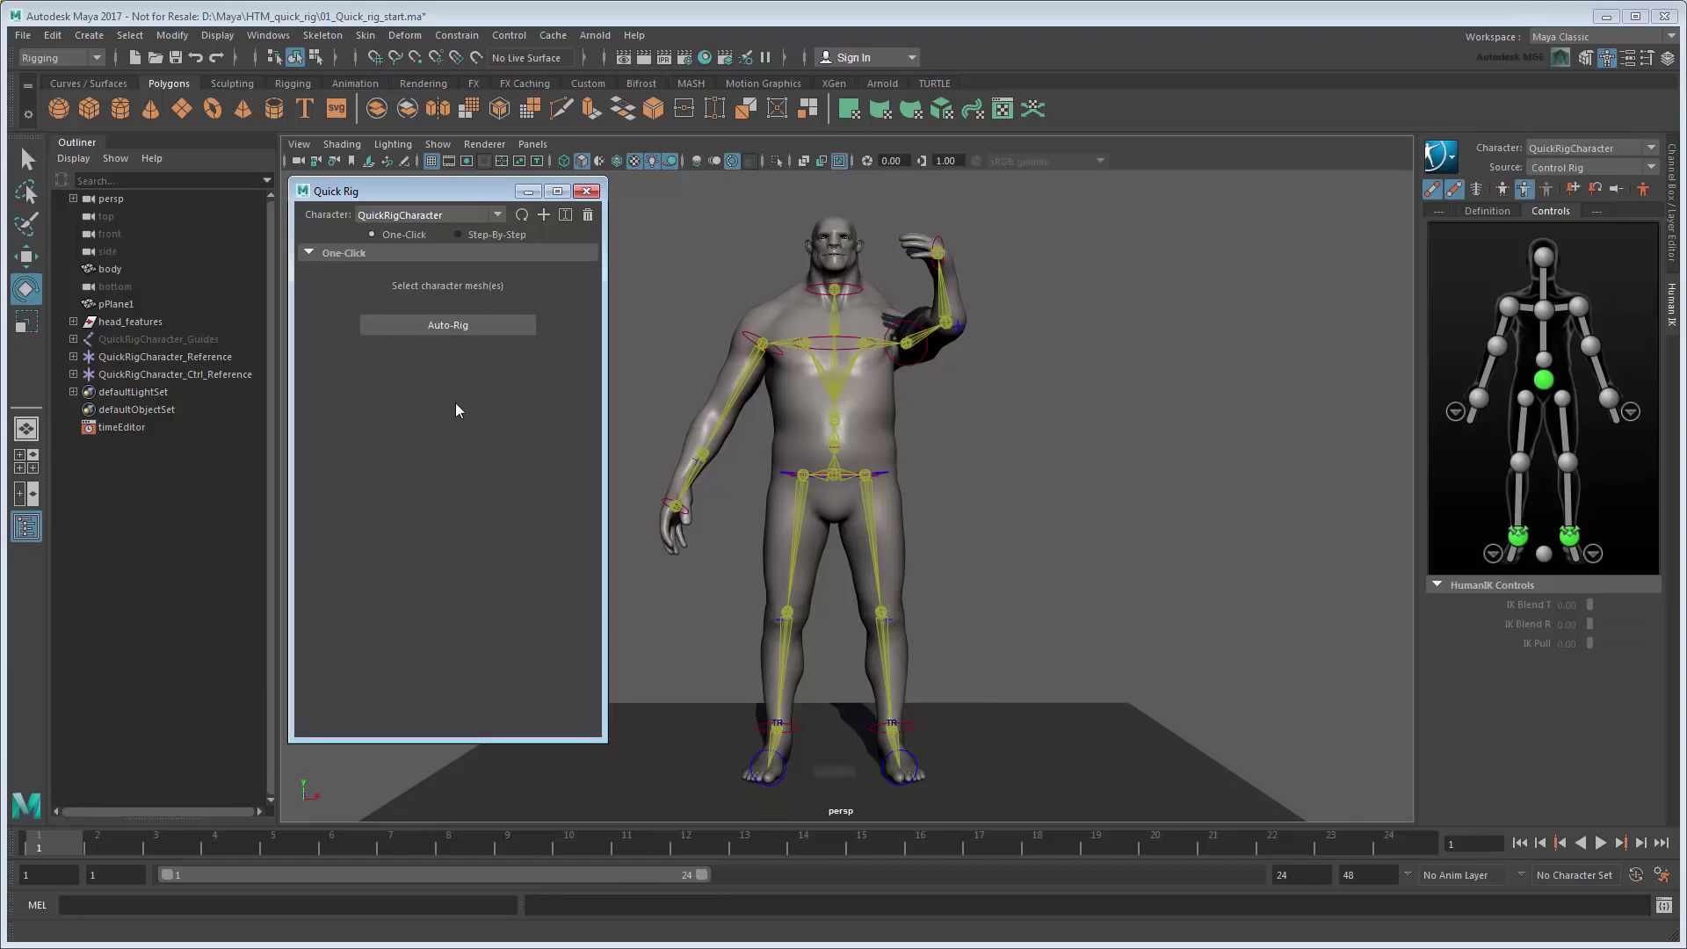
left_click(588, 215)
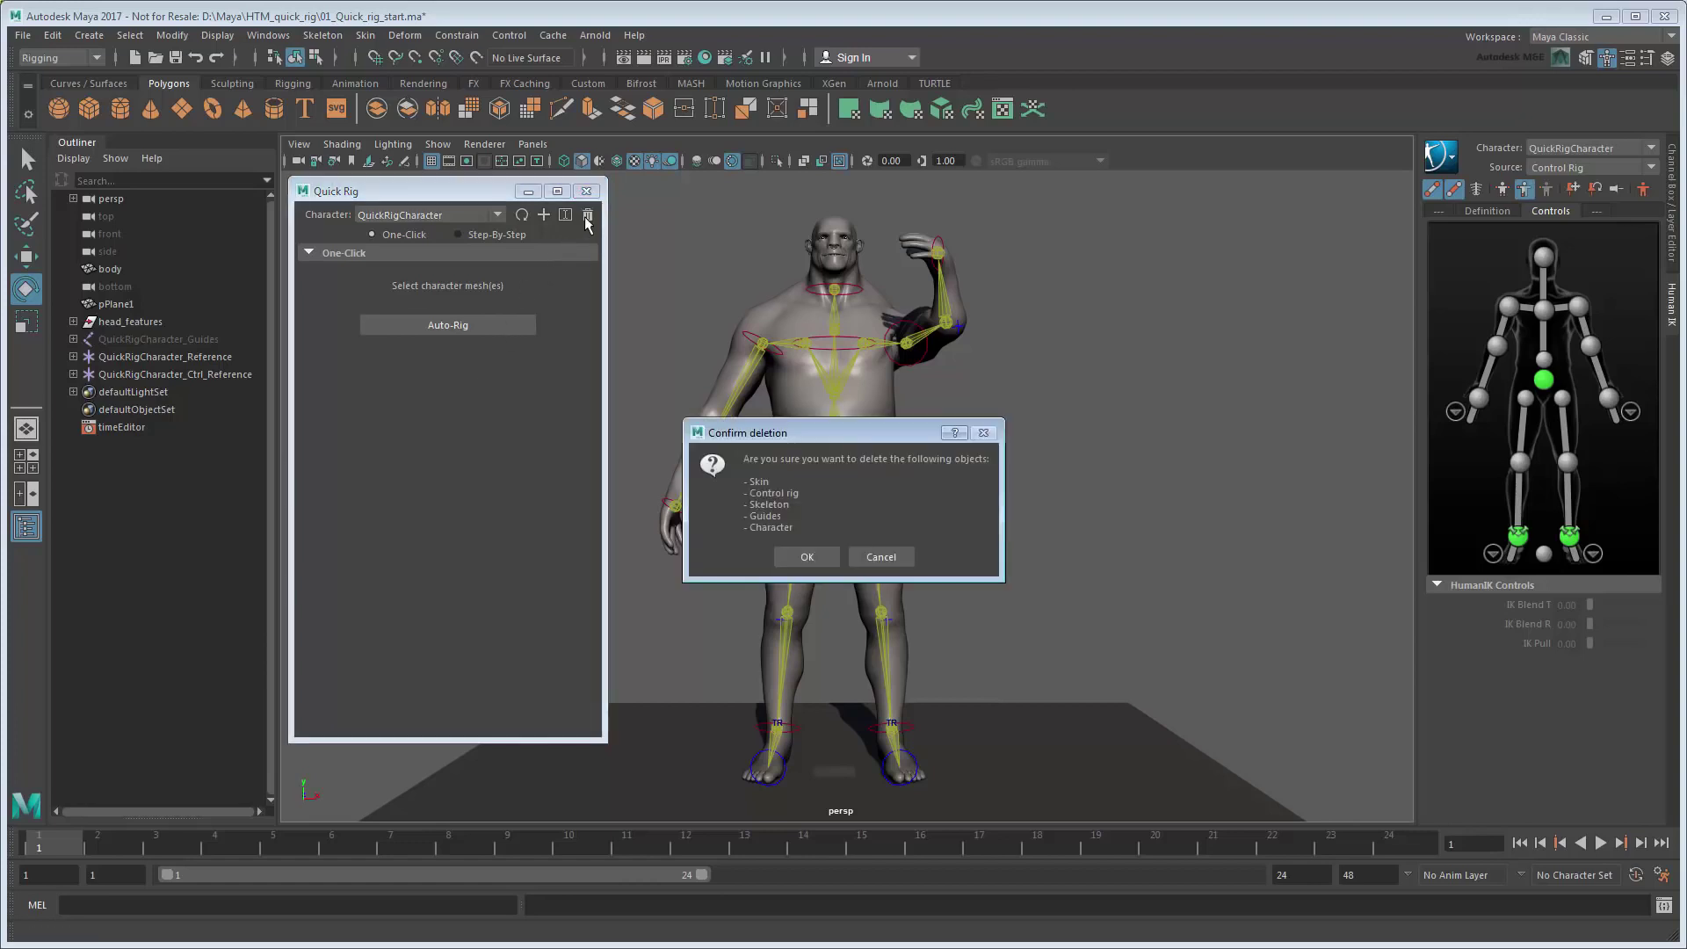
left_click(829, 557)
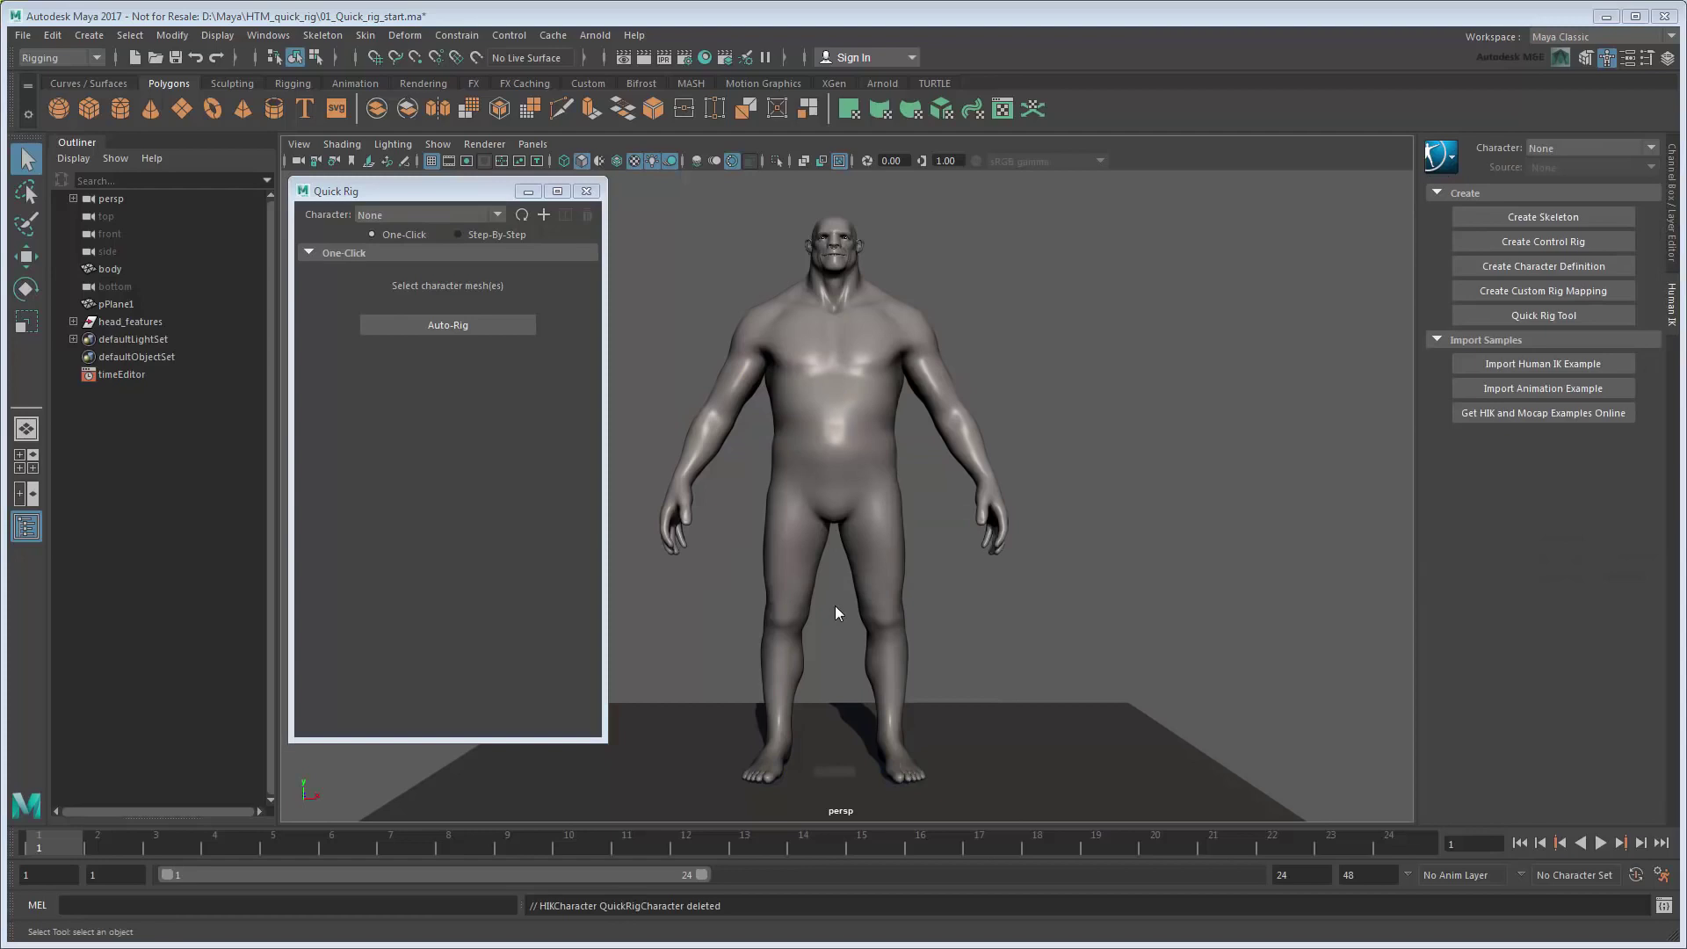
- Create a new Step-By-Step Quick Rig character with the body mesh as its geometry
left_click(549, 214)
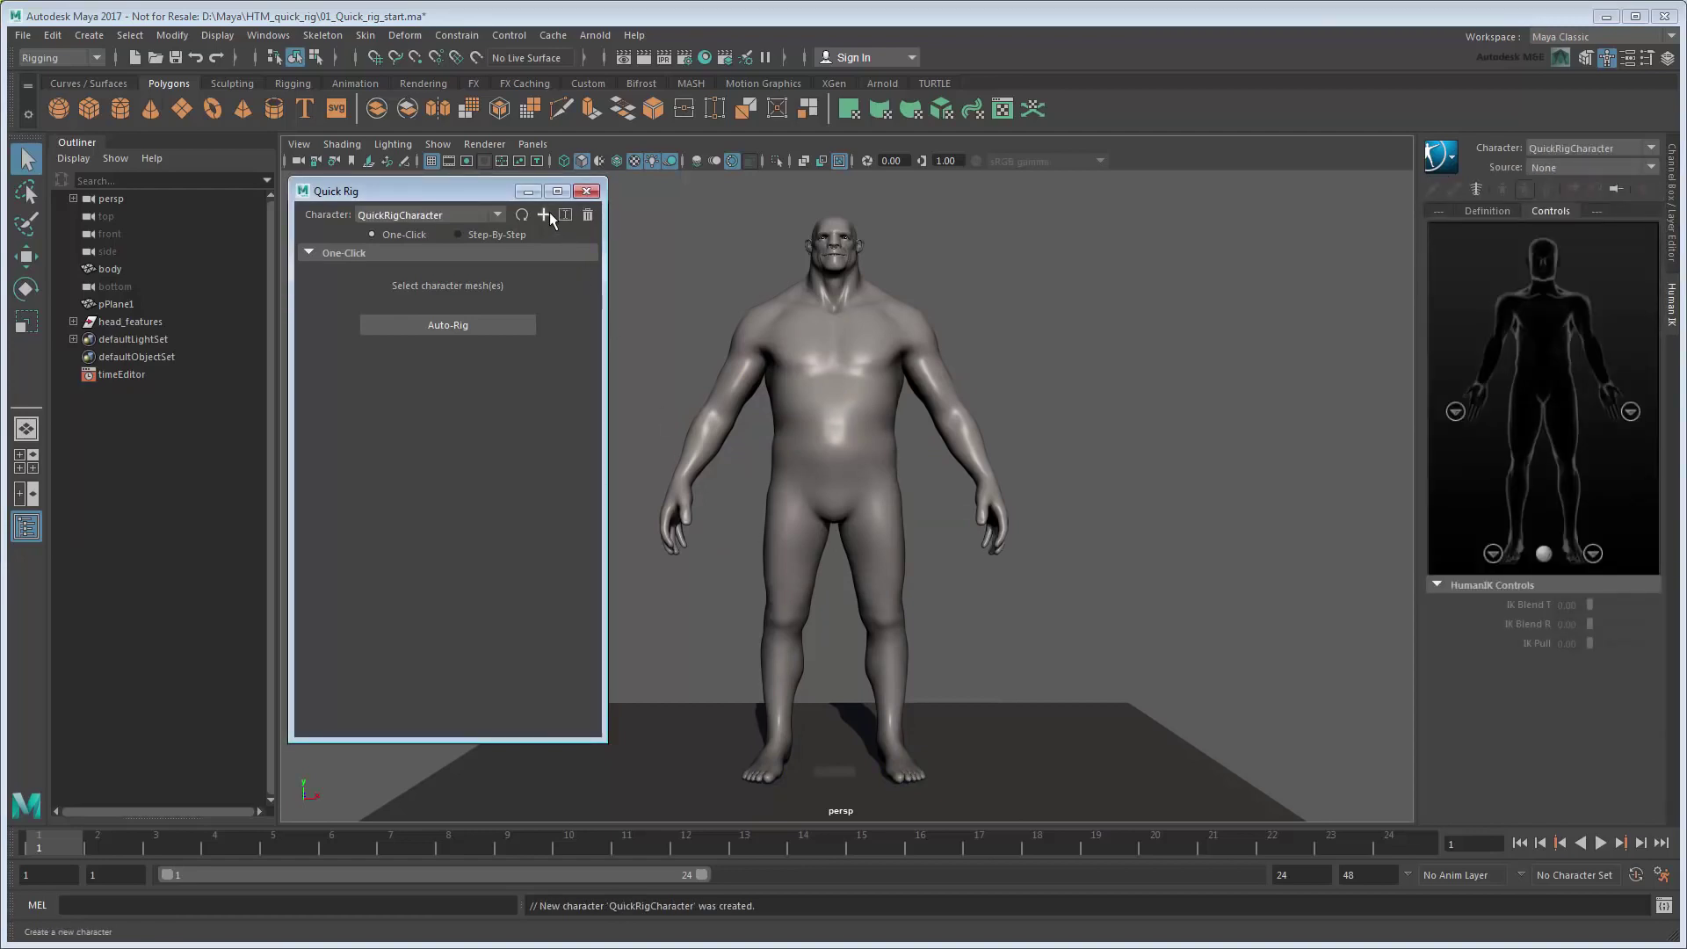
left_click(505, 235)
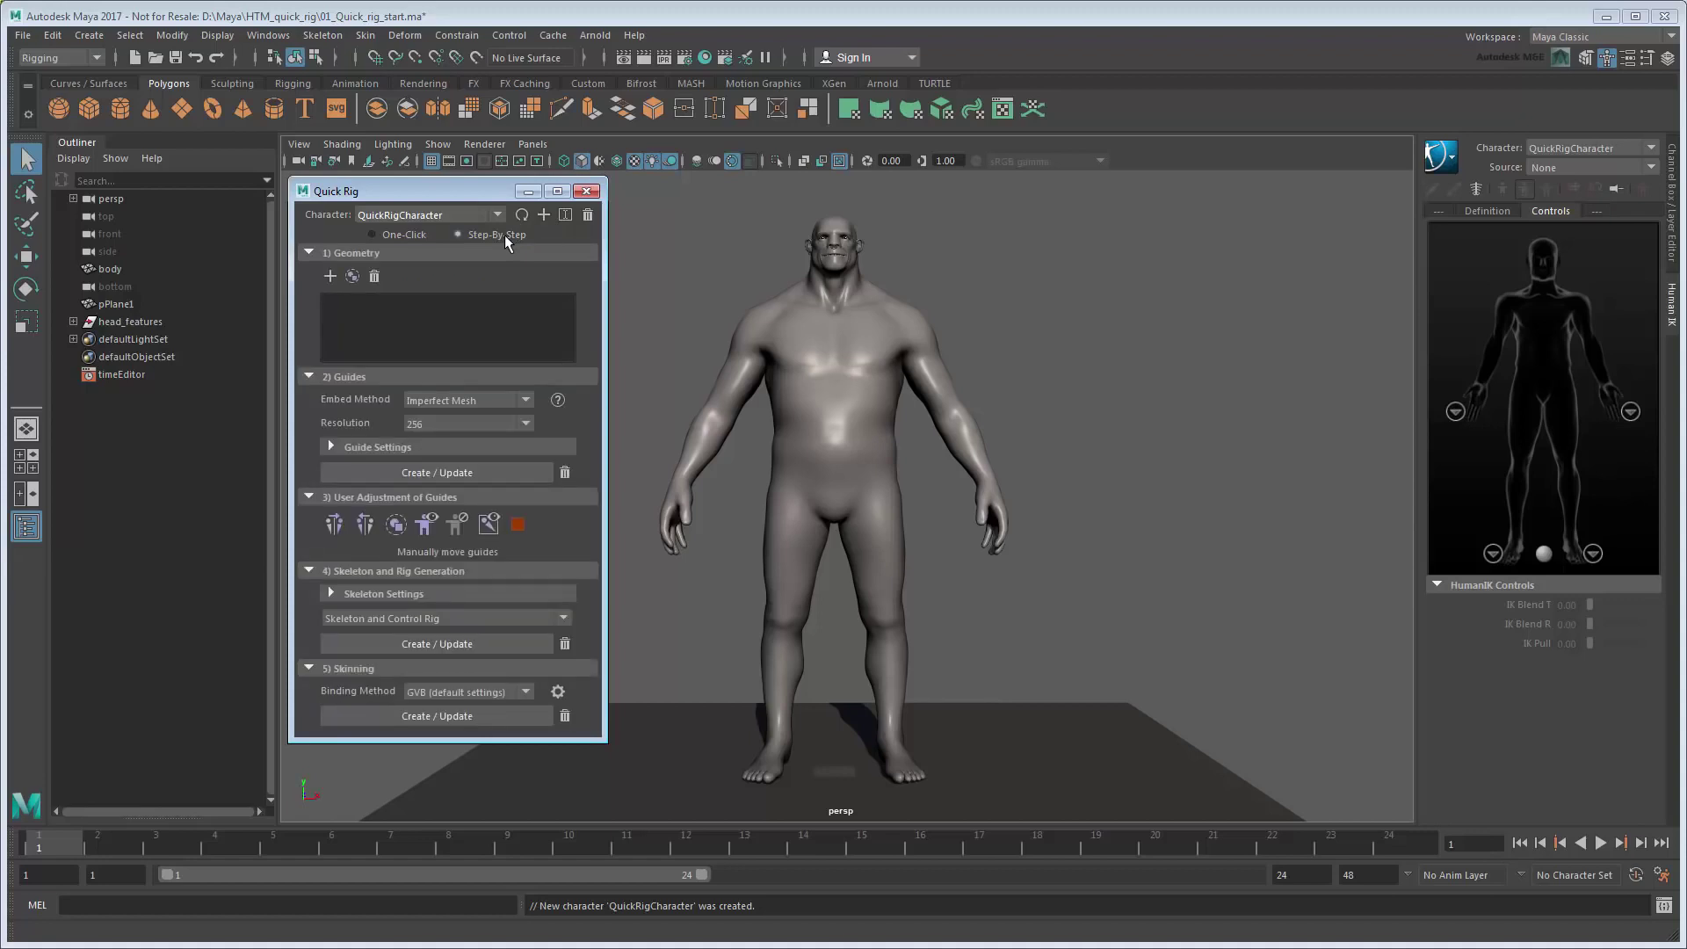
left_click(797, 390)
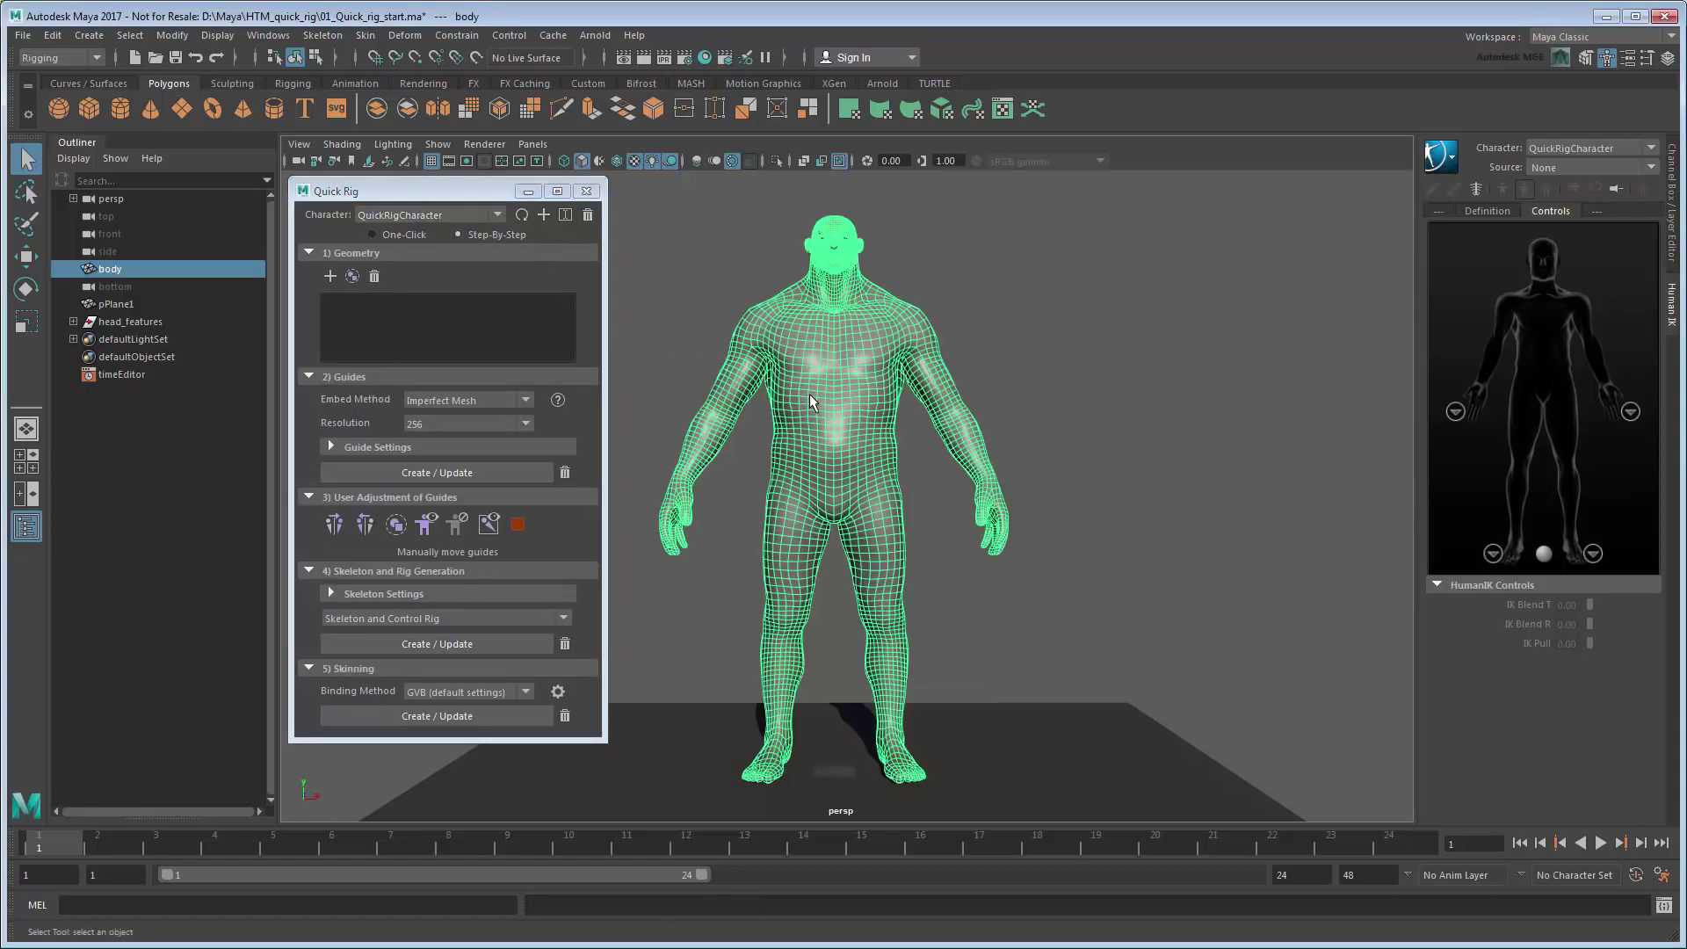
left_click(331, 276)
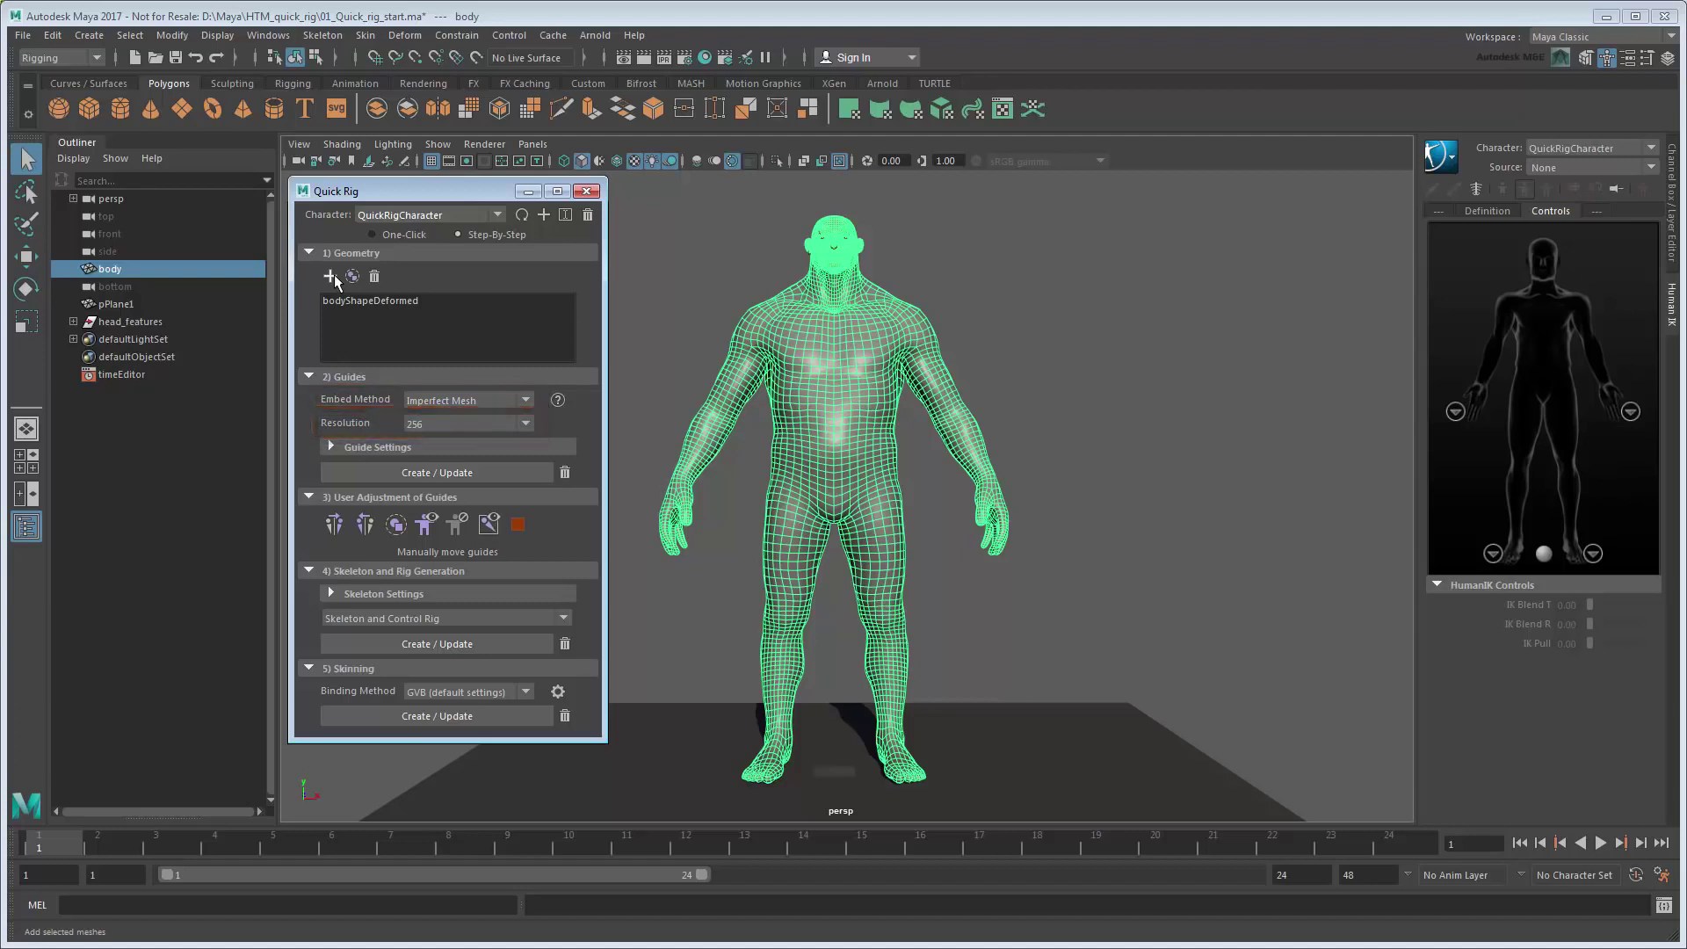
- Generate the joint guides on the body mesh with Guides Create/Update
left_click(361, 448)
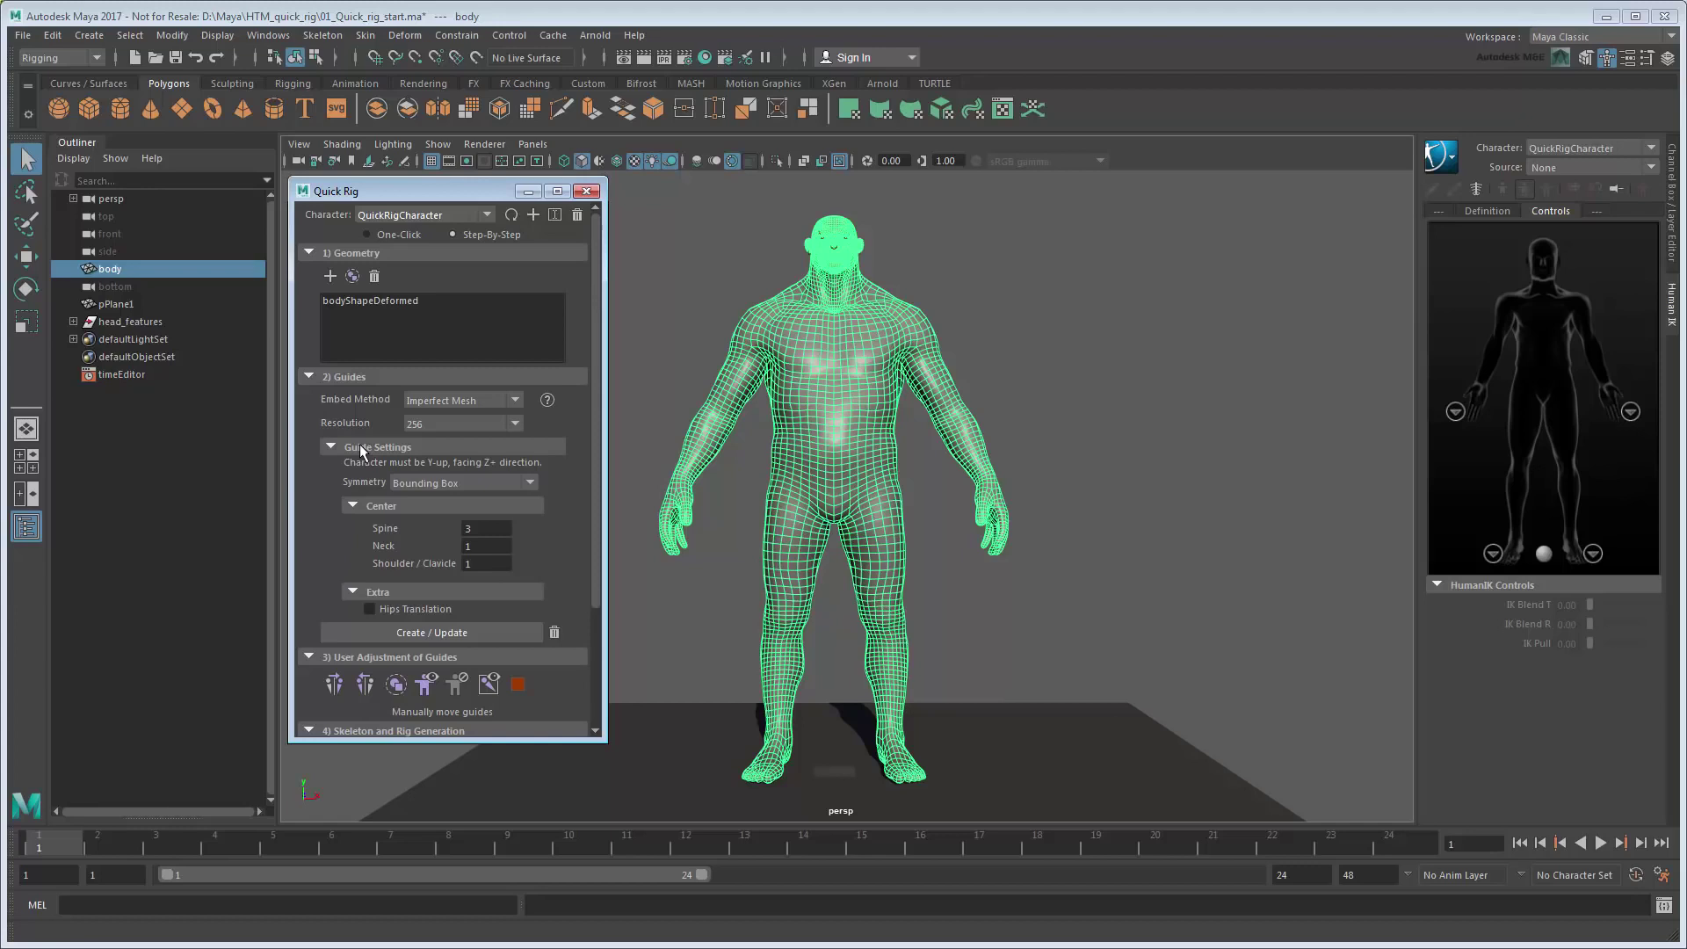
left_click(361, 448)
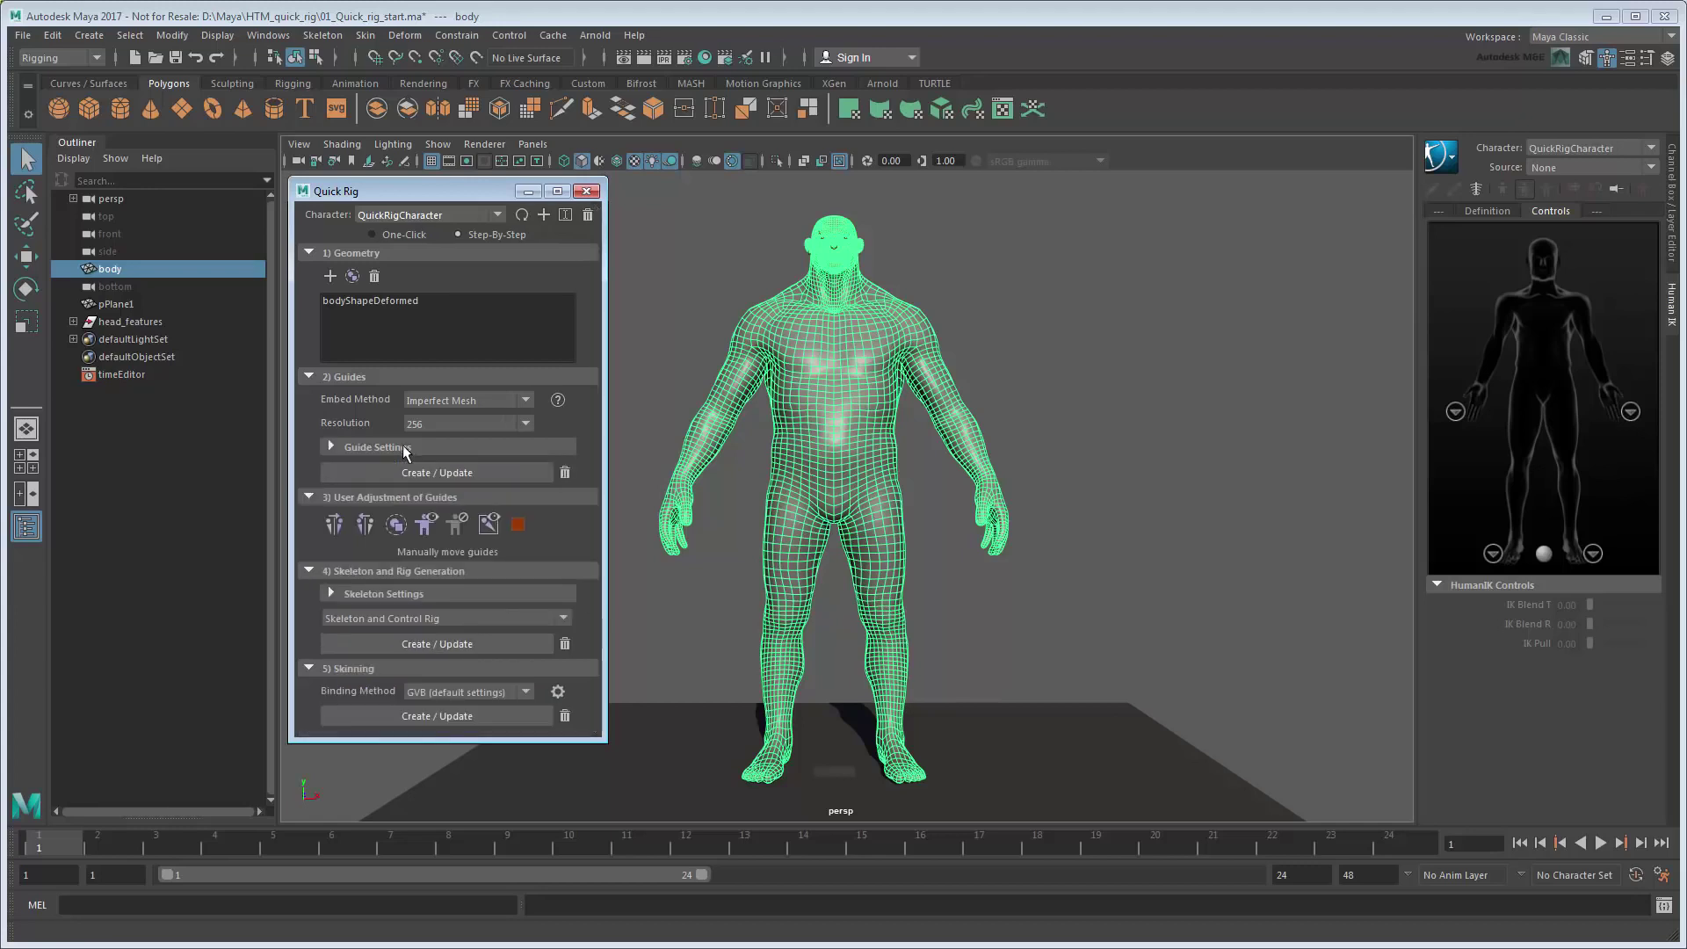
left_click(504, 472)
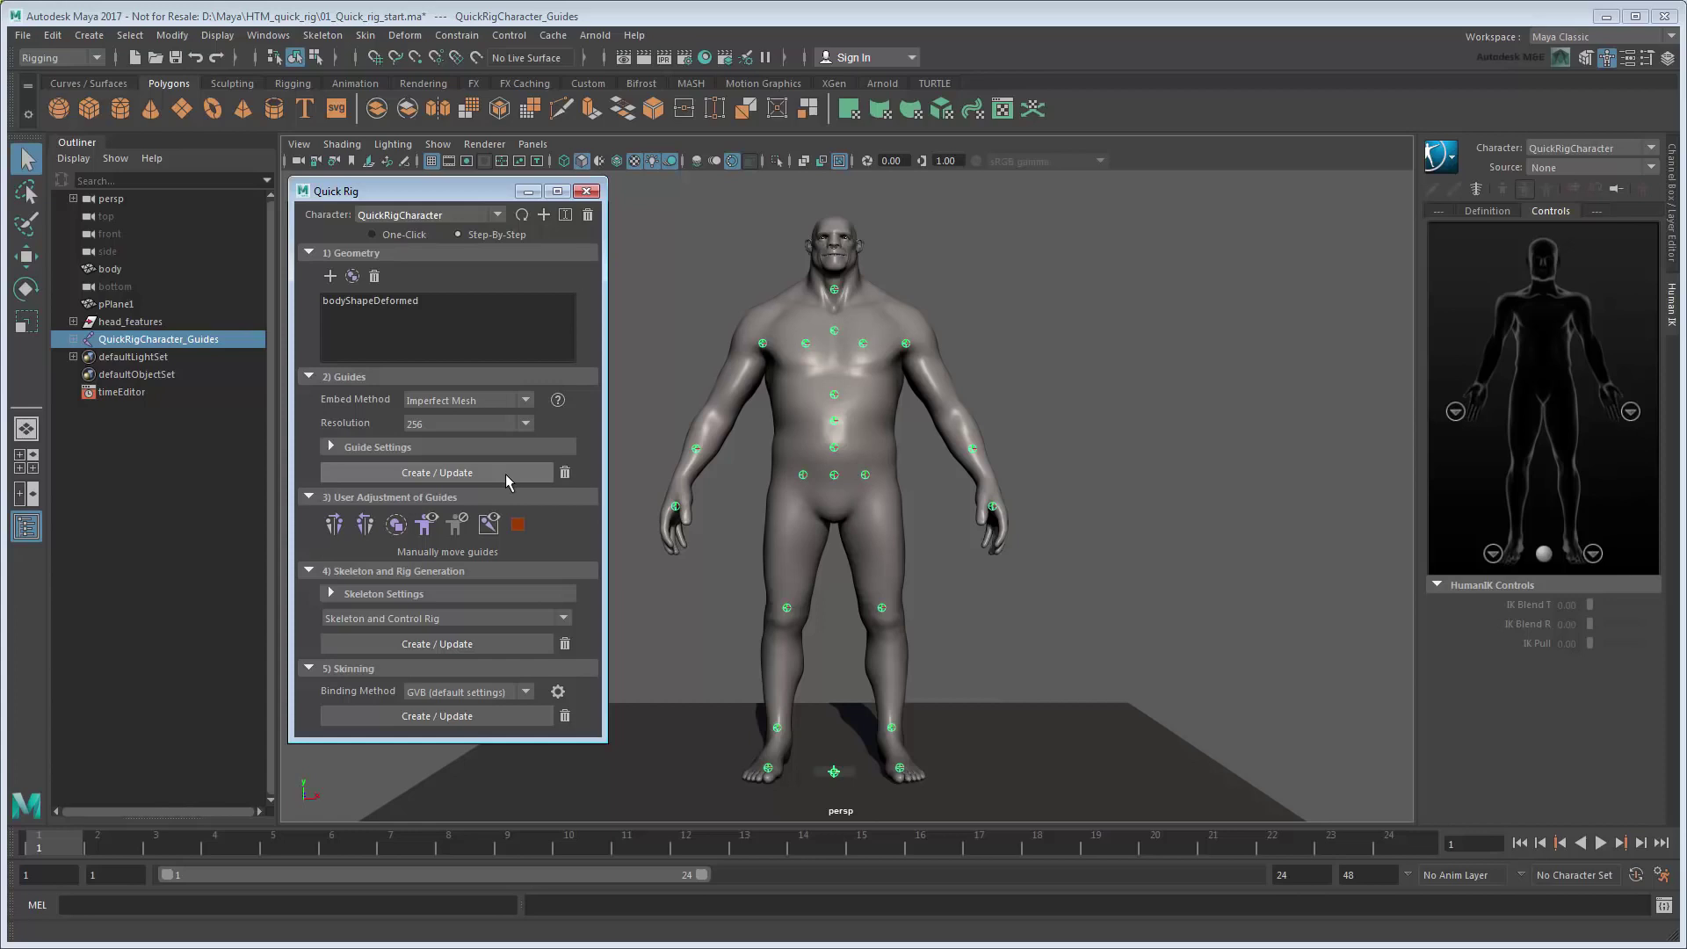
- Select the left hand guide and show the four-view layout framed on it
scroll(920, 545, "up", 2)
scroll(934, 489, "up", 3)
scroll(934, 489, "up", 4)
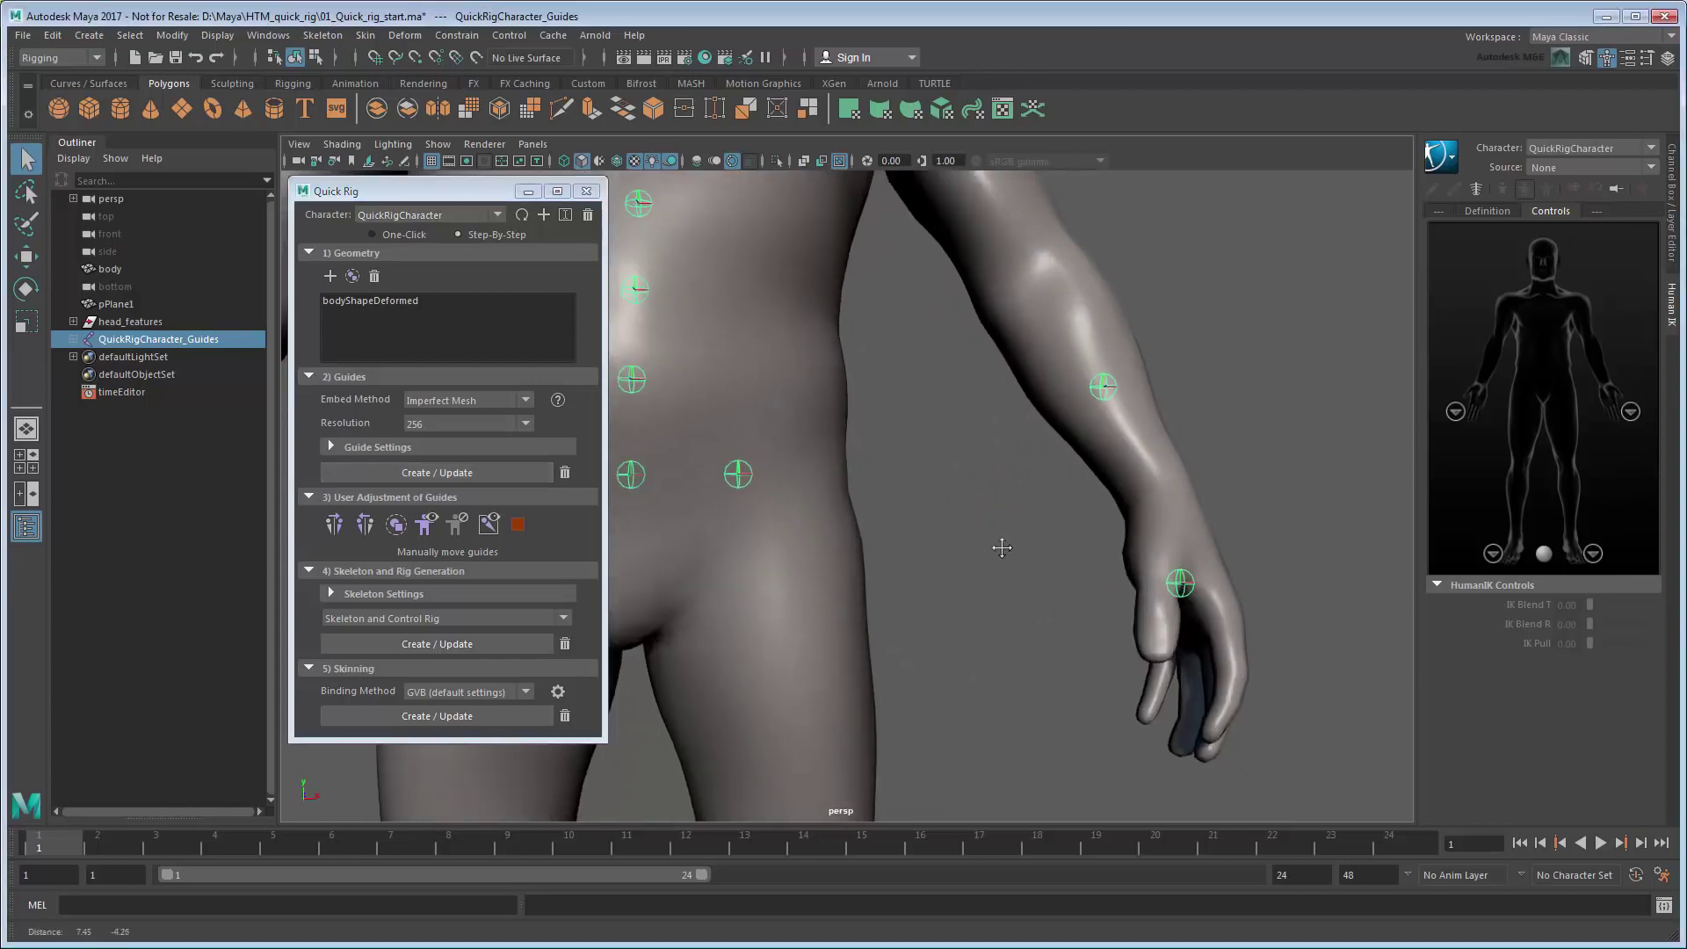
middle_click_drag(1005, 550, 775, 456, "alt")
left_click(958, 494)
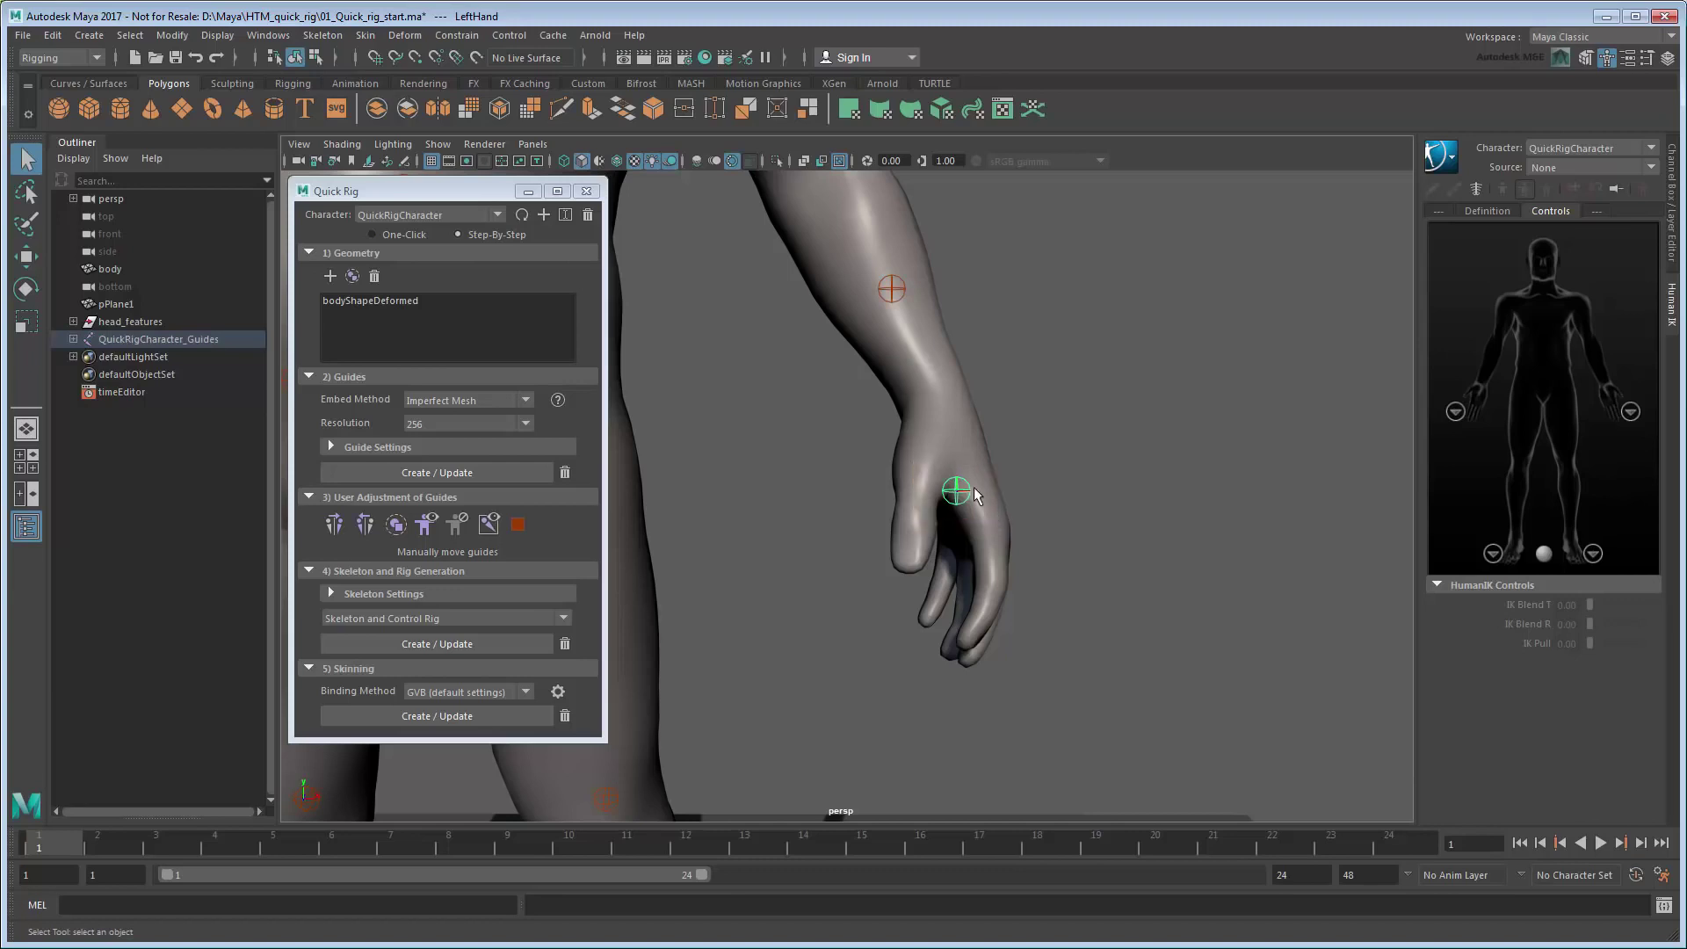
left_click(26, 461)
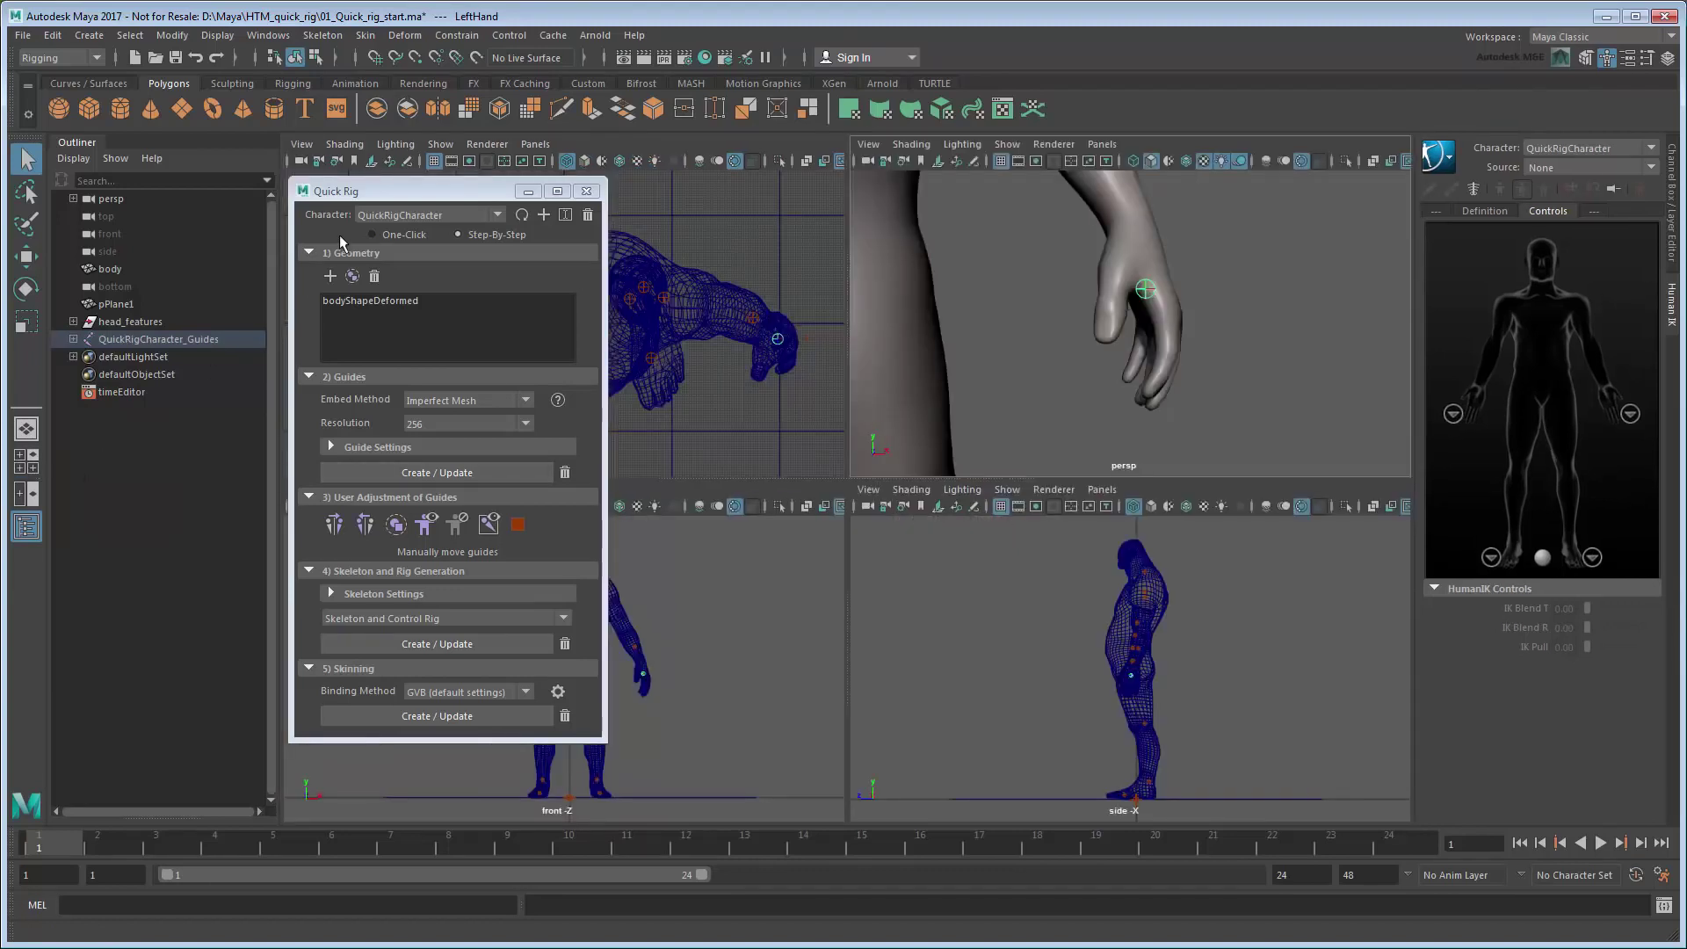
left_click_drag(398, 193, 111, 239)
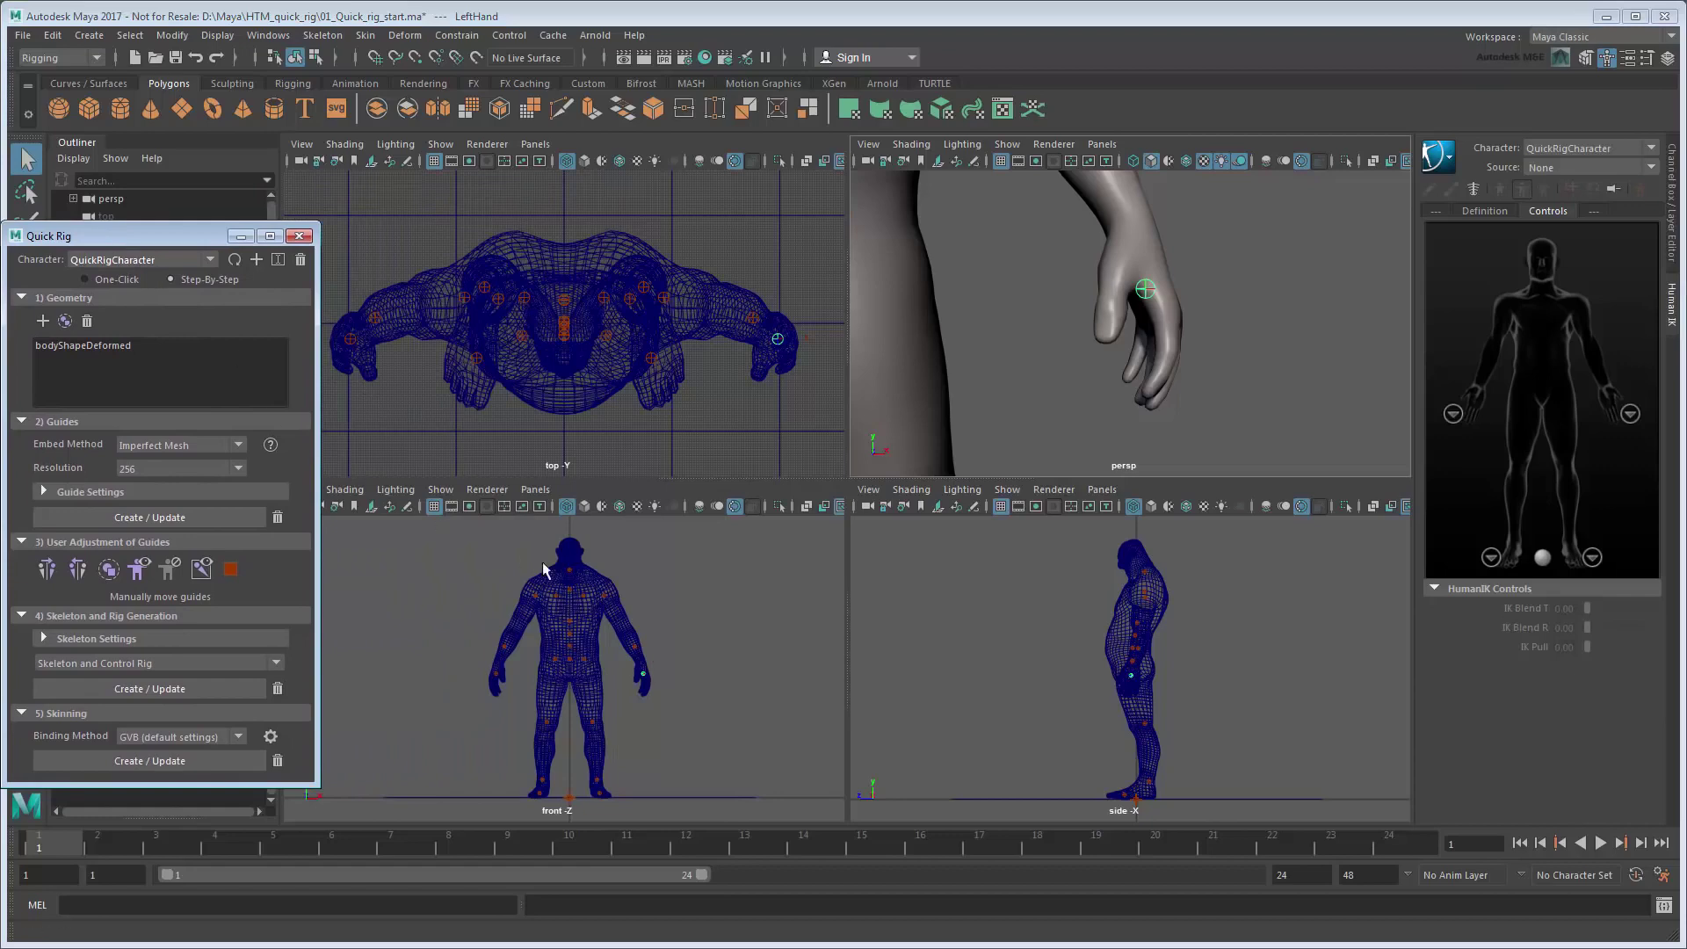
key("f")
middle_click_drag(516, 694, 510, 615, "alt")
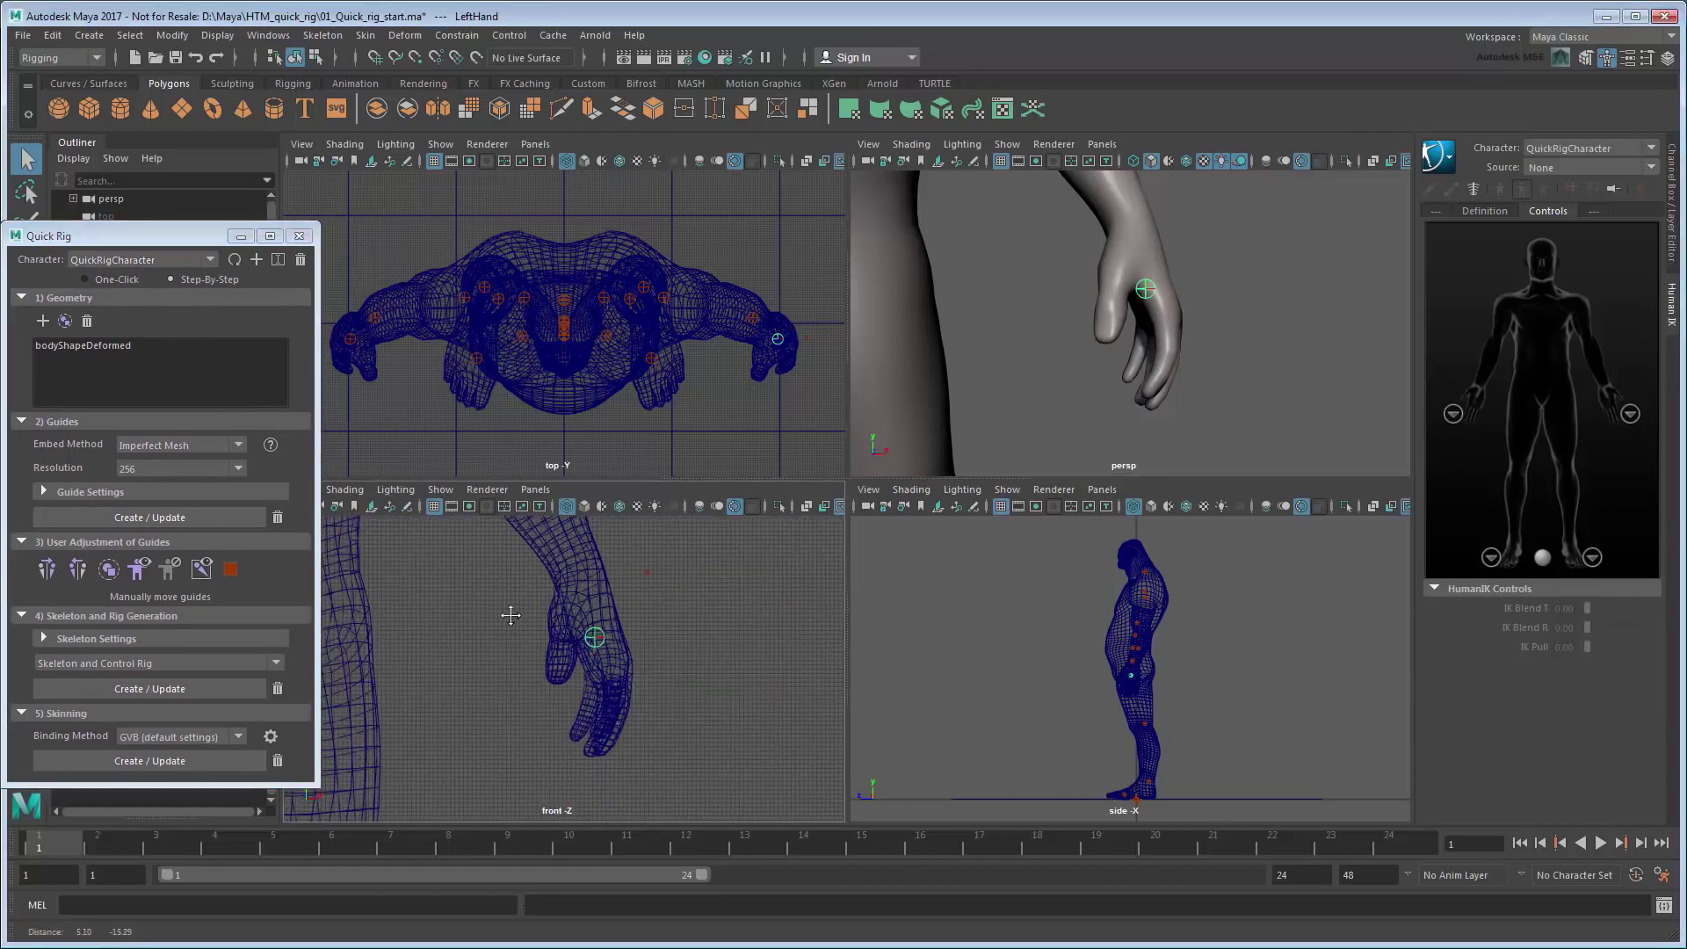
- Move the left wrist guide up and centre it in the wrist, then mirror the guides
key("w")
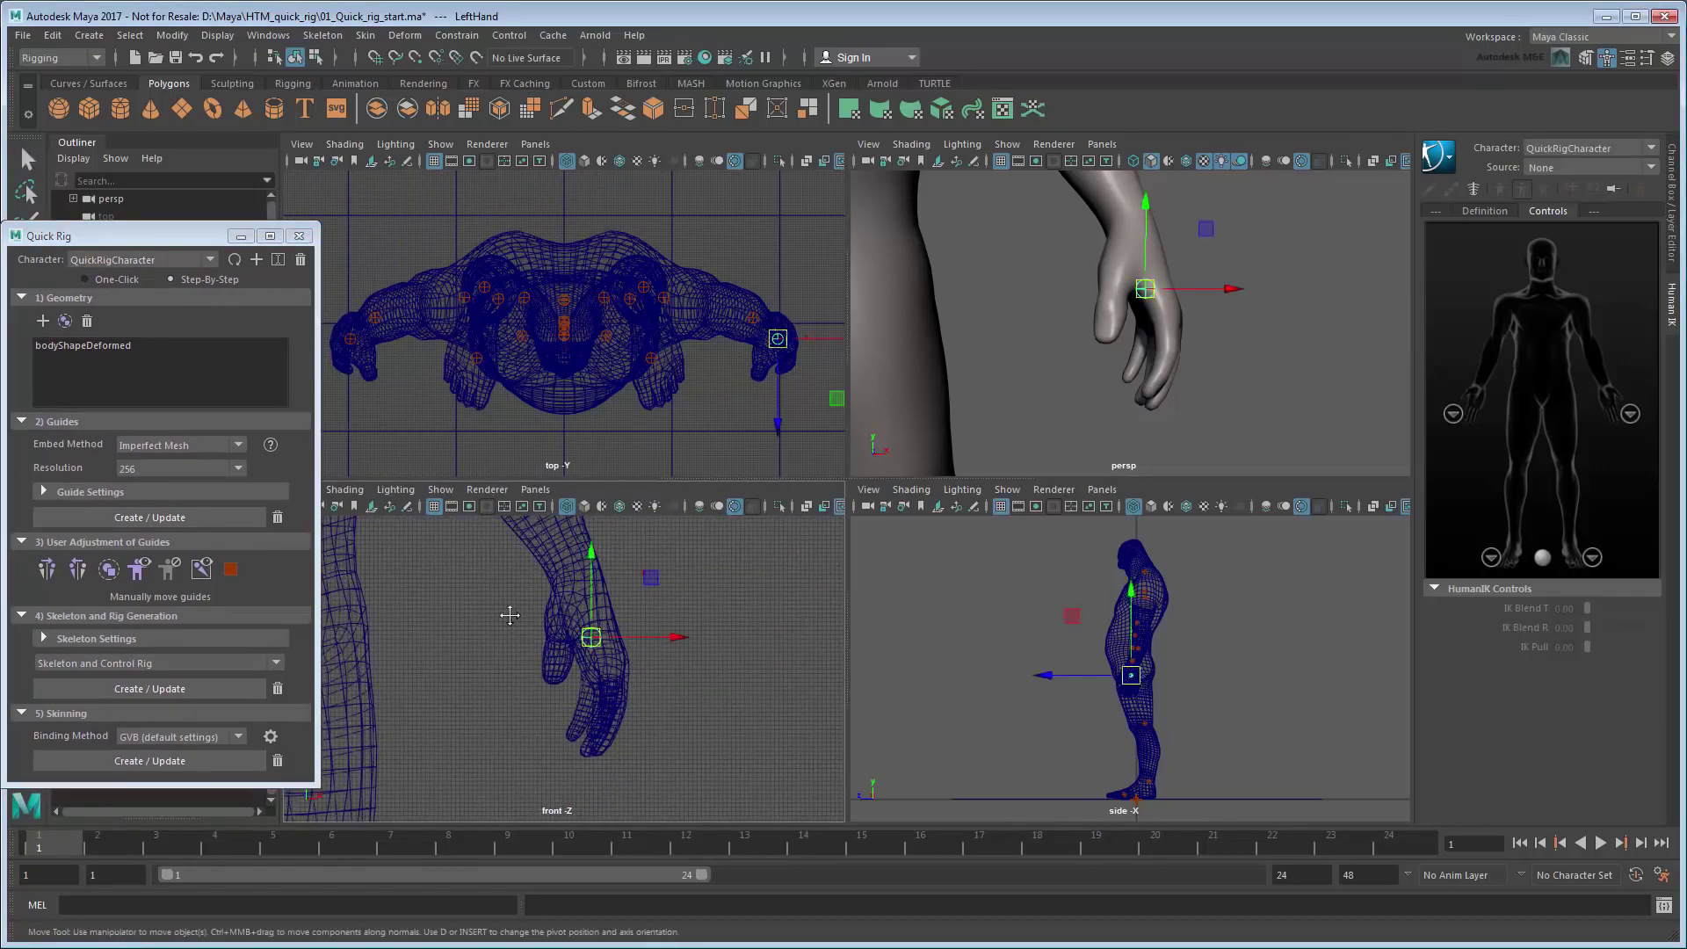
left_click_drag(591, 637, 576, 567)
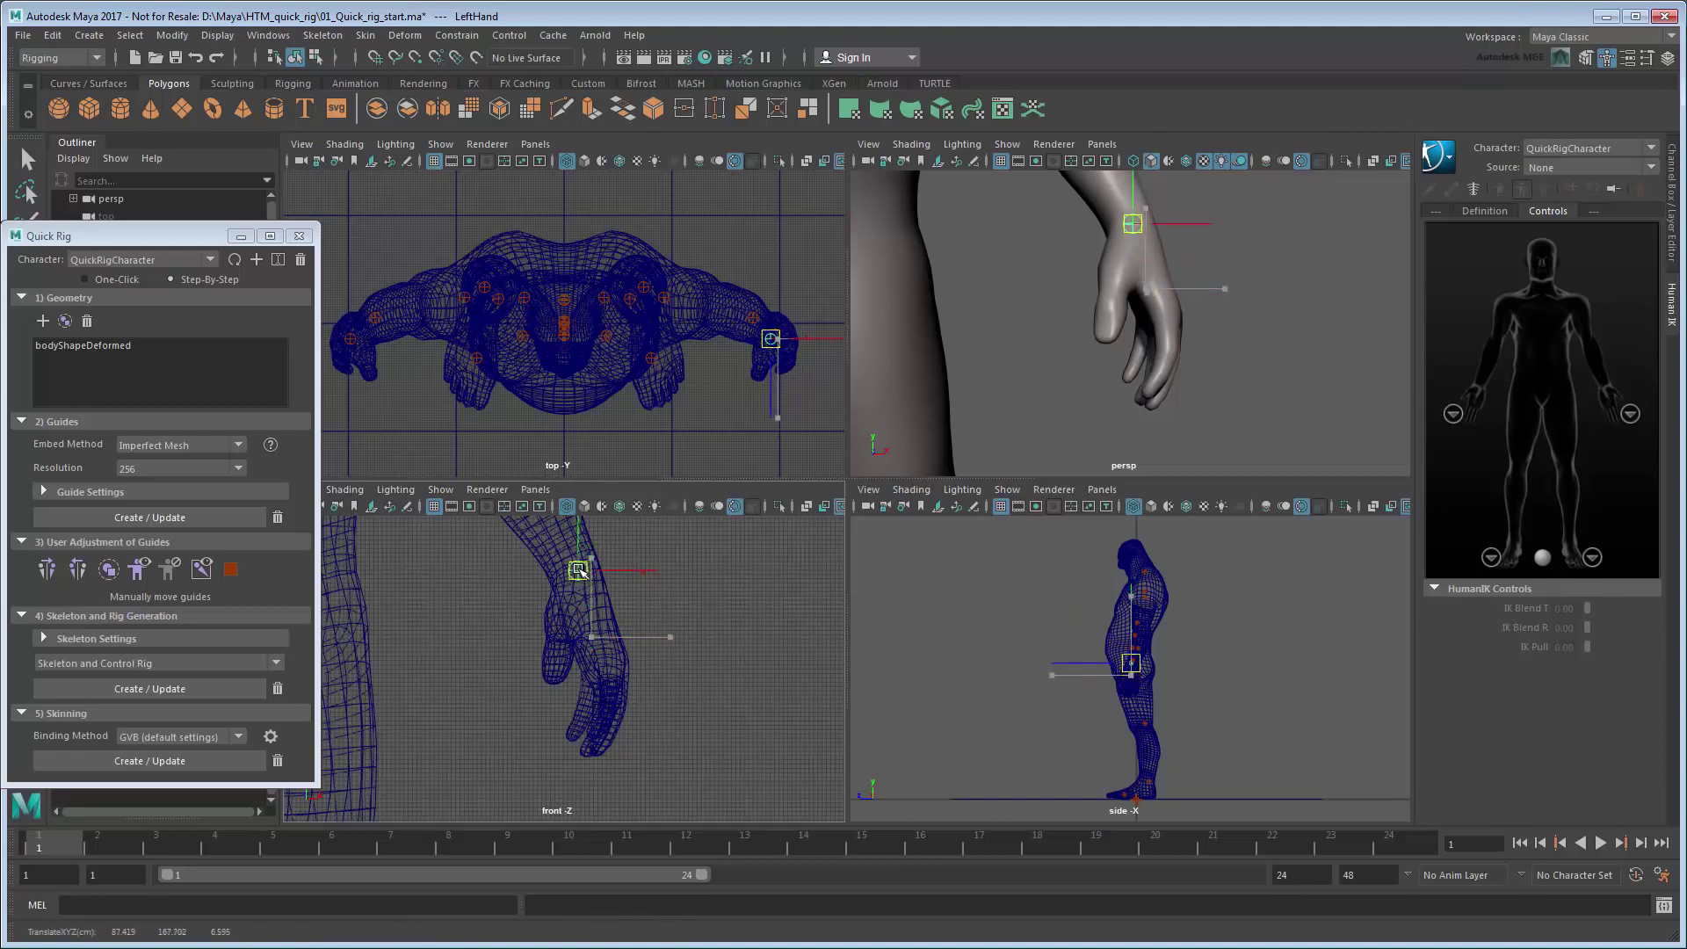
key("f")
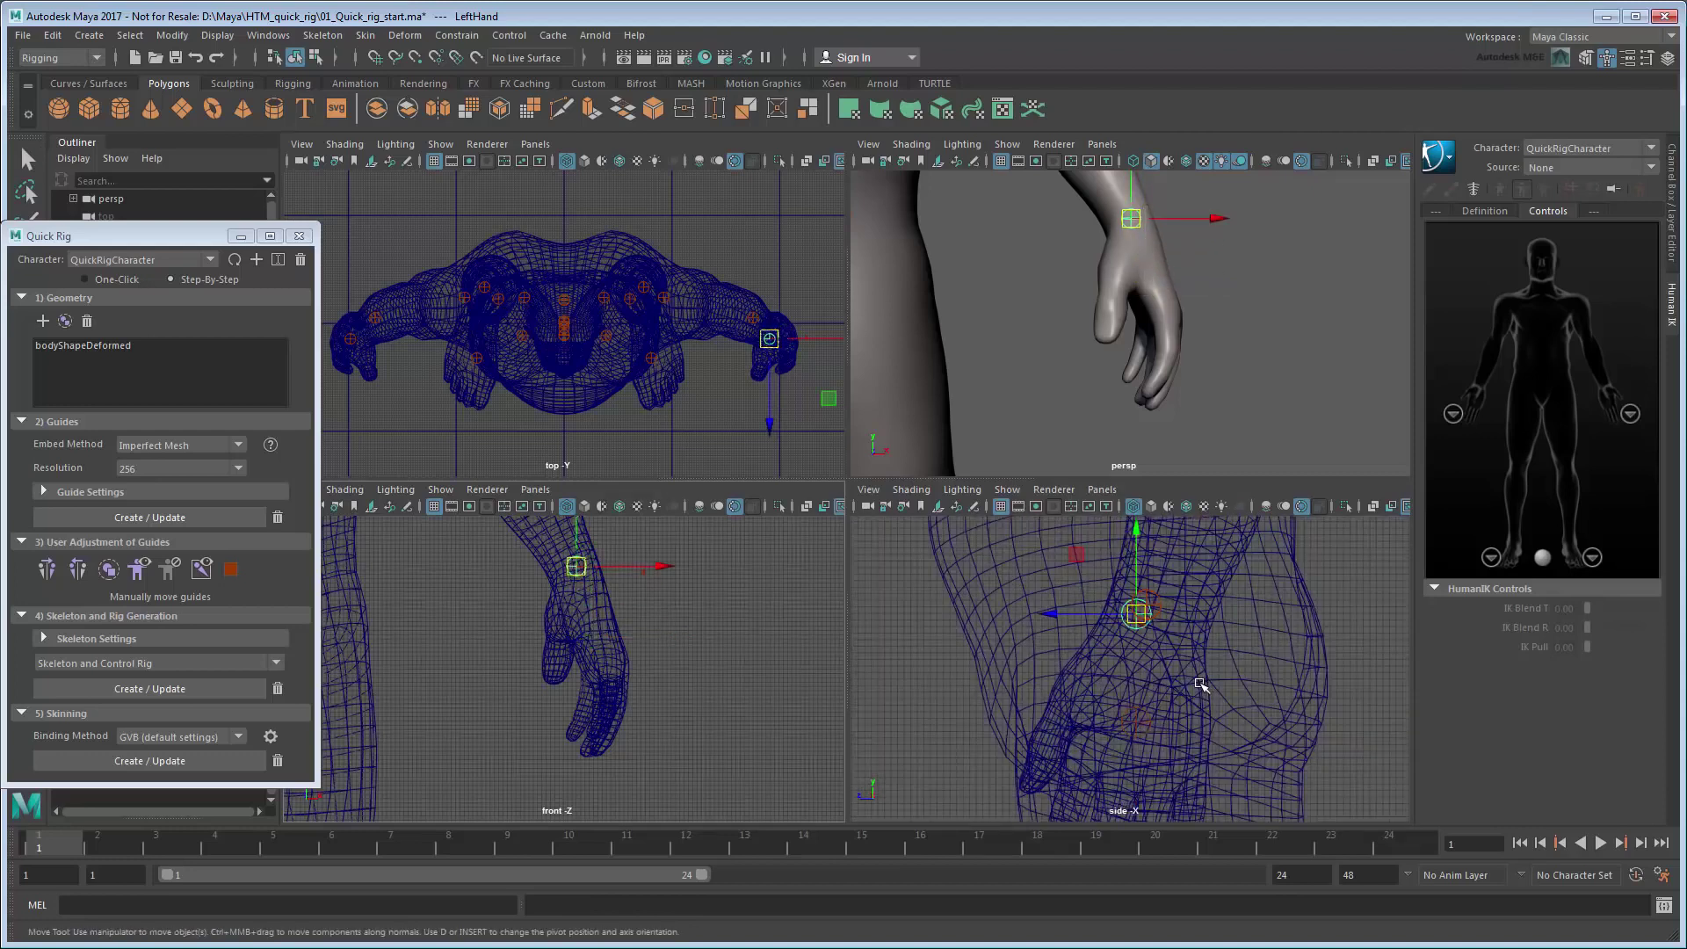
left_click_drag(1132, 615, 1156, 614)
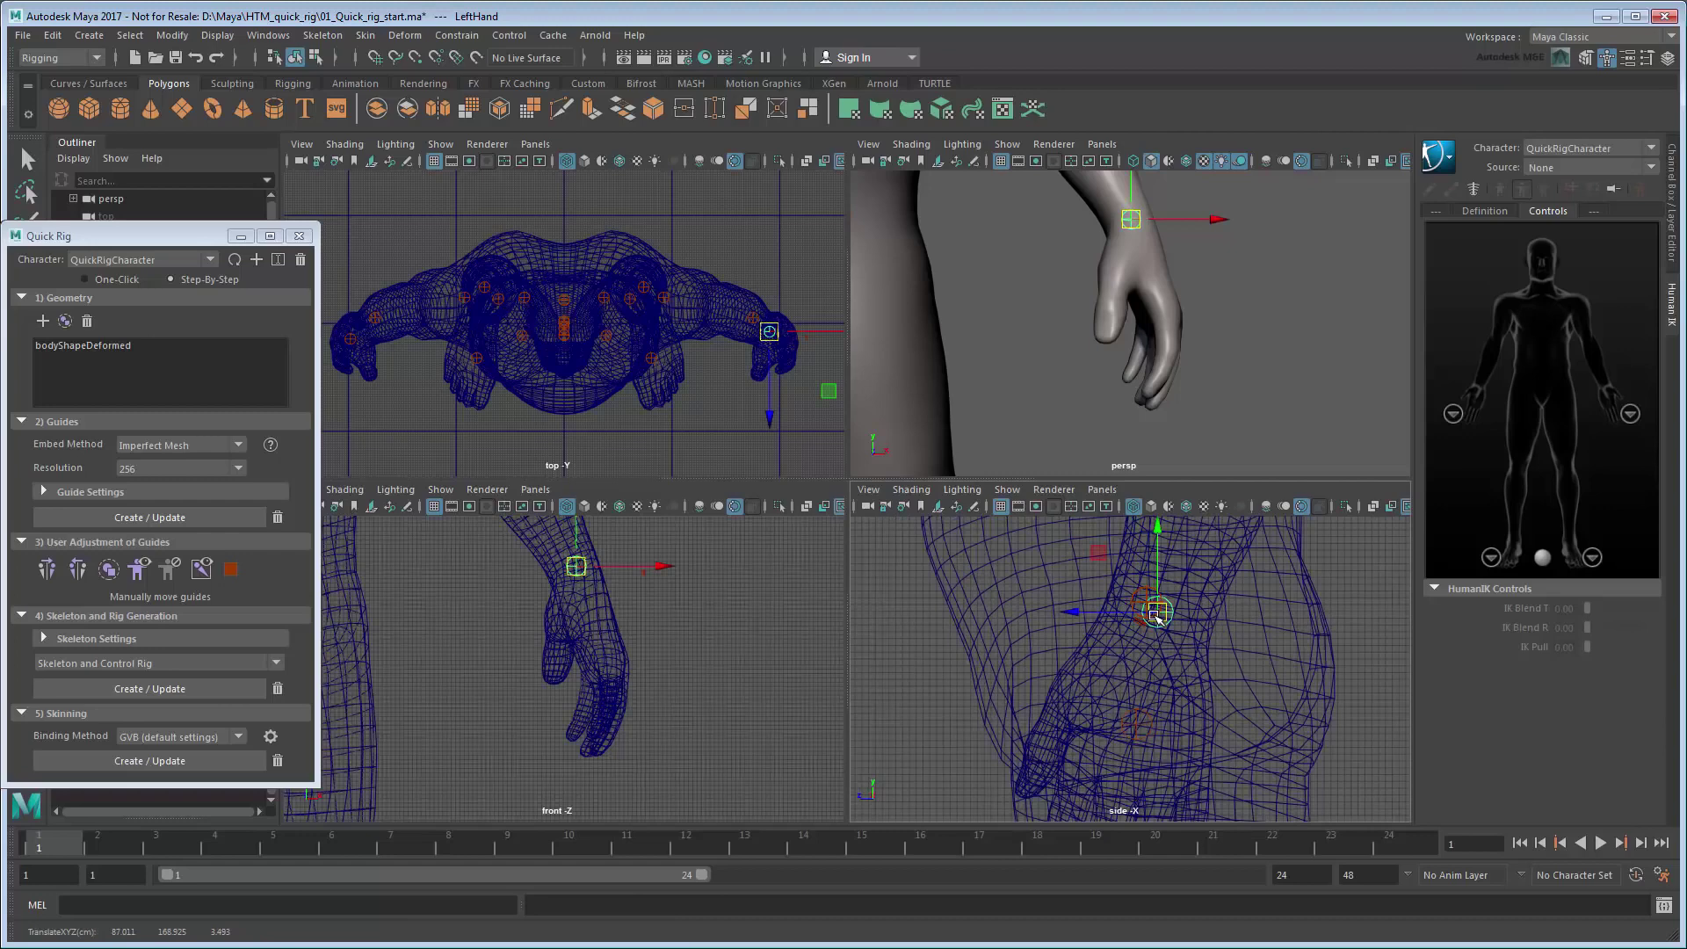
scroll(724, 652, "down", 2)
scroll(724, 653, "down", 5)
scroll(724, 653, "down", 3)
scroll(724, 653, "up", 1)
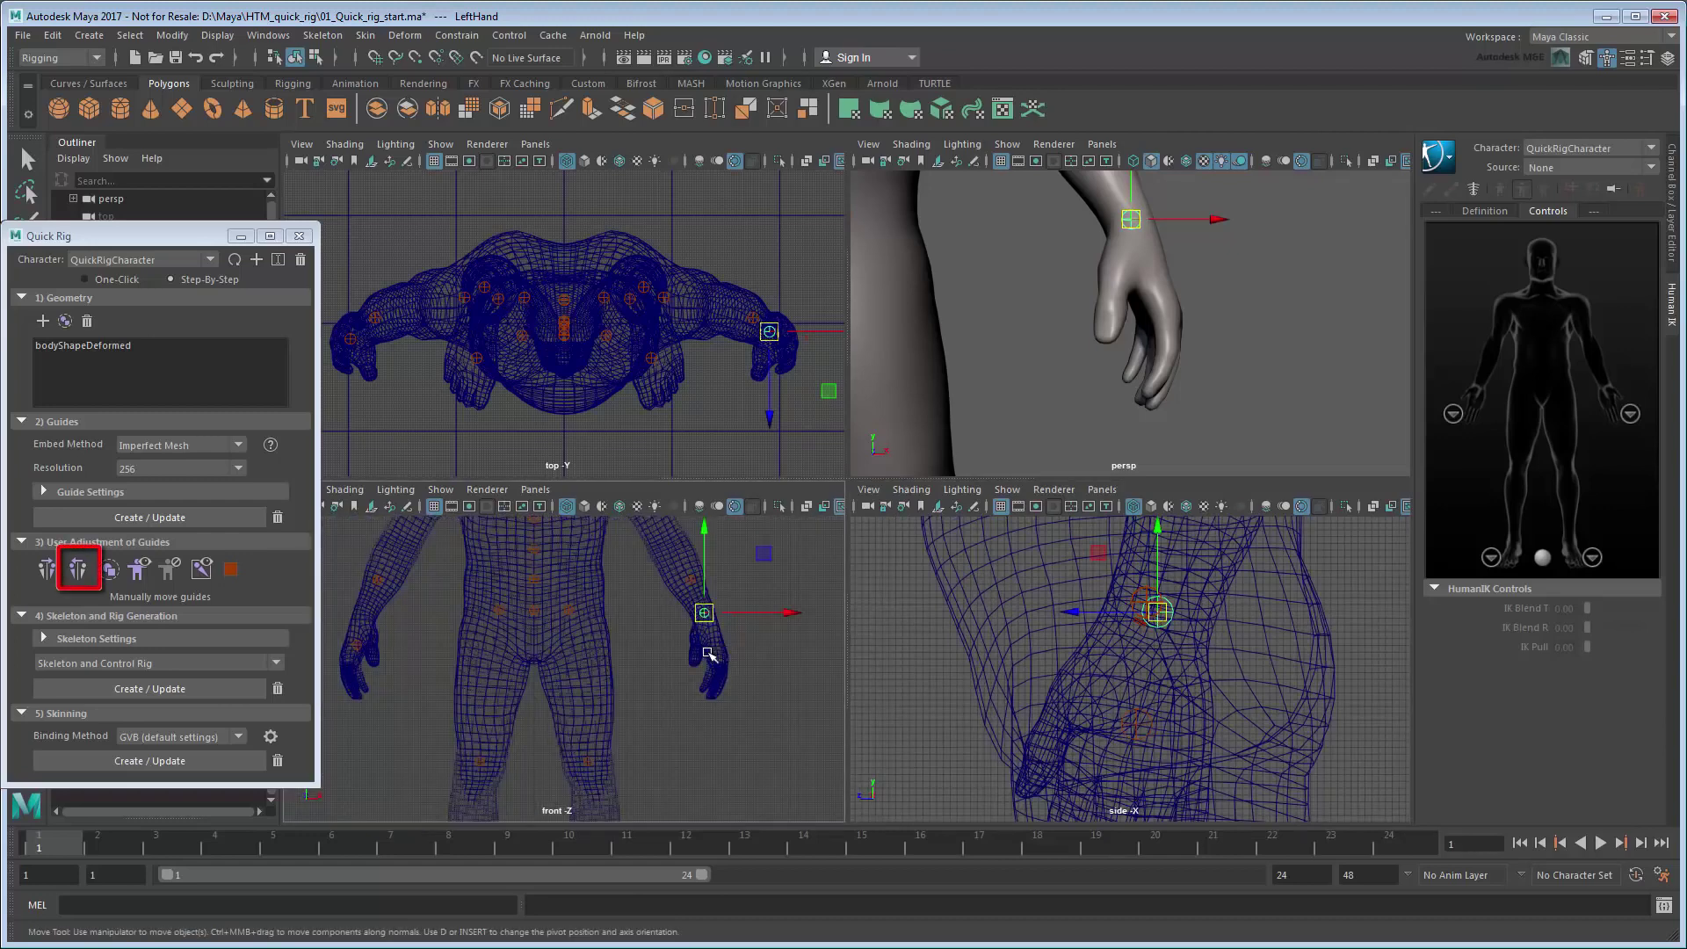
left_click(80, 570)
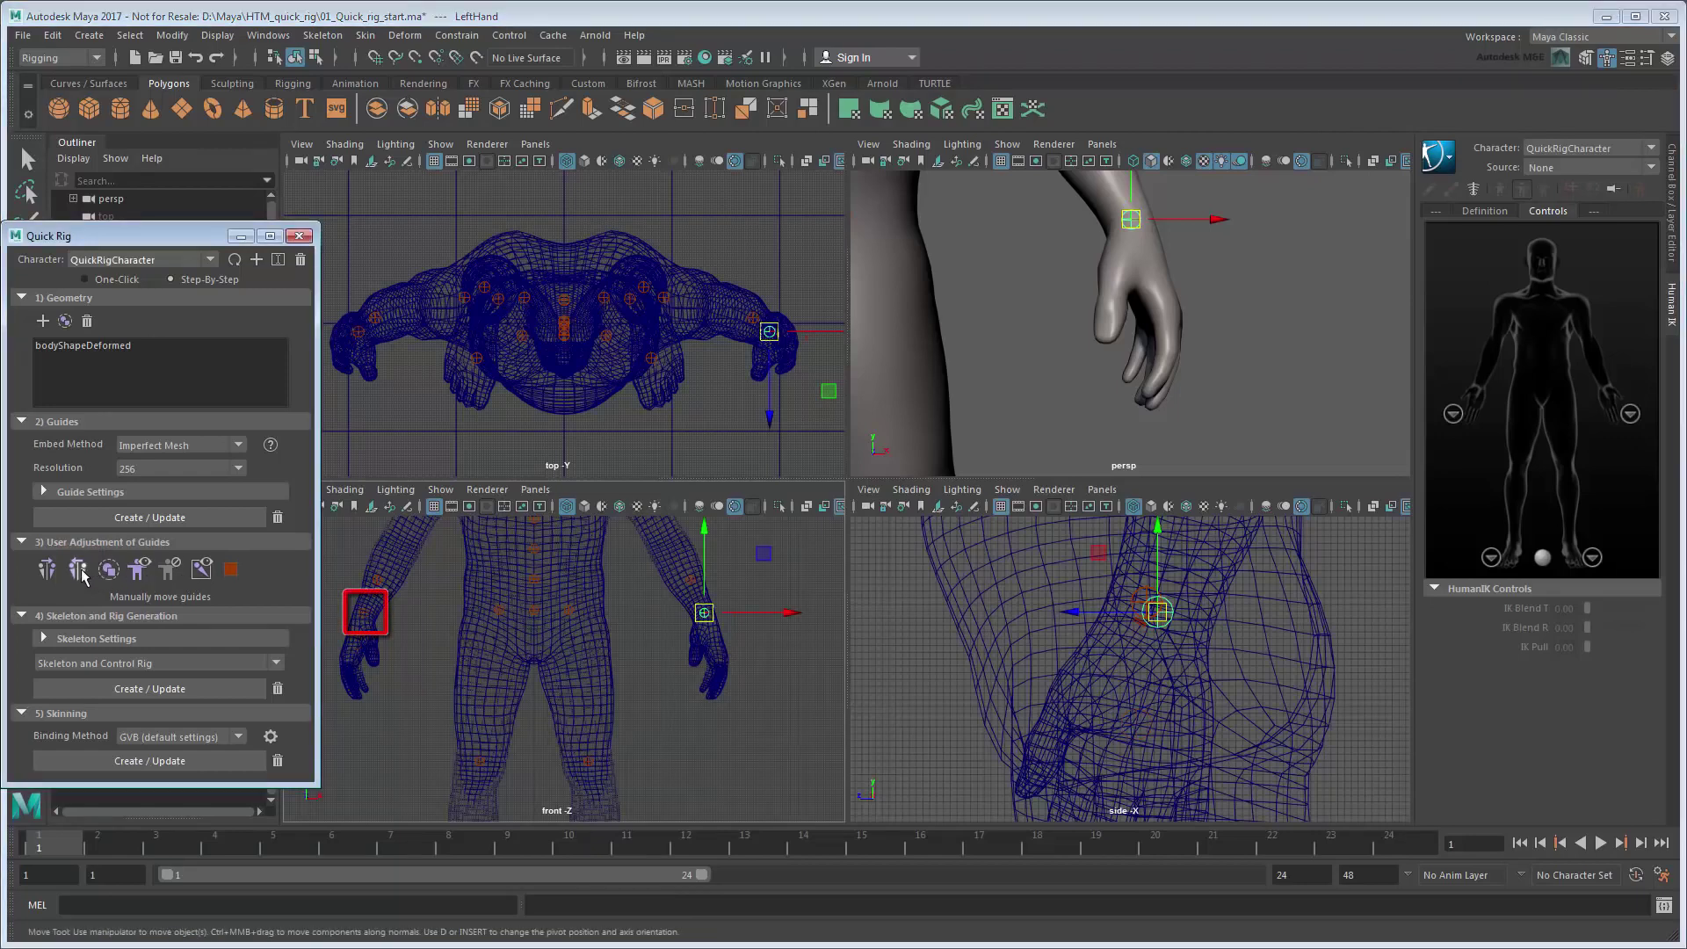
- Move the LeftForeArm guide up into the elbow and centre it inside the arm
scroll(562, 668, "up", 5)
middle_click_drag(790, 667, 642, 700, "alt")
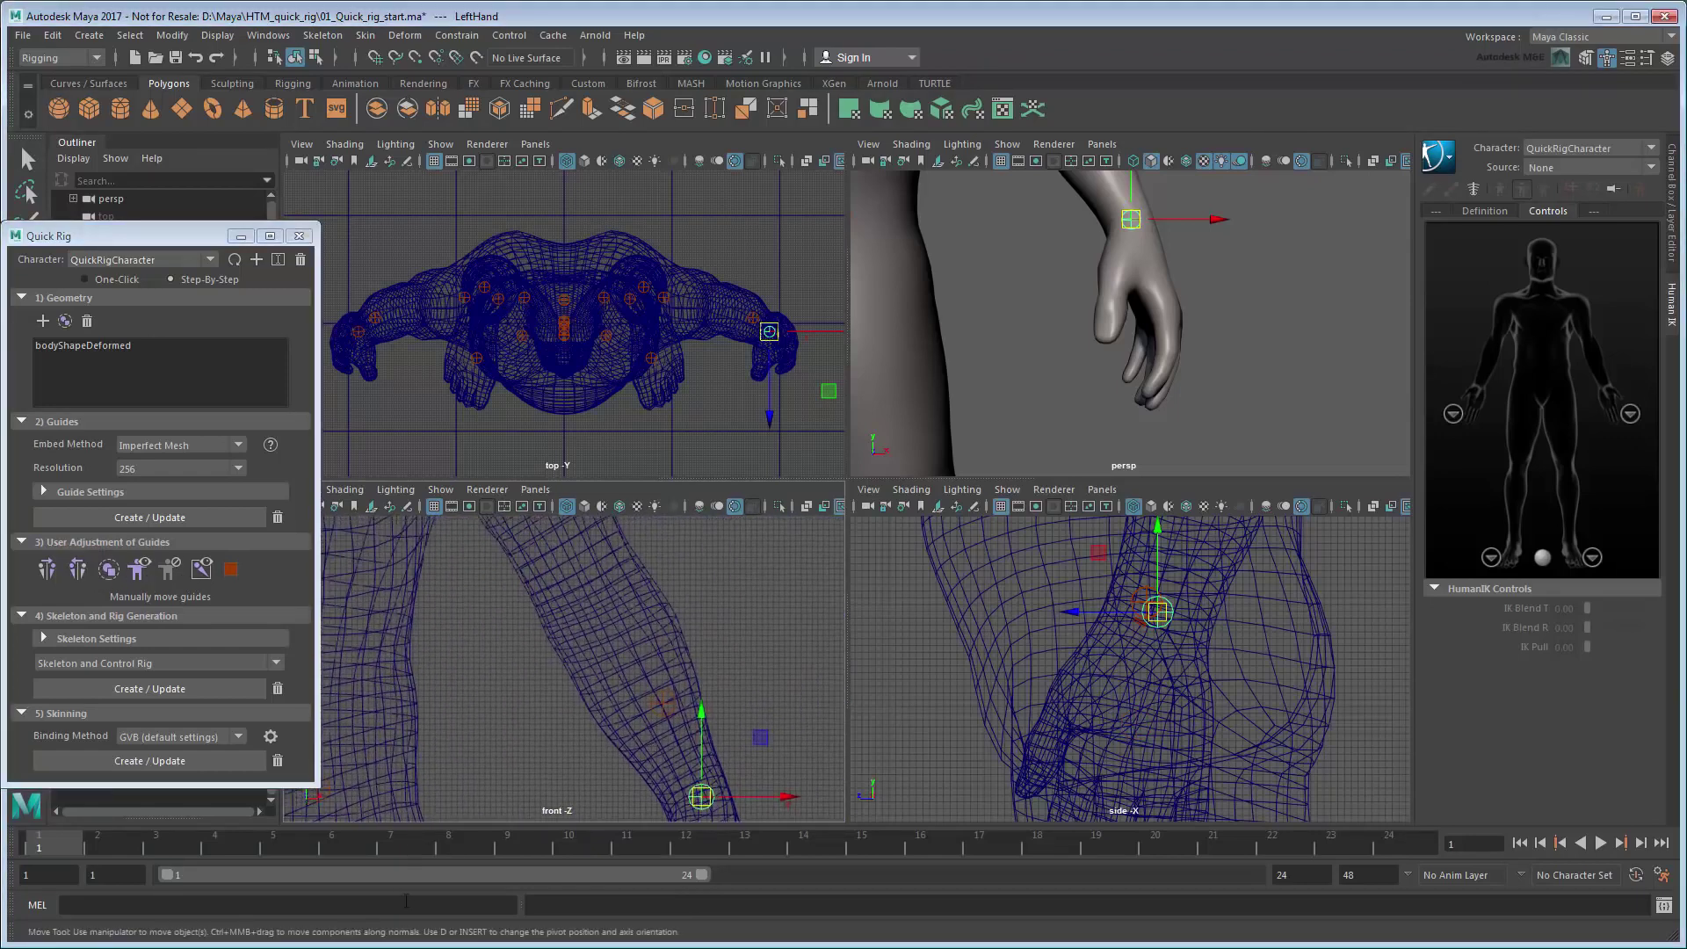
left_click_drag(642, 700, 579, 586)
middle_click_drag(1134, 651, 1072, 615, "alt")
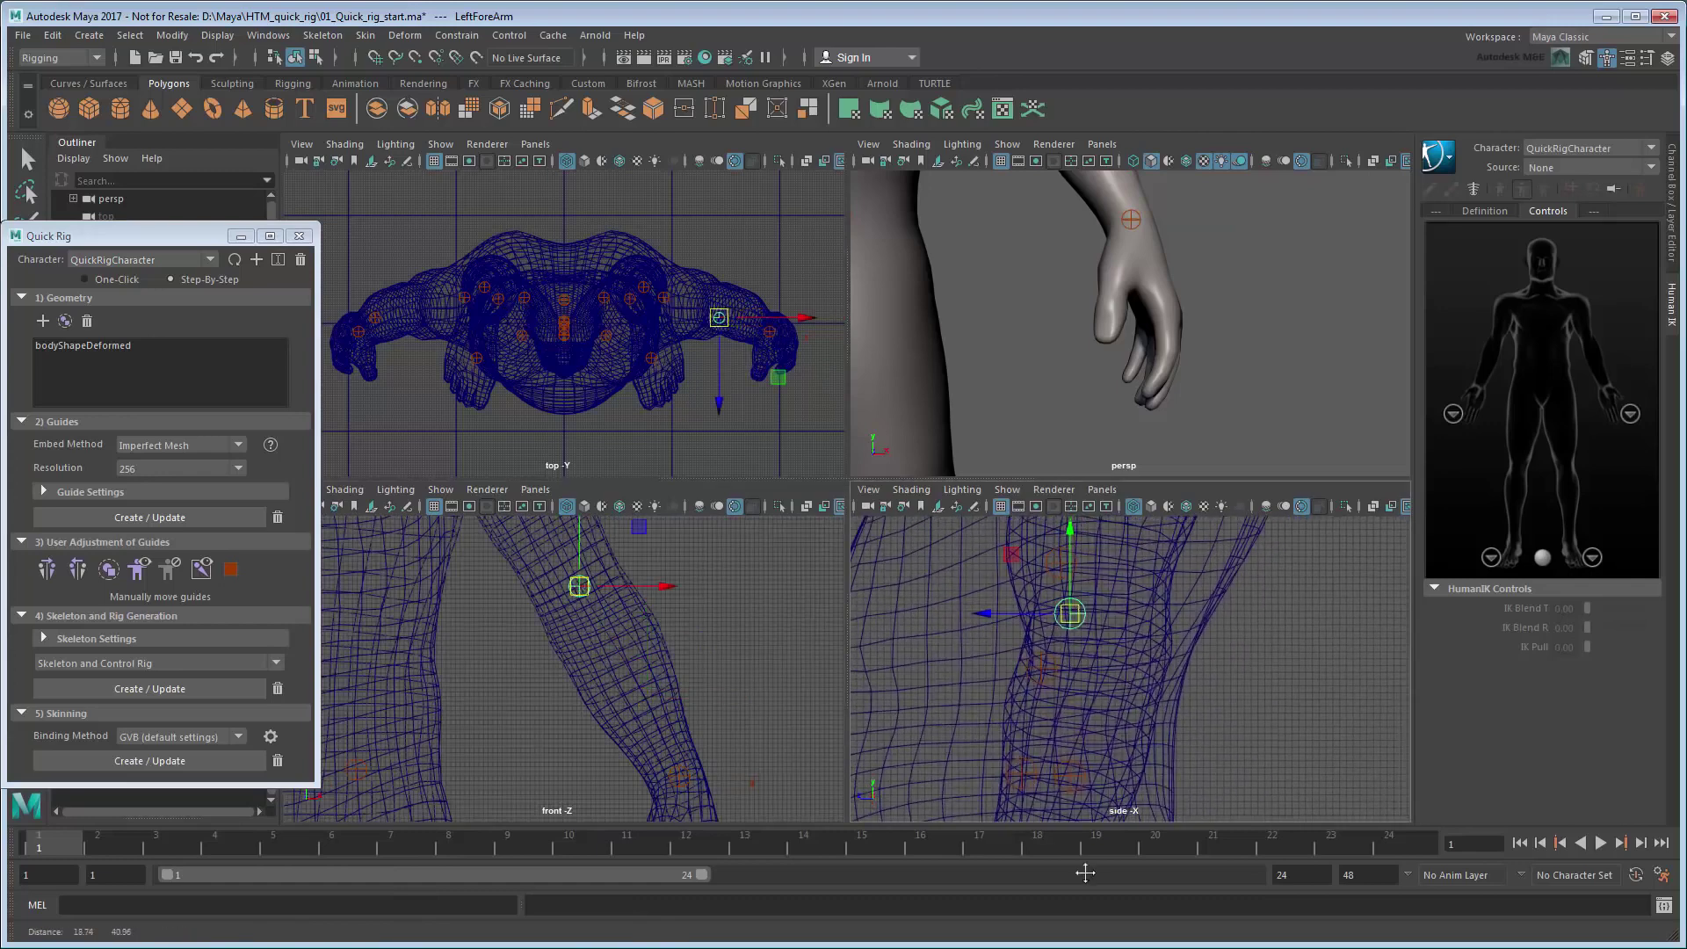
left_click_drag(1072, 615, 1099, 644)
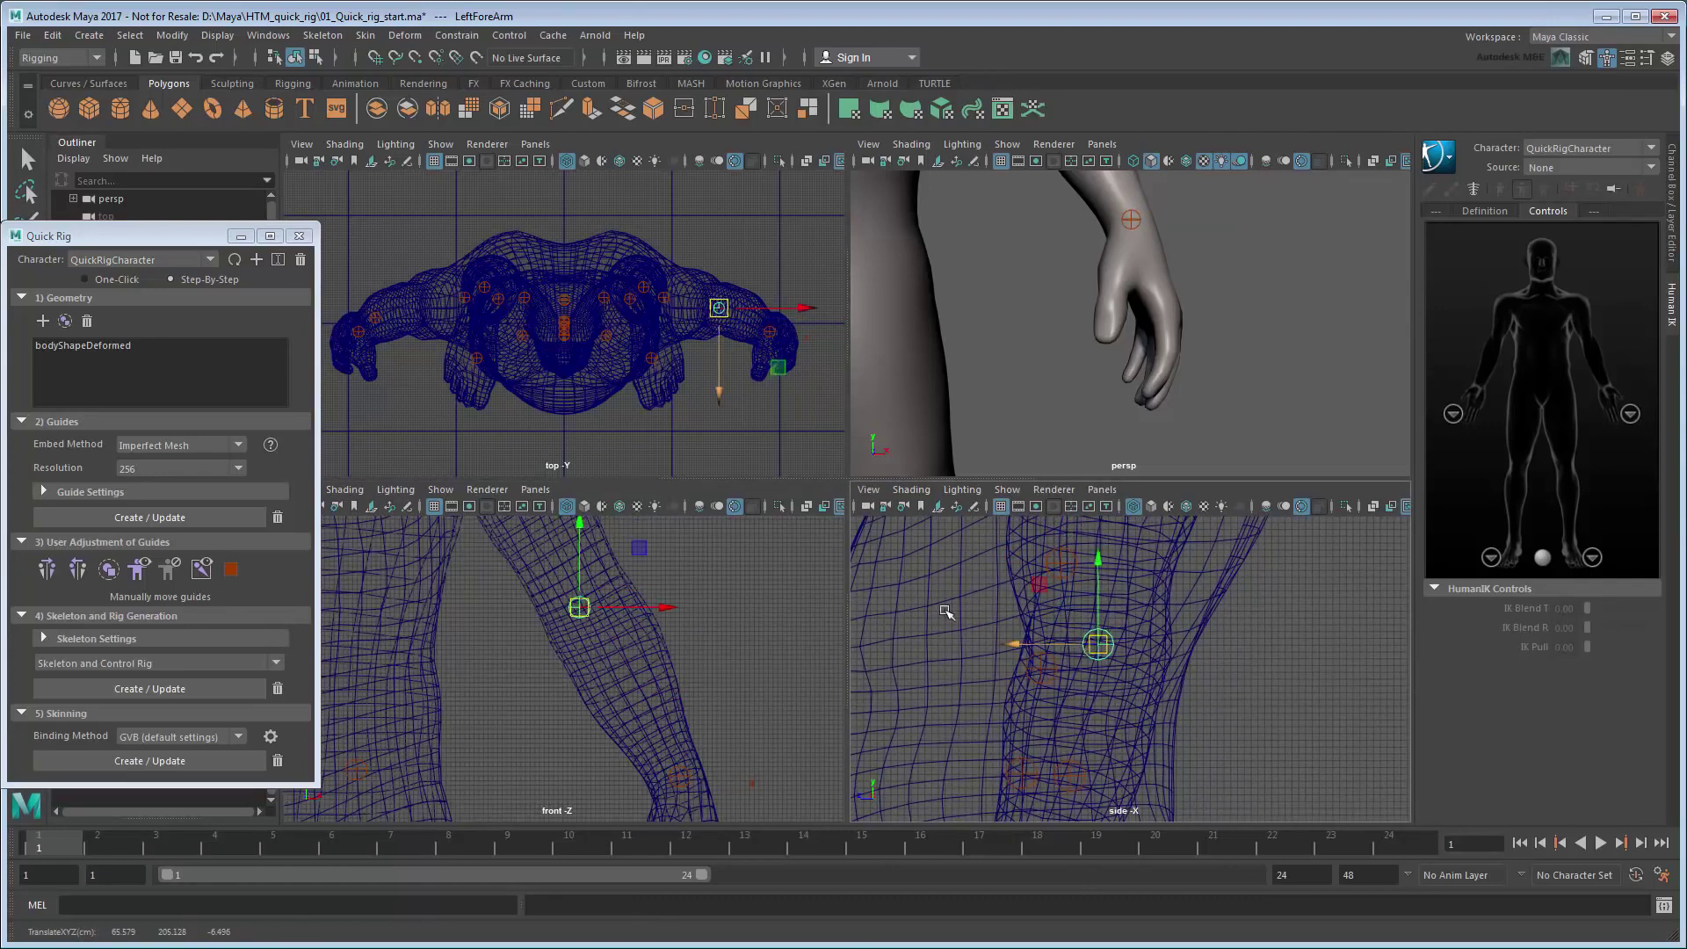
scroll(689, 731, "down", 3)
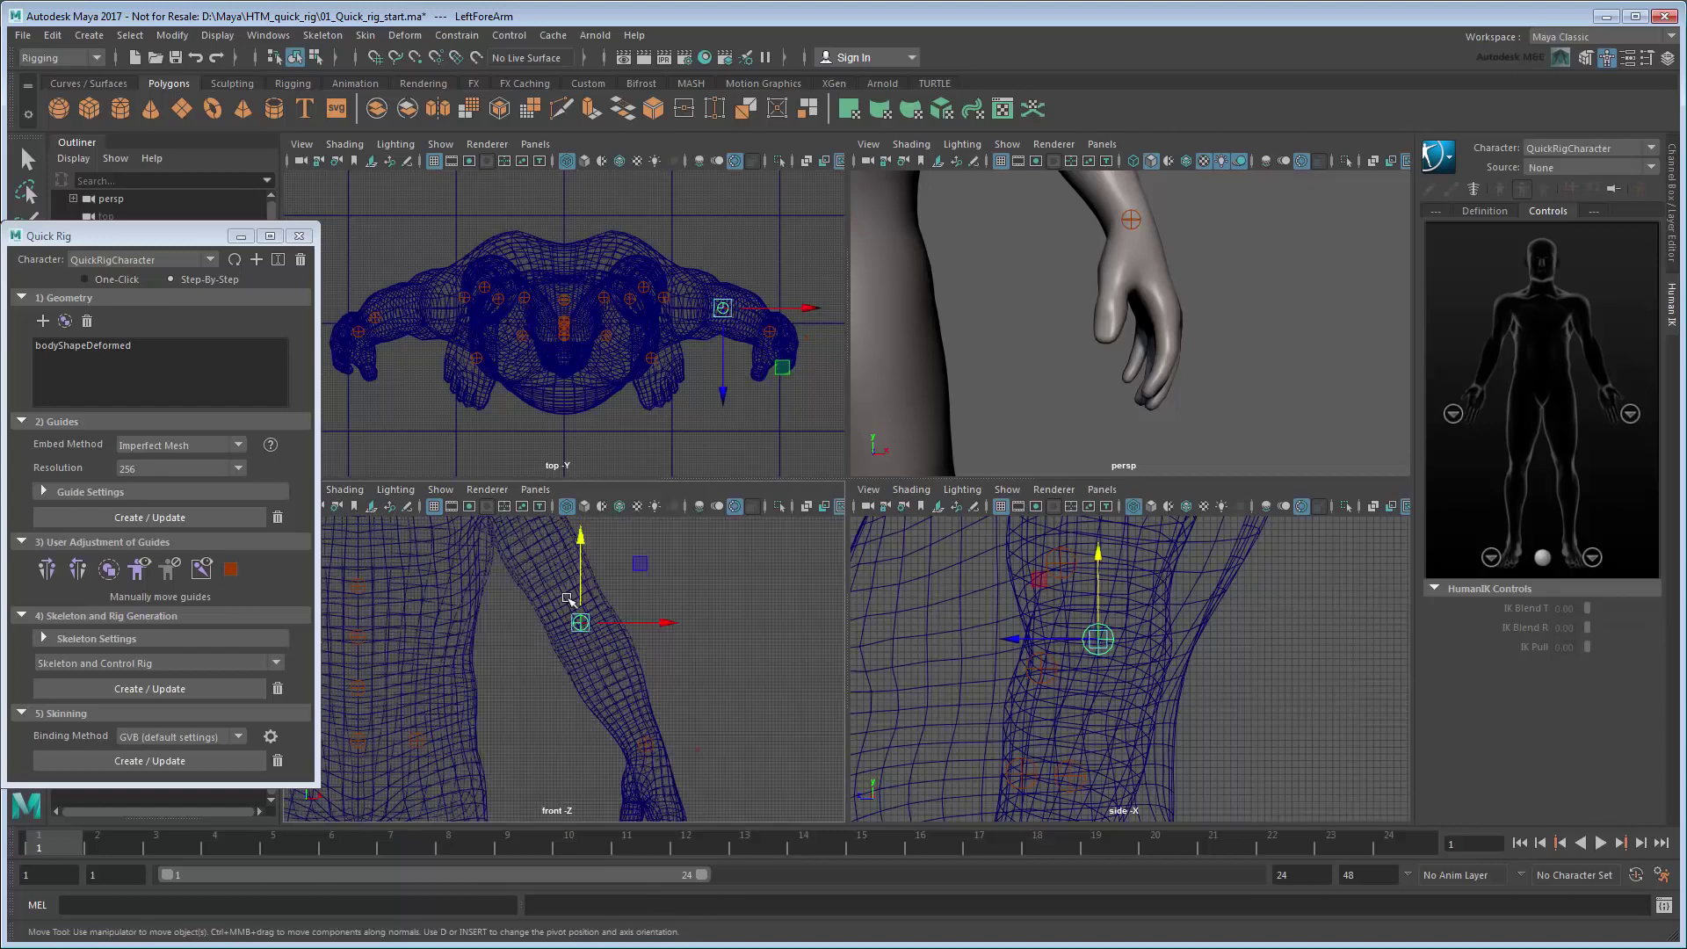
scroll(689, 731, "down", 3)
- Raise the LeftArm and LeftShoulder guides toward the shoulder in the front view
left_click(658, 651)
left_click_drag(657, 651, 664, 610)
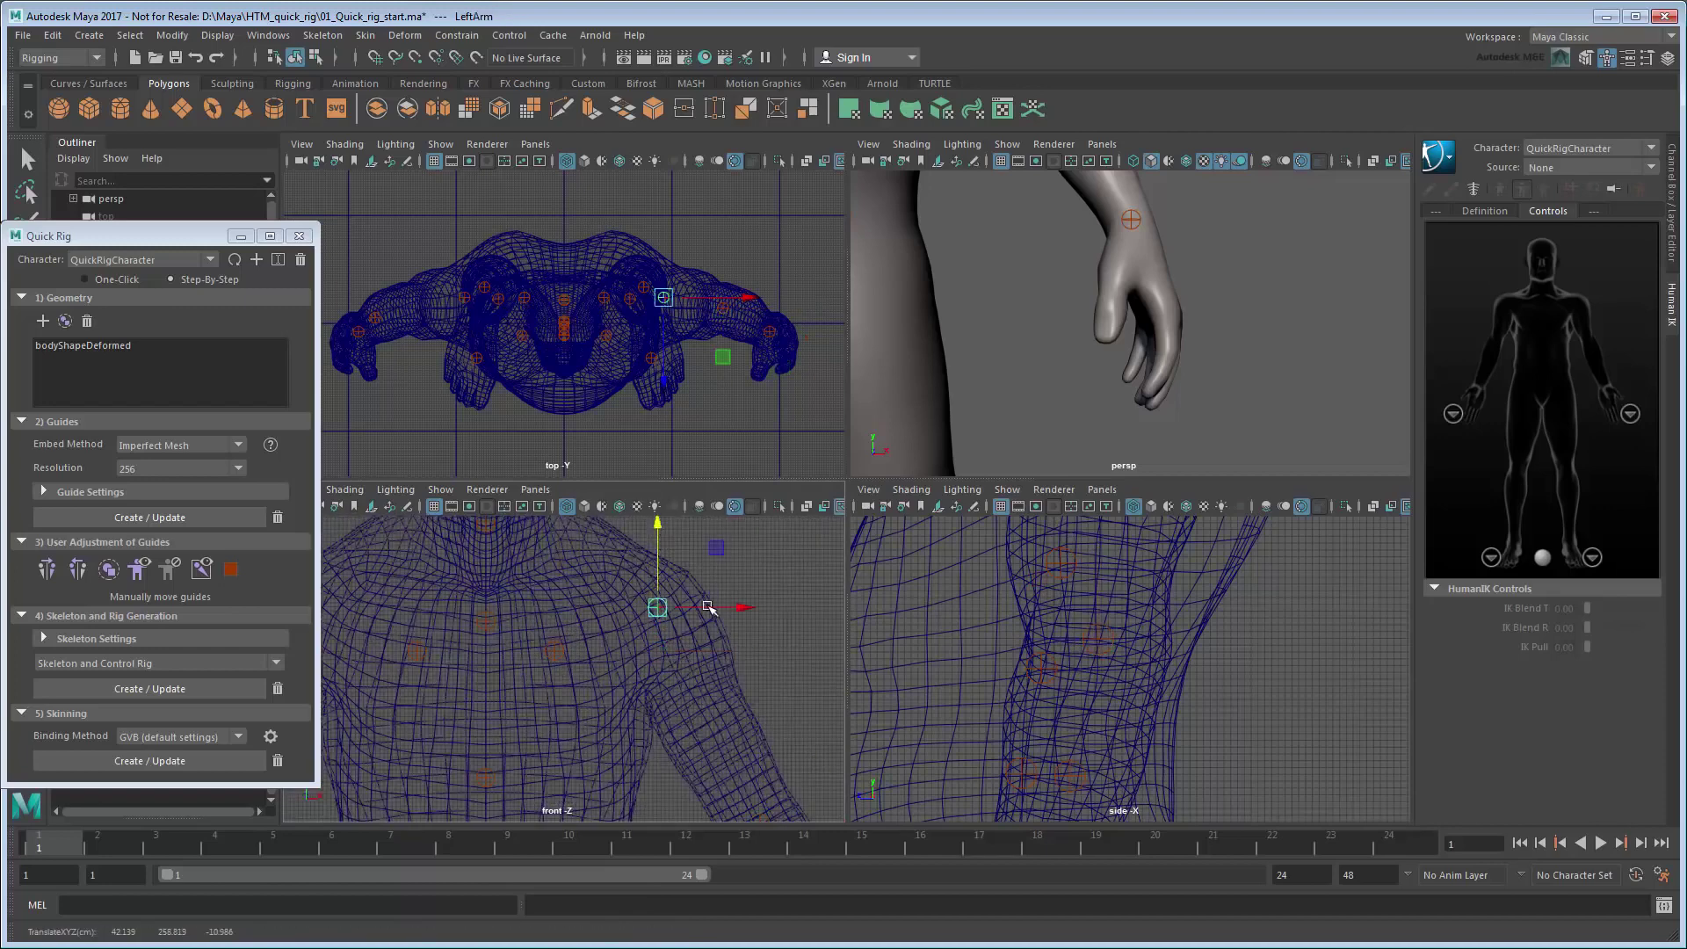
left_click(554, 650)
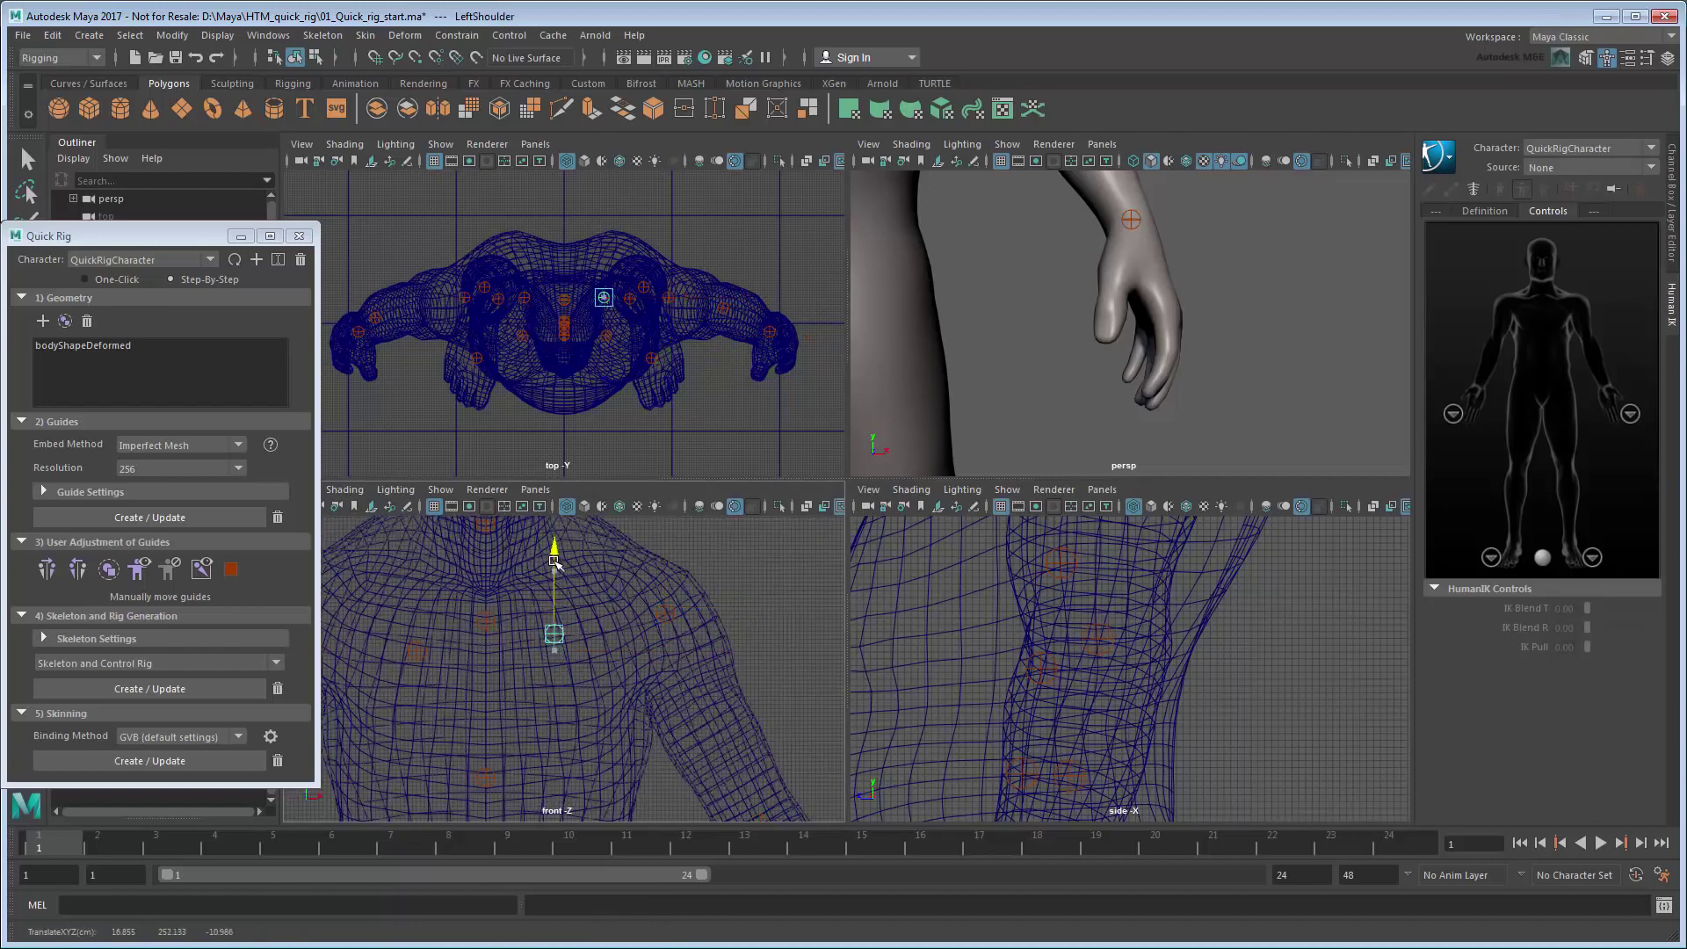
left_click_drag(557, 579, 557, 548)
scroll(658, 668, "down", 2)
key("q")
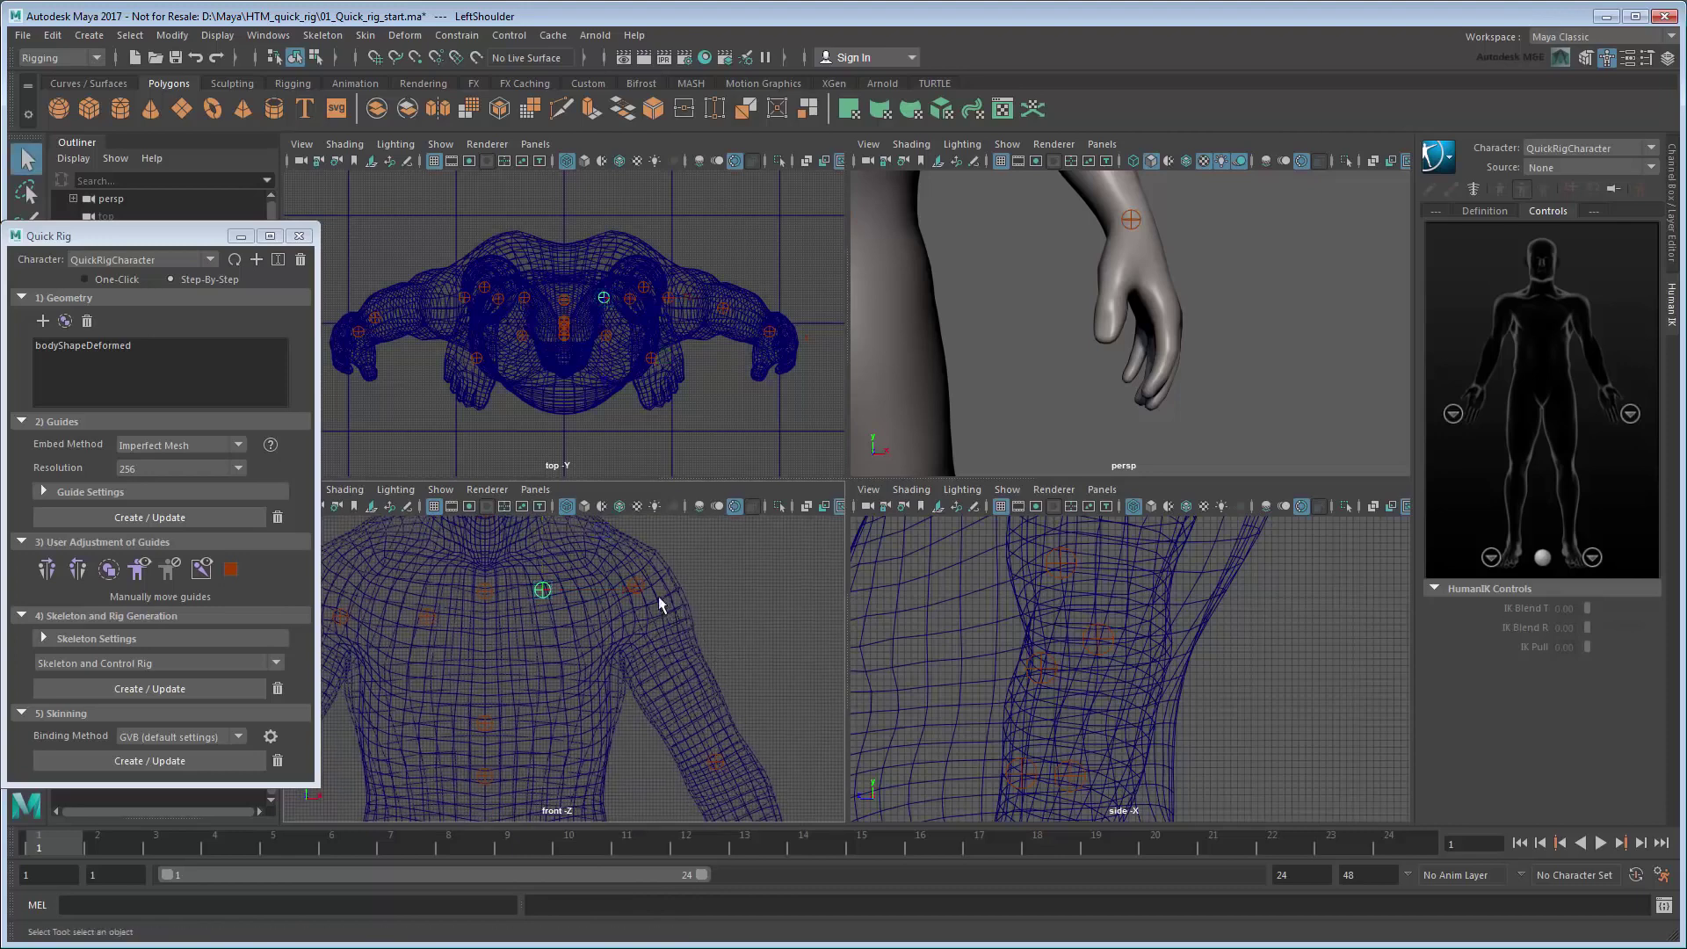
- Check the LeftArm, LeftForeArm and LeftToeBase guides, then maximize the perspective view
left_click(636, 585, "shift")
left_click(714, 757)
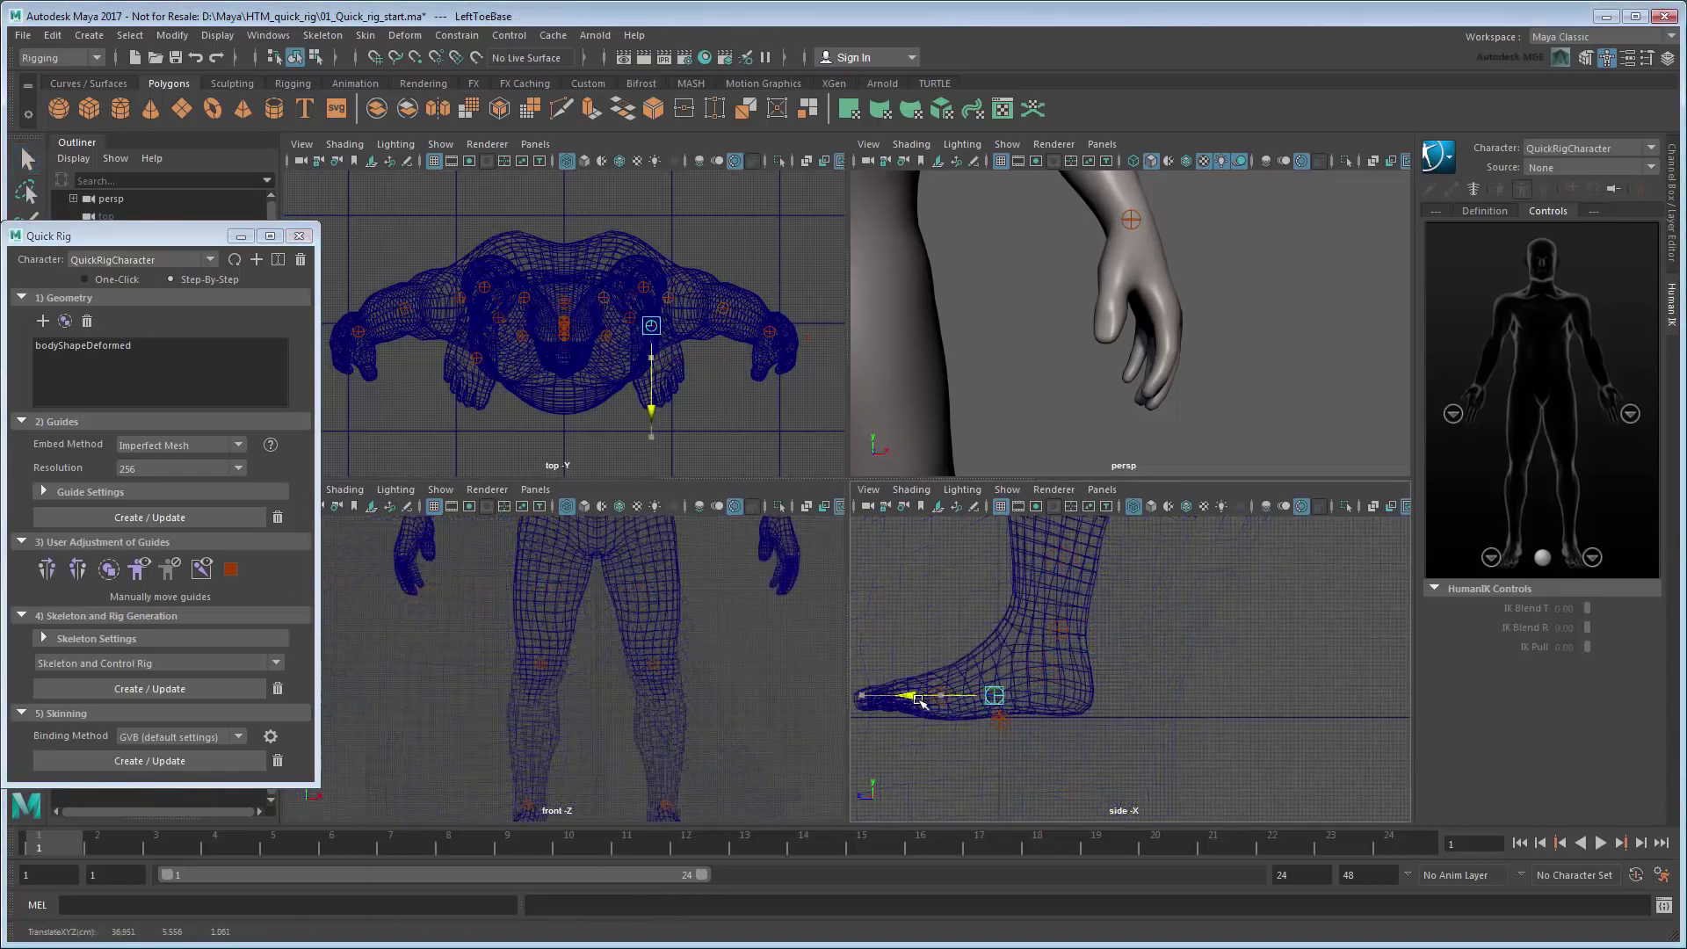
left_click(997, 614)
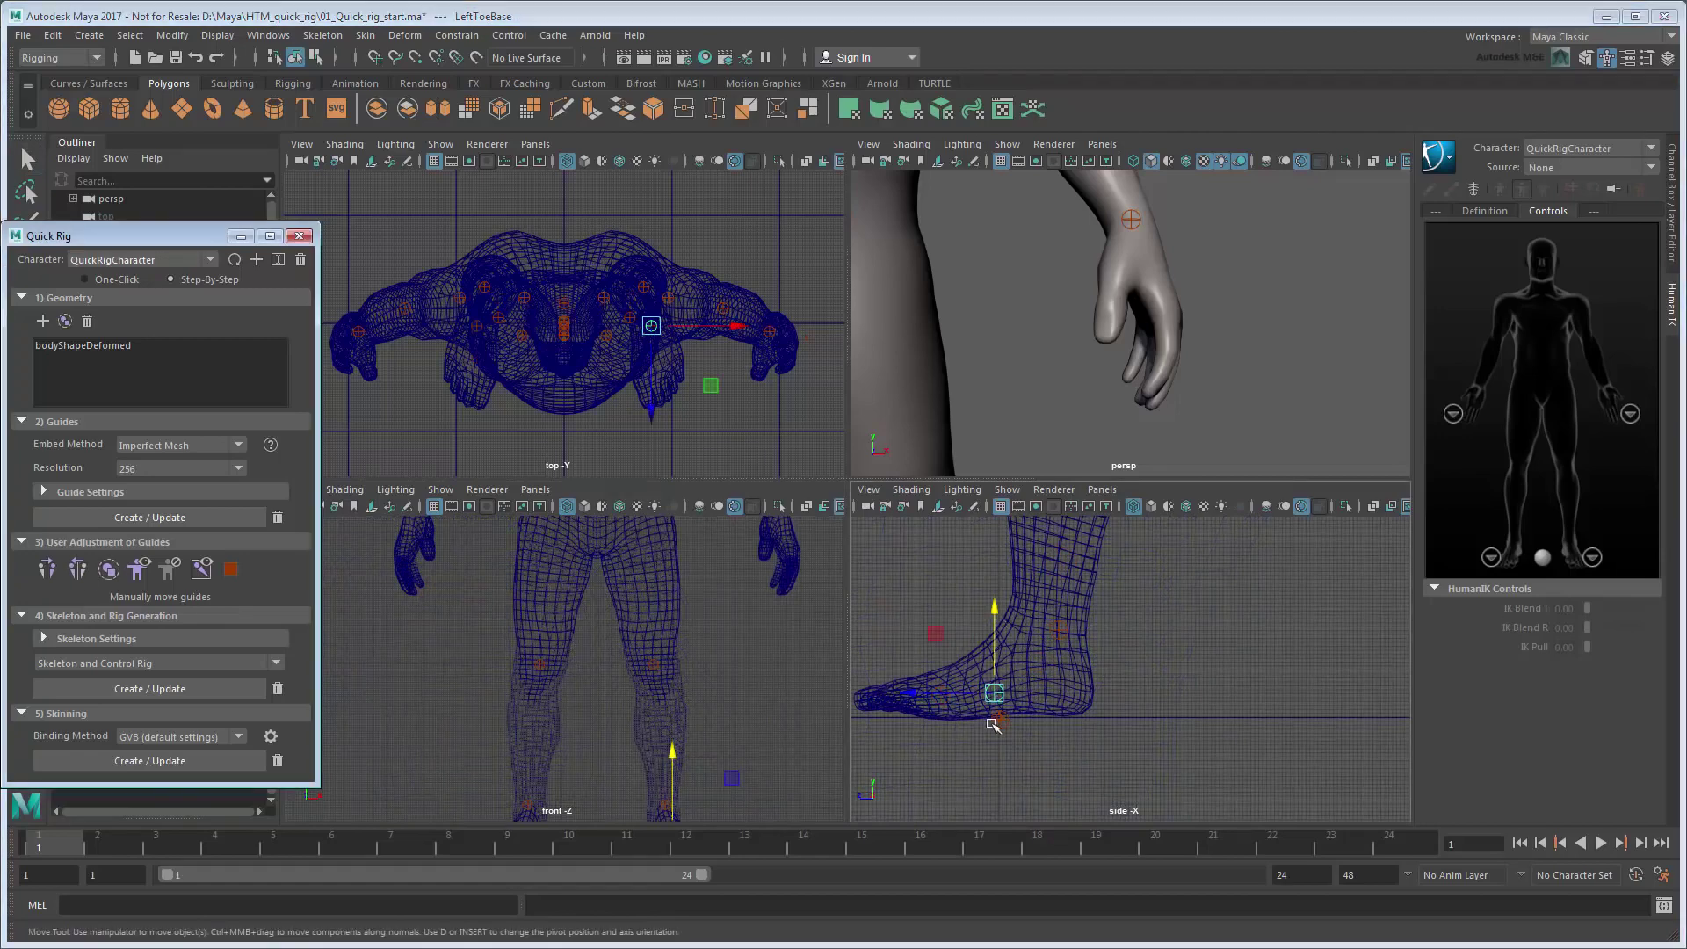
key("a")
scroll(709, 731, "up", 2)
scroll(1193, 742, "down", 5)
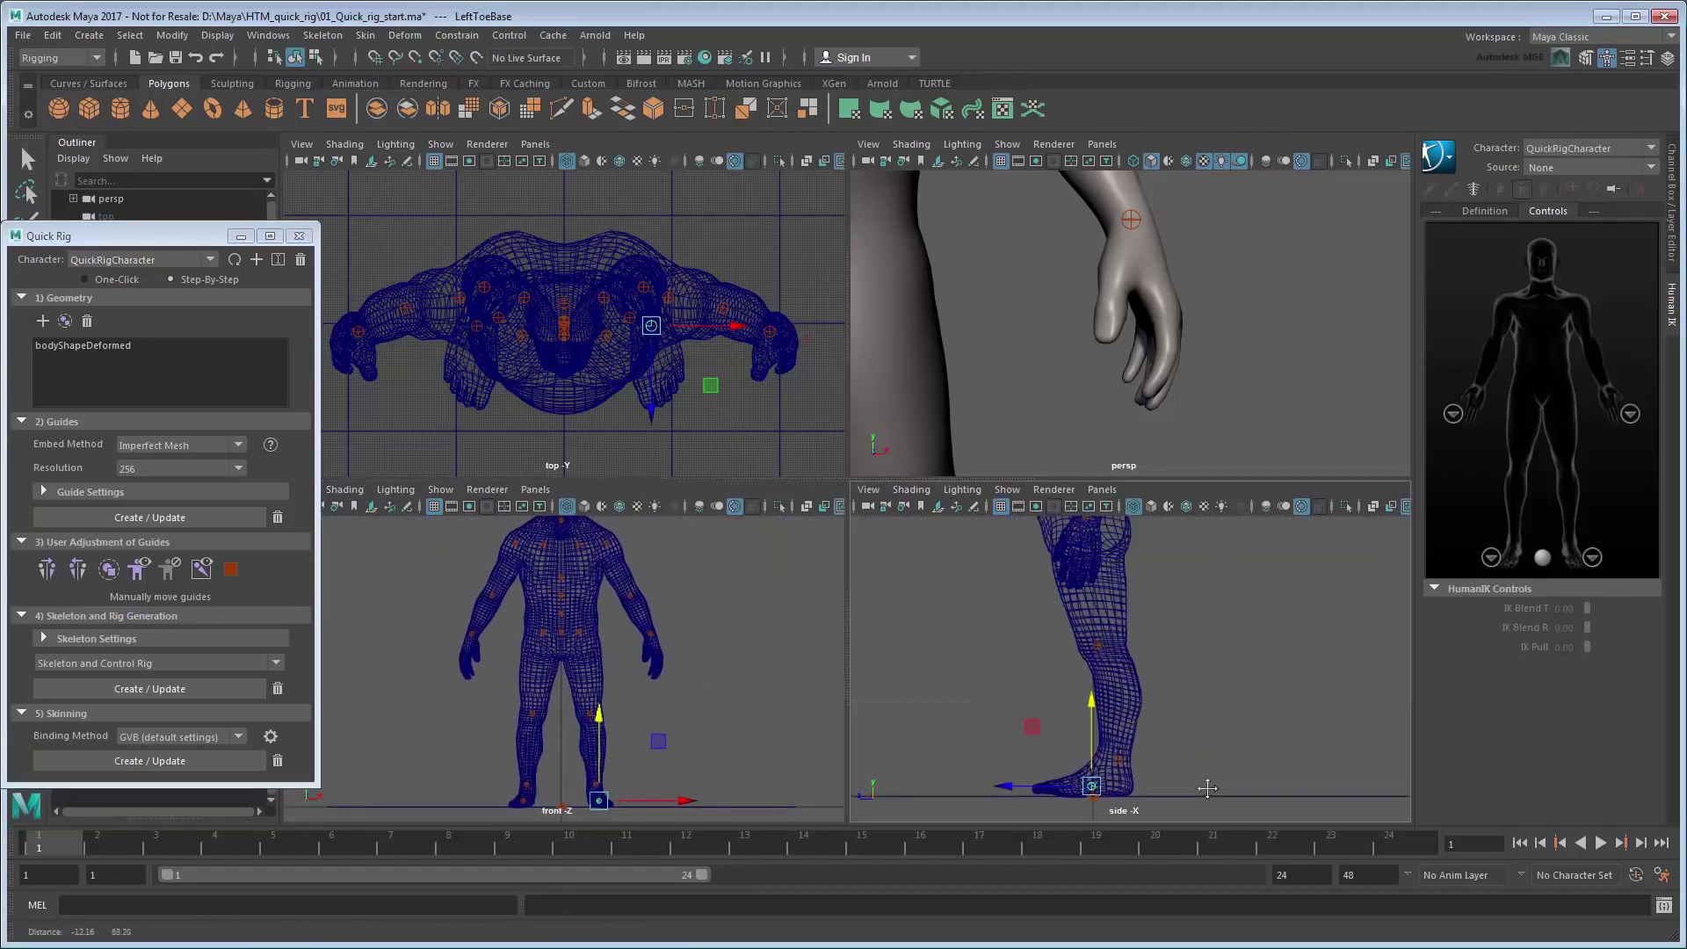
scroll(1193, 742, "down", 3)
scroll(1193, 742, "down", 3)
left_click(1195, 743)
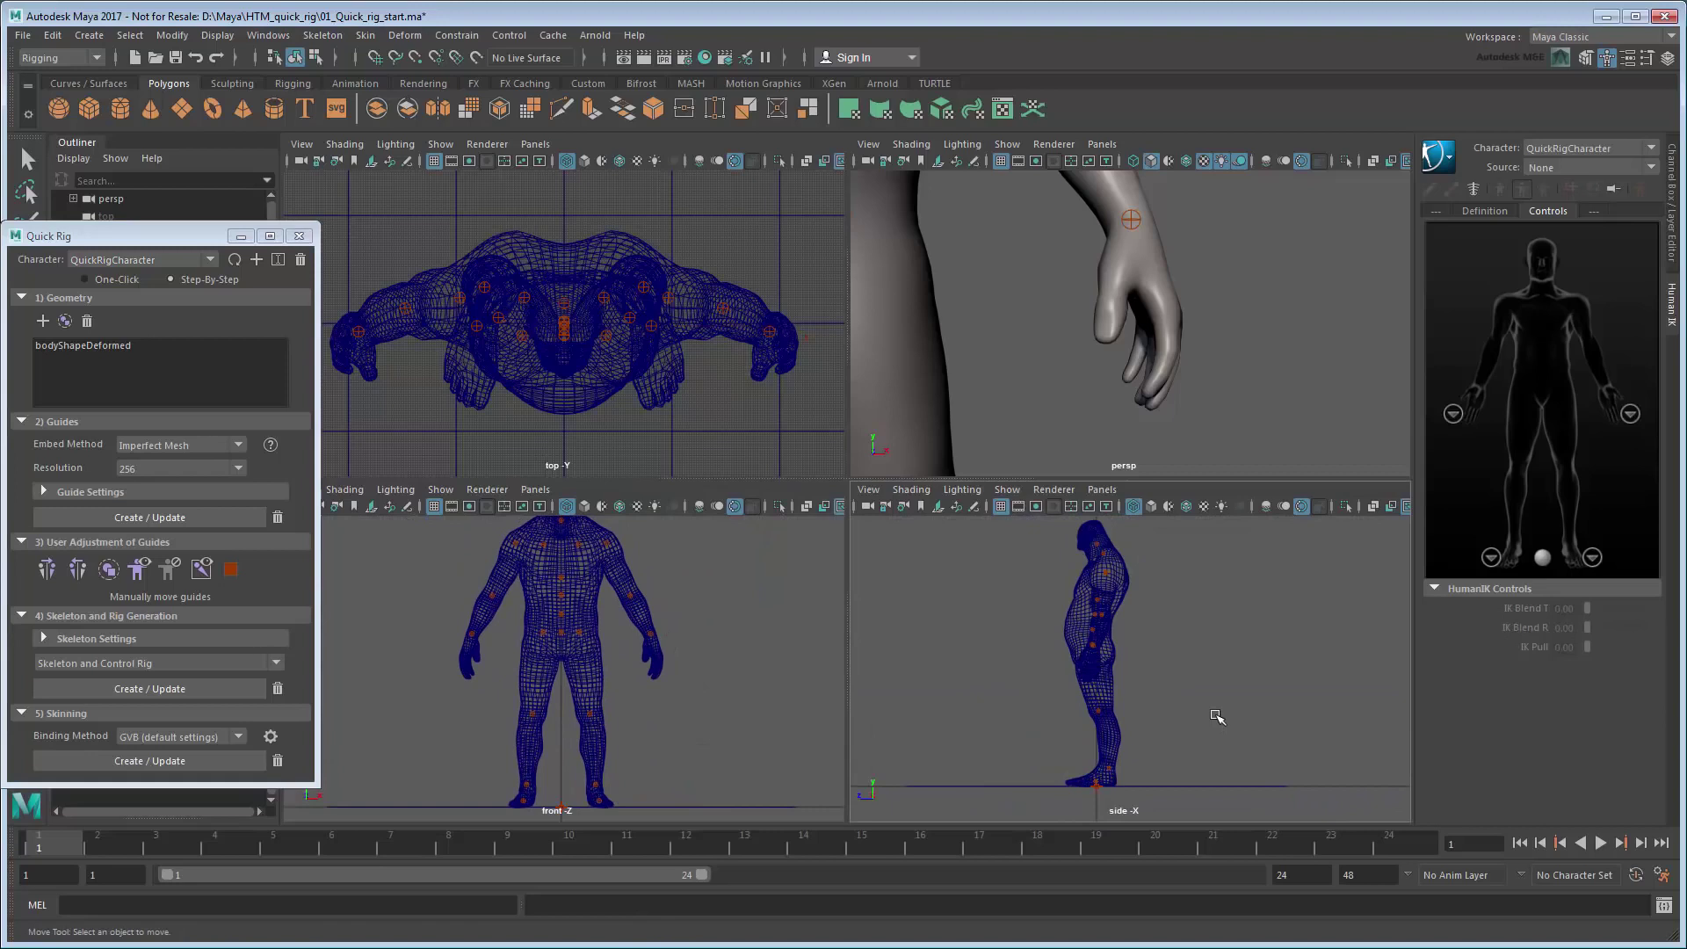
key("space")
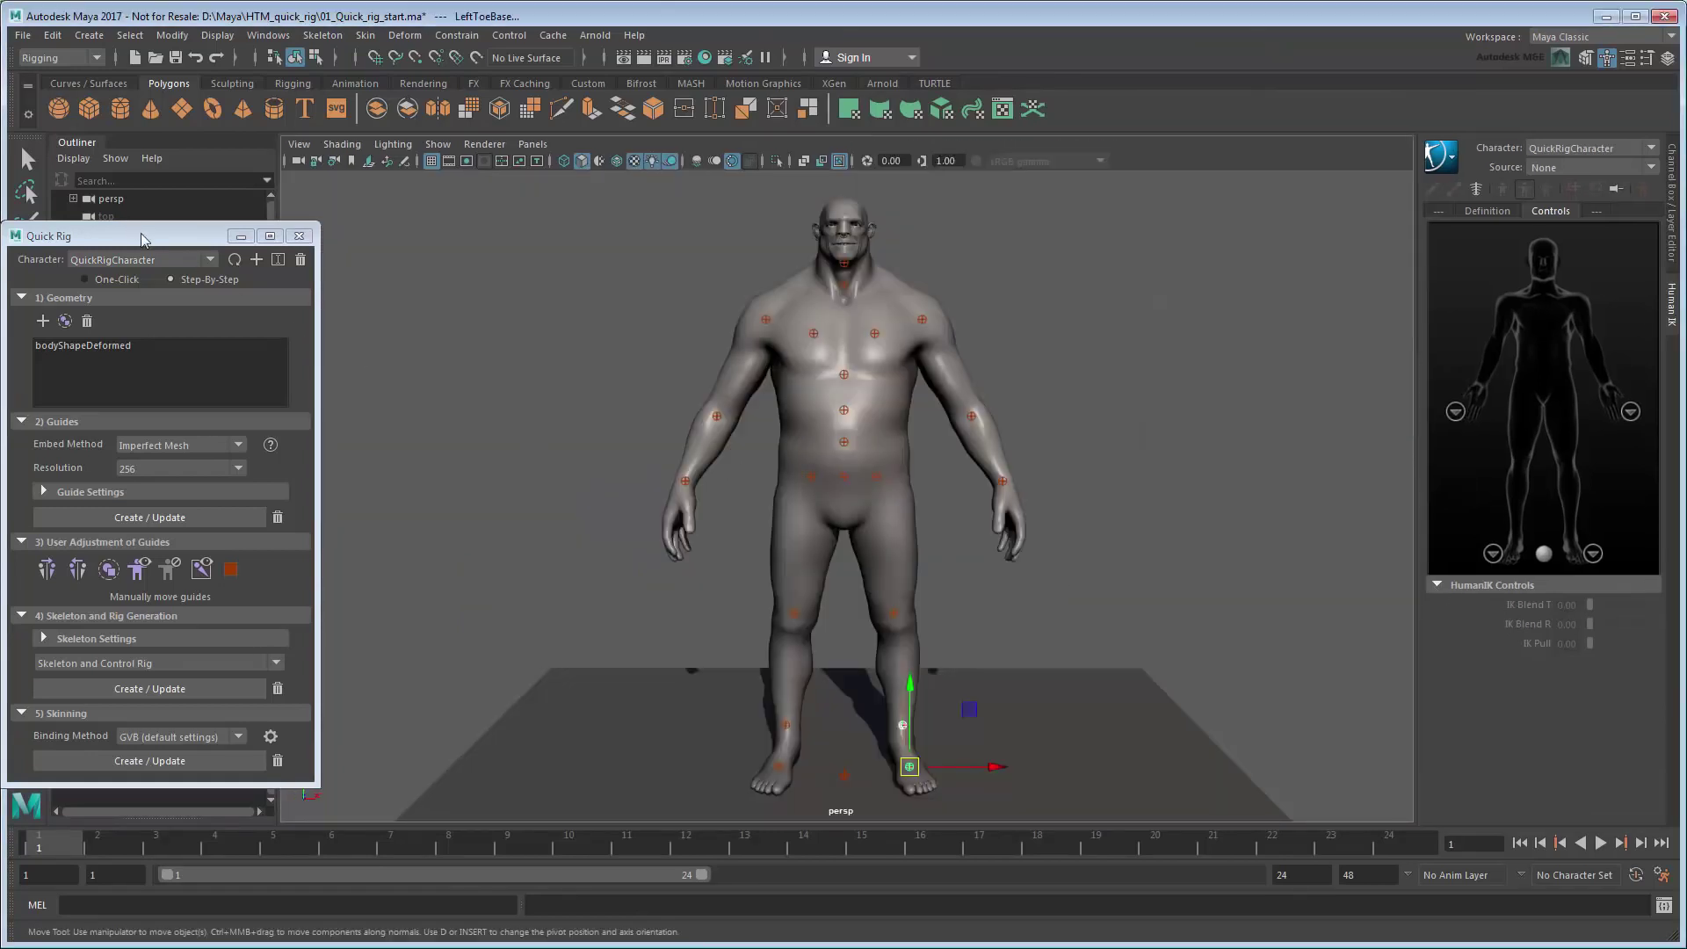
- Create the skeleton and control rig with T-Stance Correction and Mirrored Behavior kept on
left_click_drag(136, 235, 418, 191)
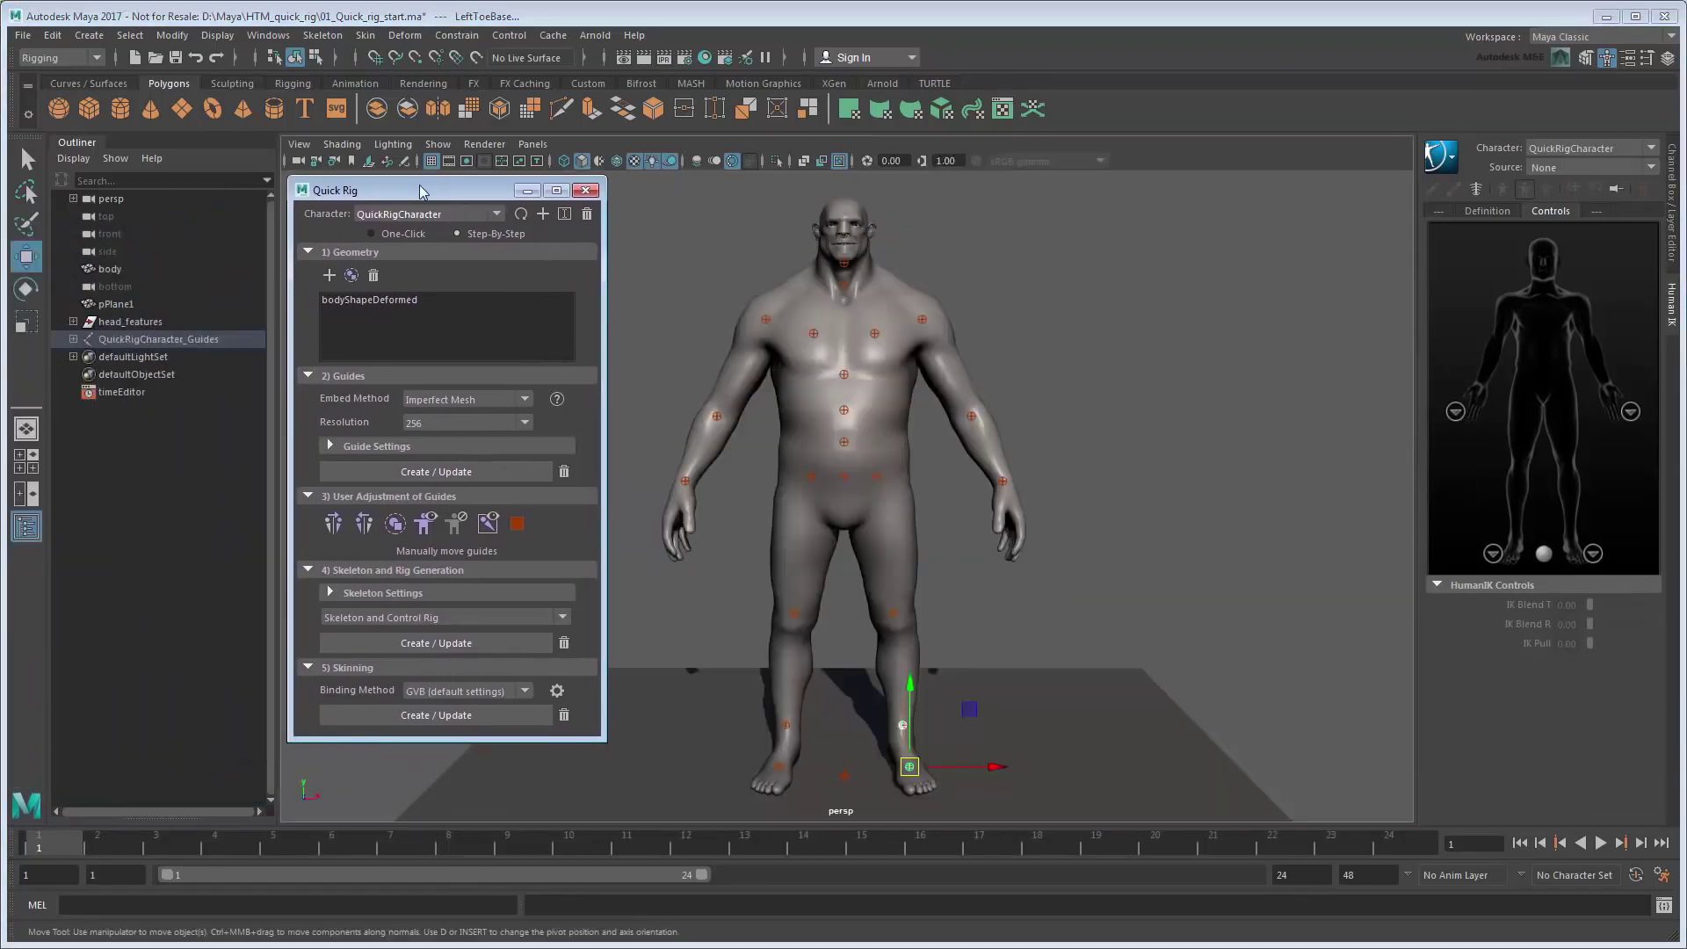
left_click(536, 592)
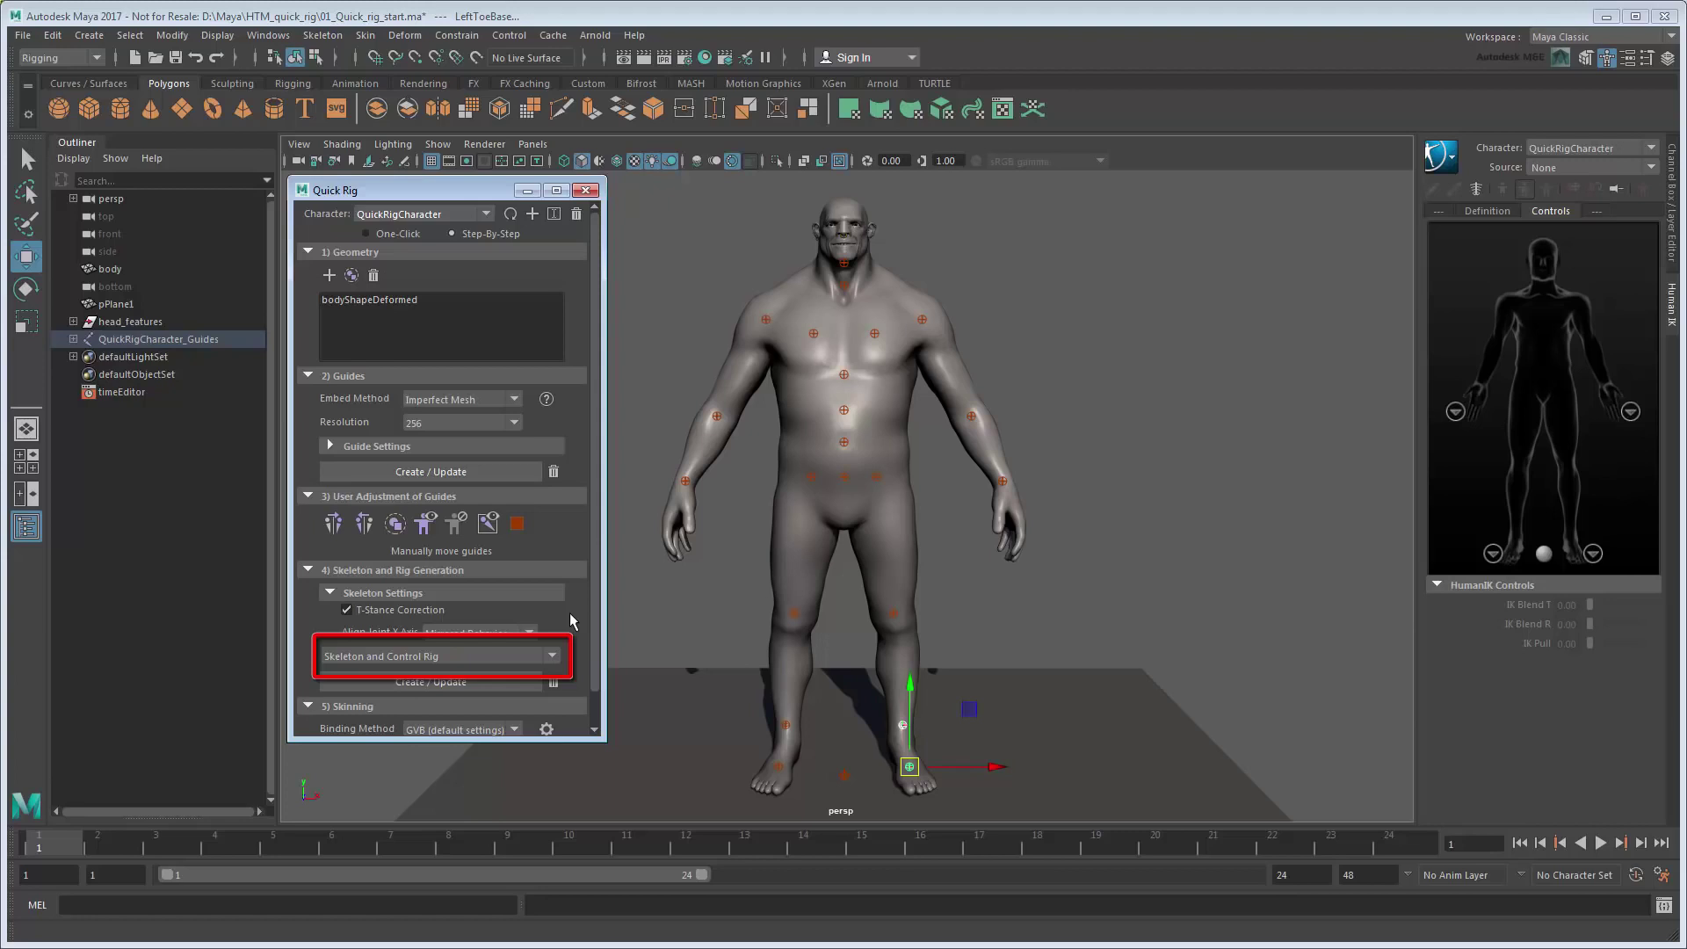
left_click(510, 684)
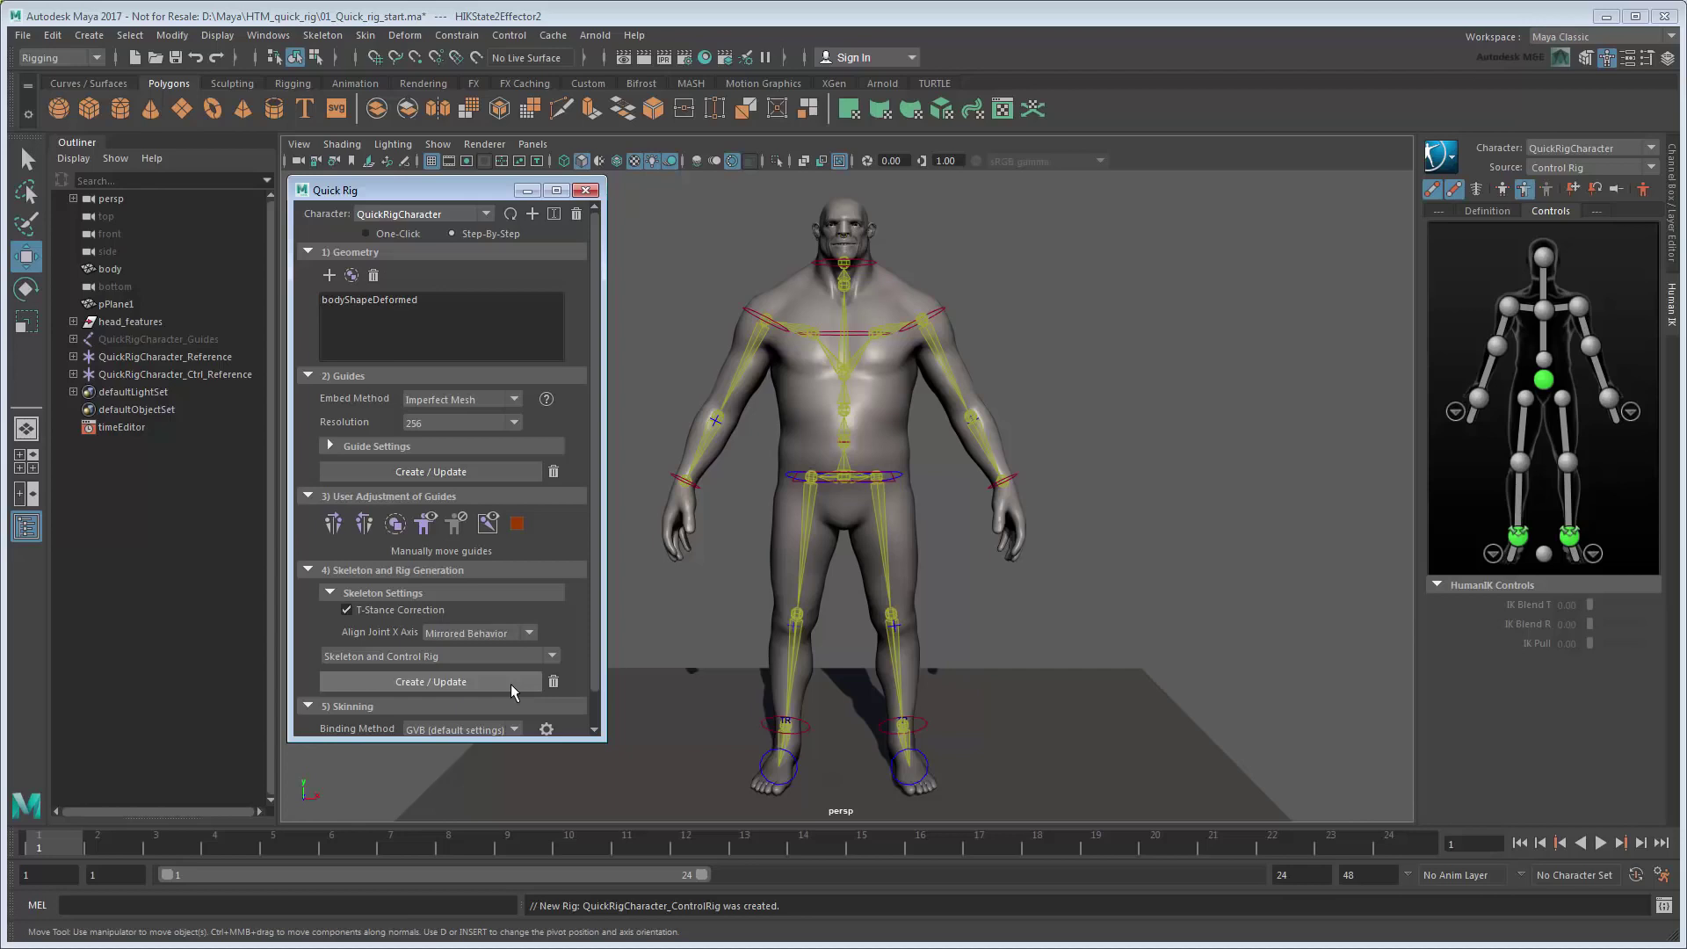
- Bind the body mesh to the new skeleton with Skinning Create / Update
scroll(597, 708, "down", 2)
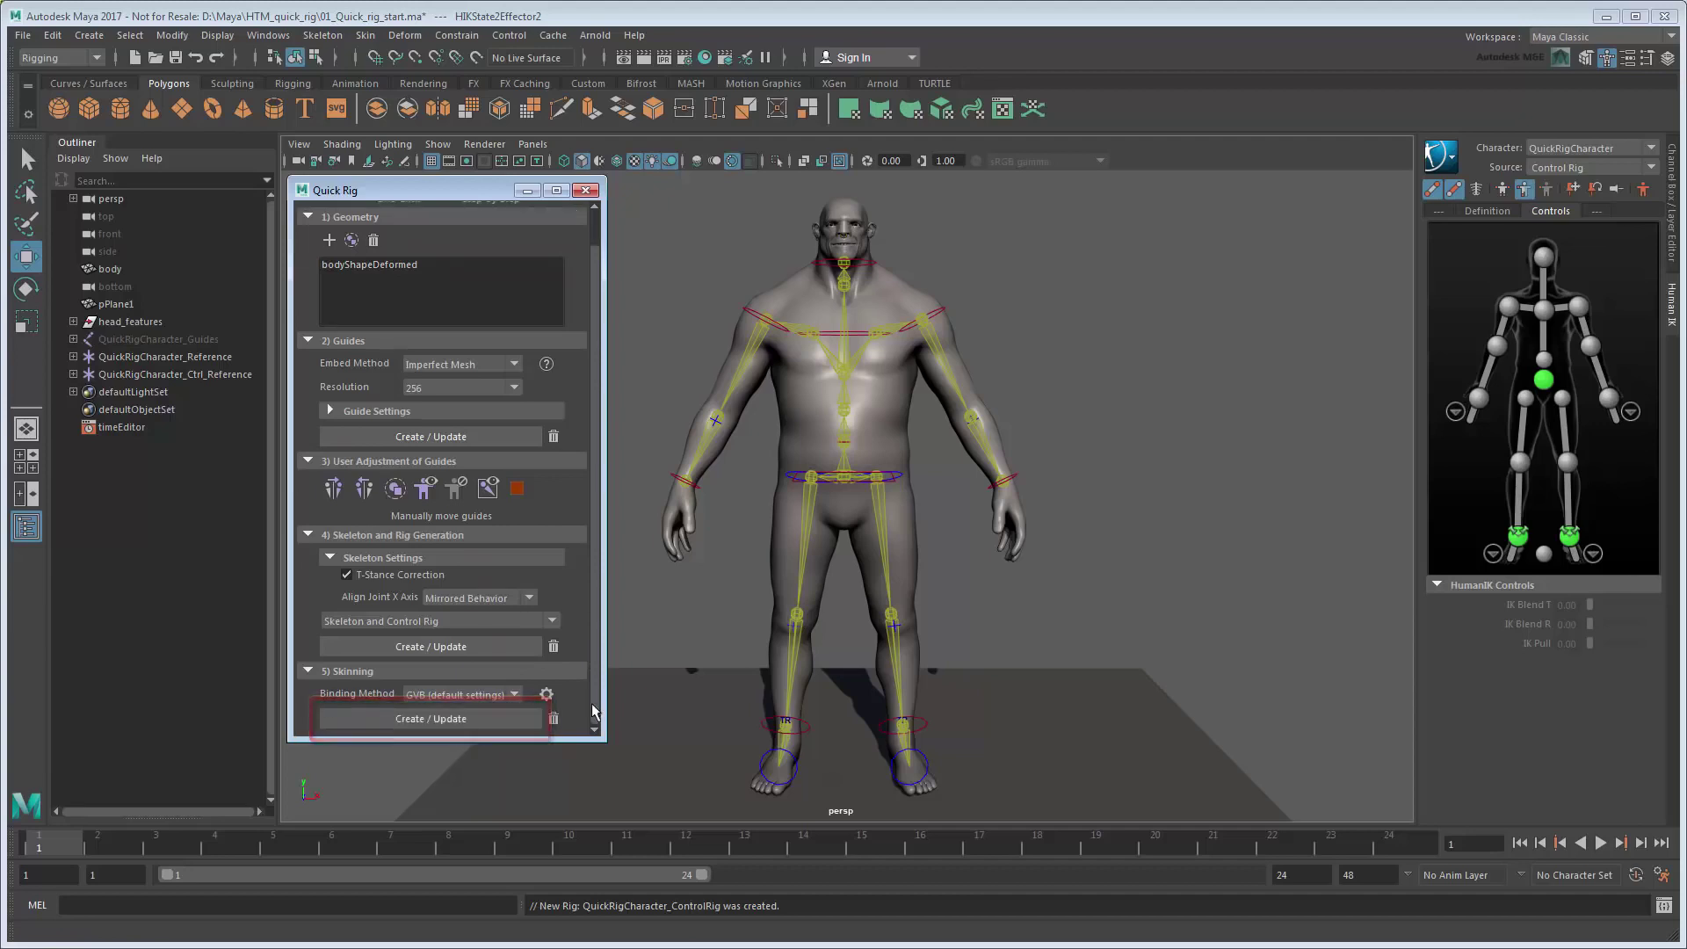
left_click(520, 722)
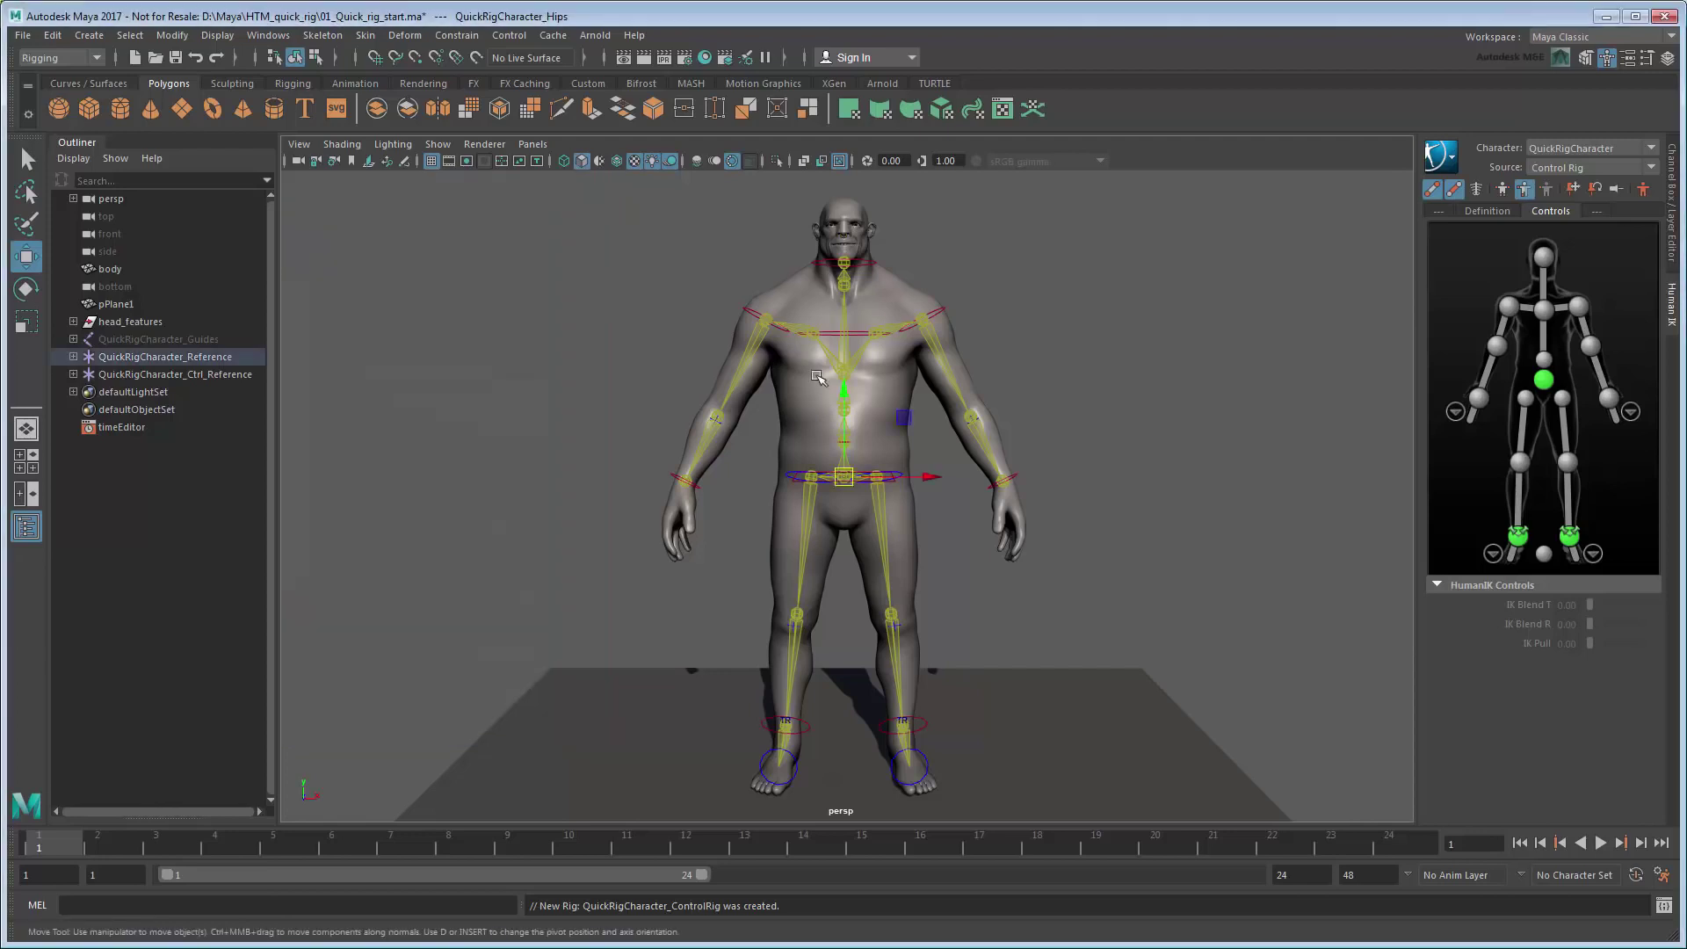
scroll(973, 577, "up", 3)
- Pose the left wrist effector to test the arm deformation, then orbit back to the front
mouse_move(972, 577)
left_mouse_down("alt")
mouse_move(1073, 572)
mouse_move(766, 311)
mouse_move(784, 249)
mouse_move(1088, 505)
mouse_move(1069, 534)
mouse_move(907, 572)
left_mouse_up("alt")
left_click(1042, 576)
key("e")
left_click(1089, 508)
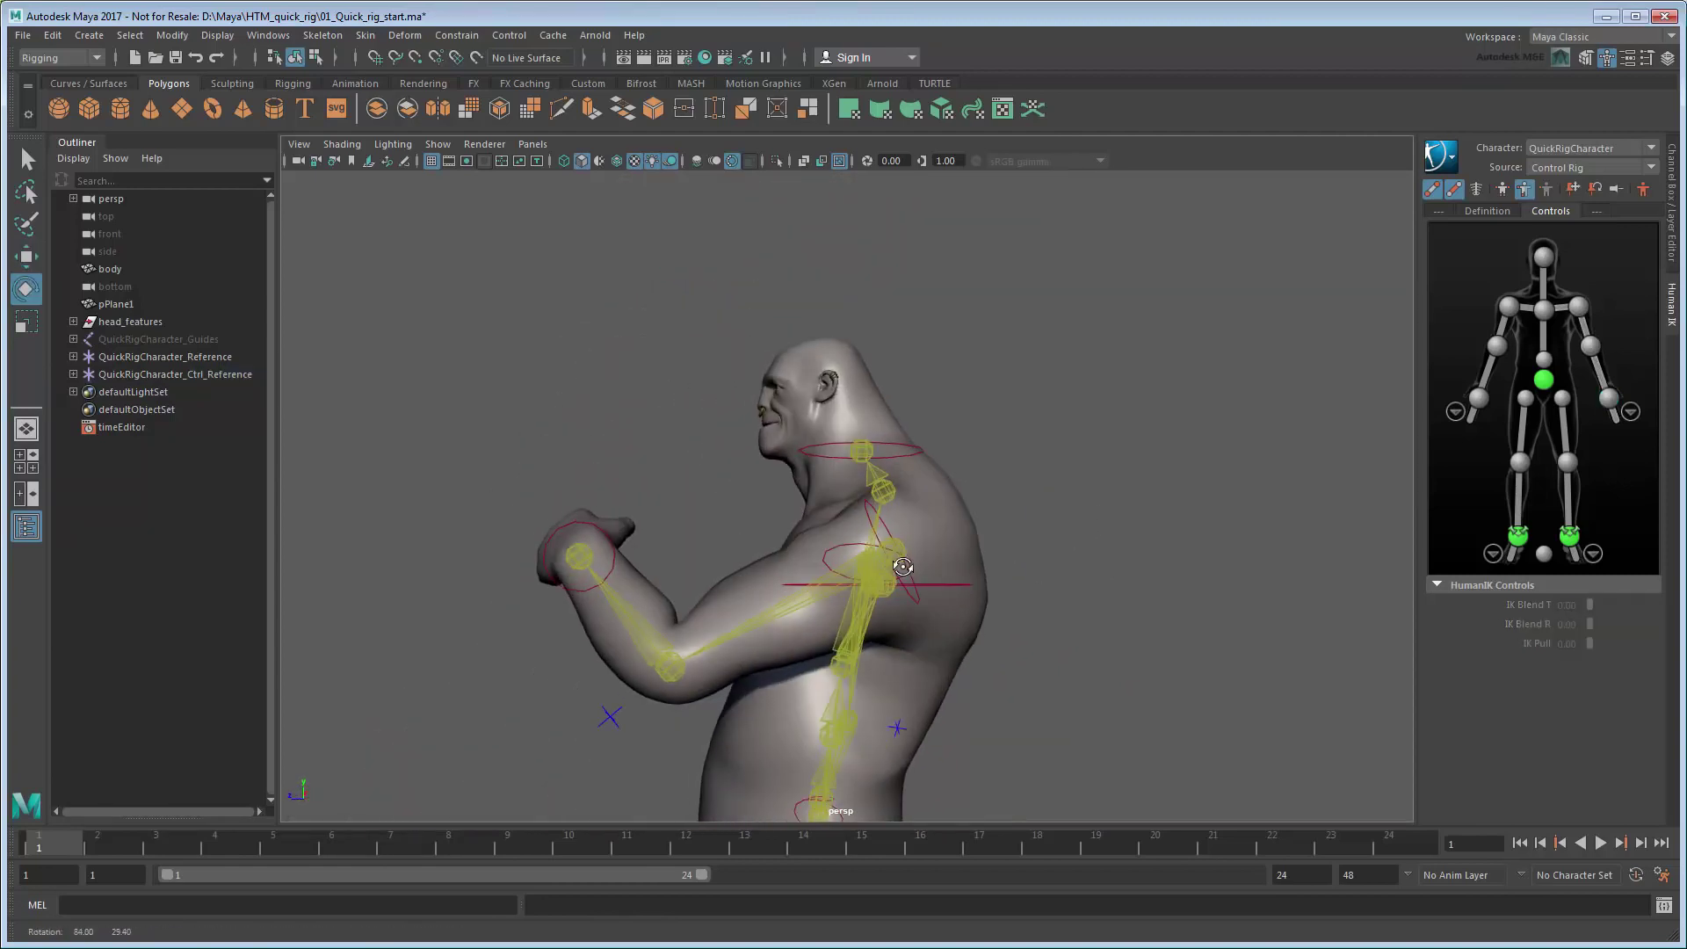
scroll(907, 575, "down", 5)
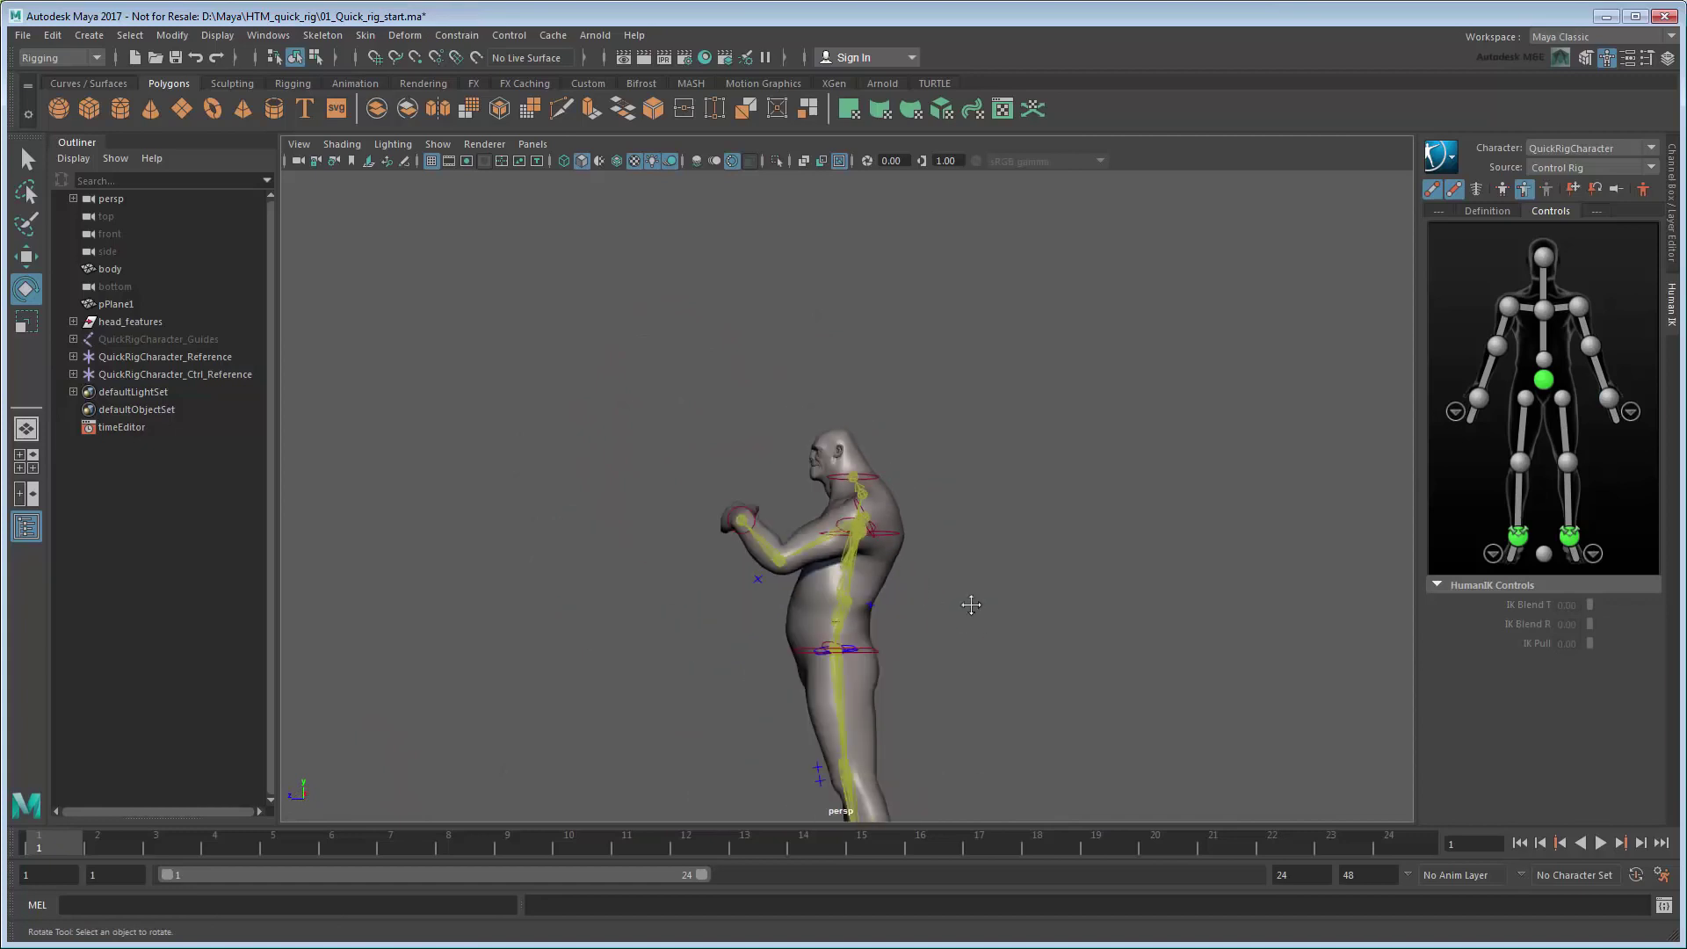
mouse_move(967, 603)
left_mouse_down("alt")
mouse_move(911, 478)
mouse_move(1073, 504)
mouse_move(1043, 485)
left_mouse_up("alt")
- Undo the arm pose, then test-turn the head effector and undo that too
key("ctrl+z")
key("q")
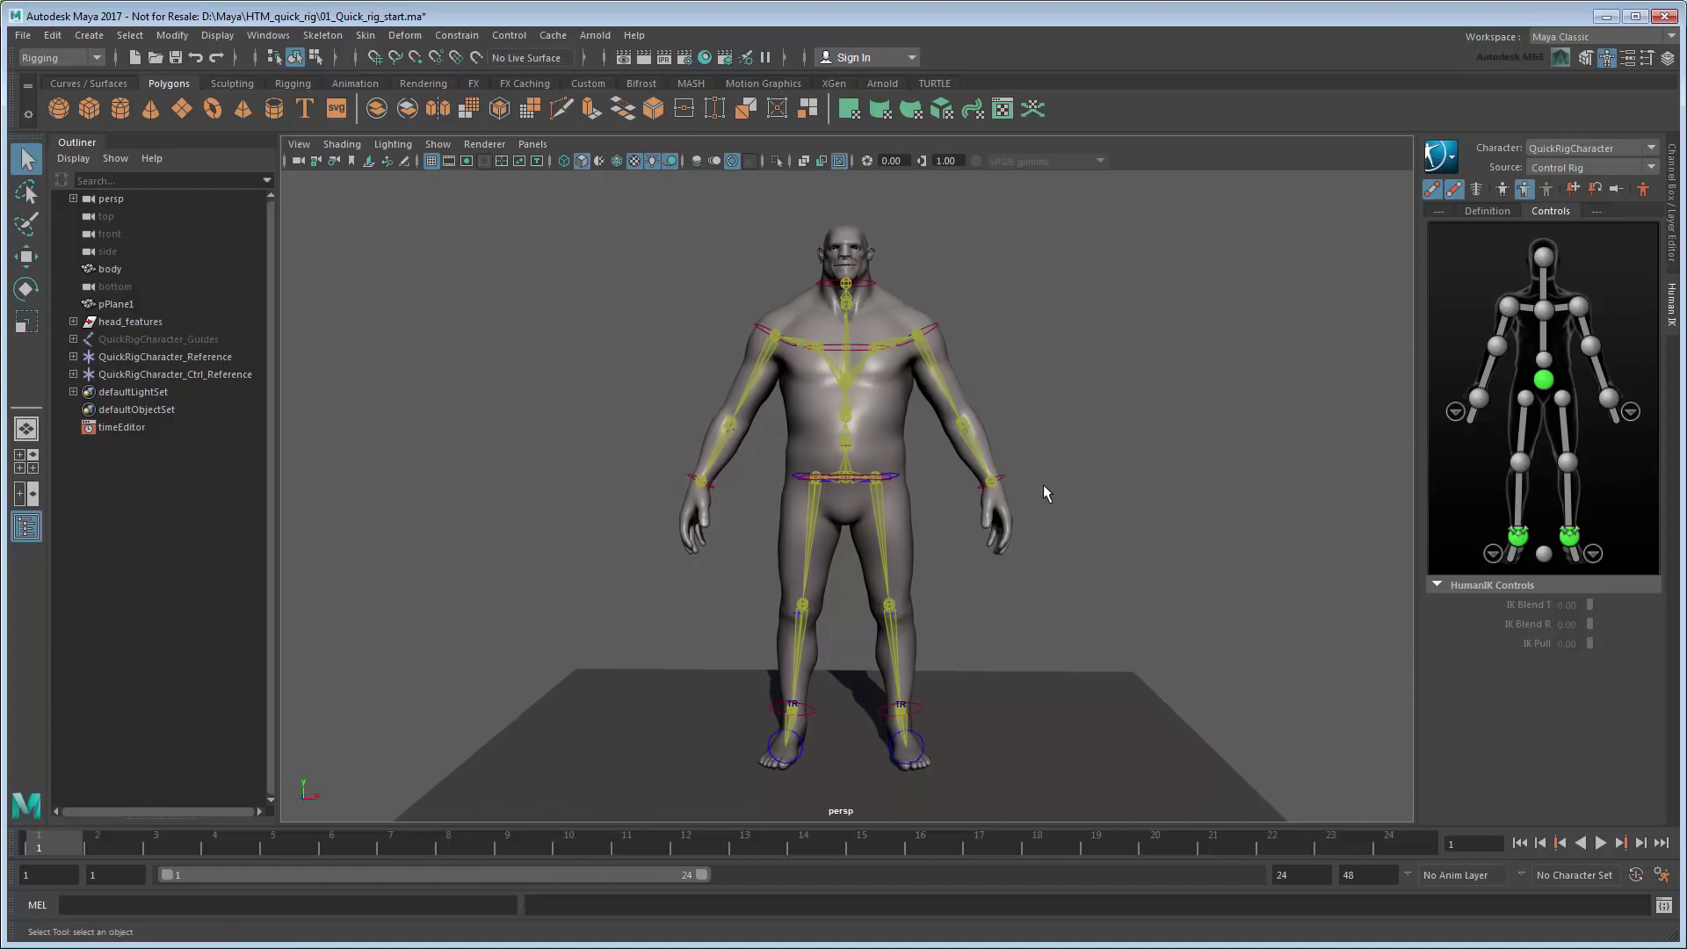
scroll(1042, 483, "up", 5)
middle_click_drag(1019, 352, 1028, 618, "alt")
scroll(1026, 618, "up", 3)
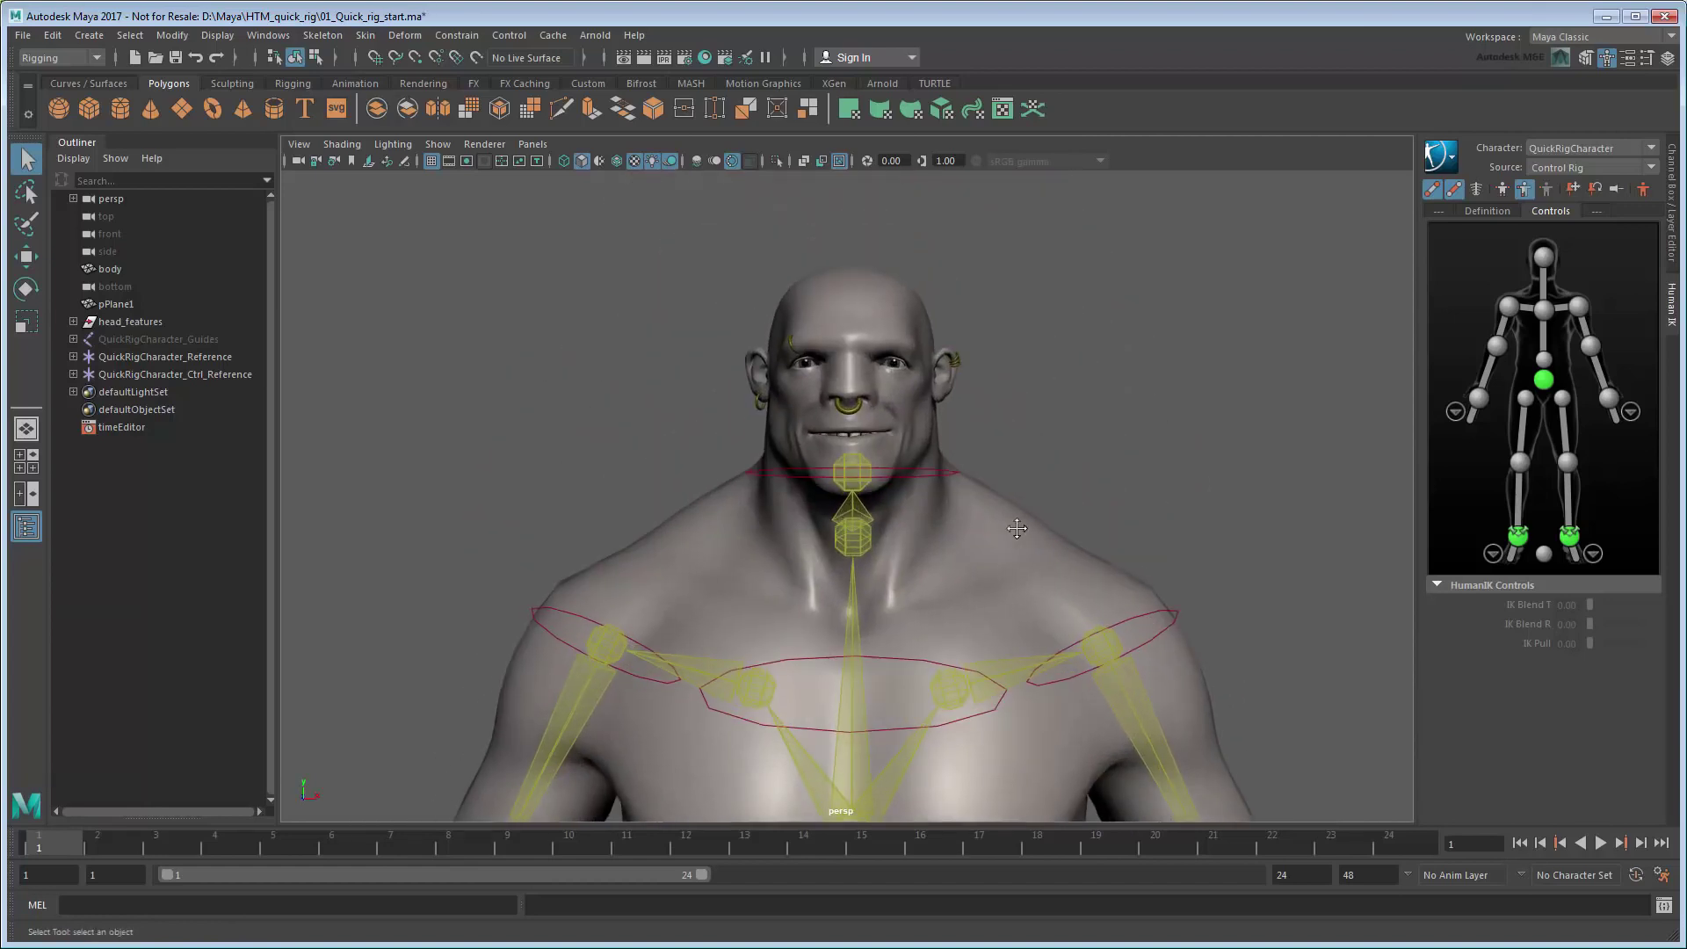
scroll(1026, 618, "up", 2)
left_click(981, 509)
key("e")
mouse_move(931, 508)
left_mouse_down()
mouse_move(896, 505)
mouse_move(920, 507)
left_mouse_up()
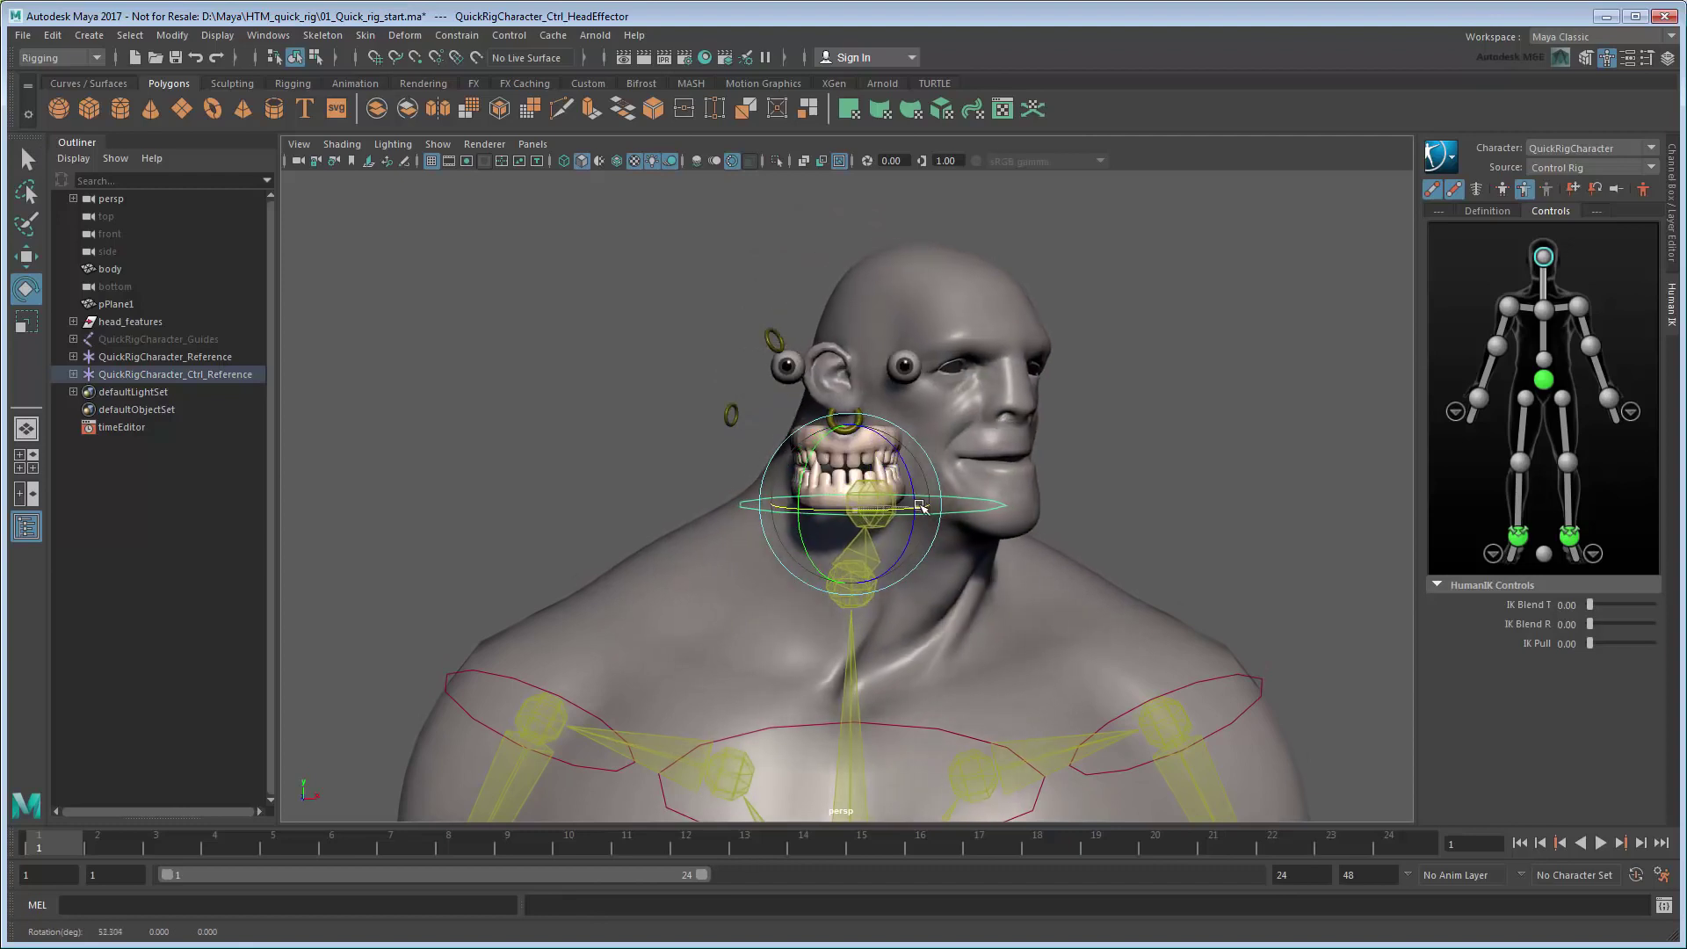
key("ctrl+z")
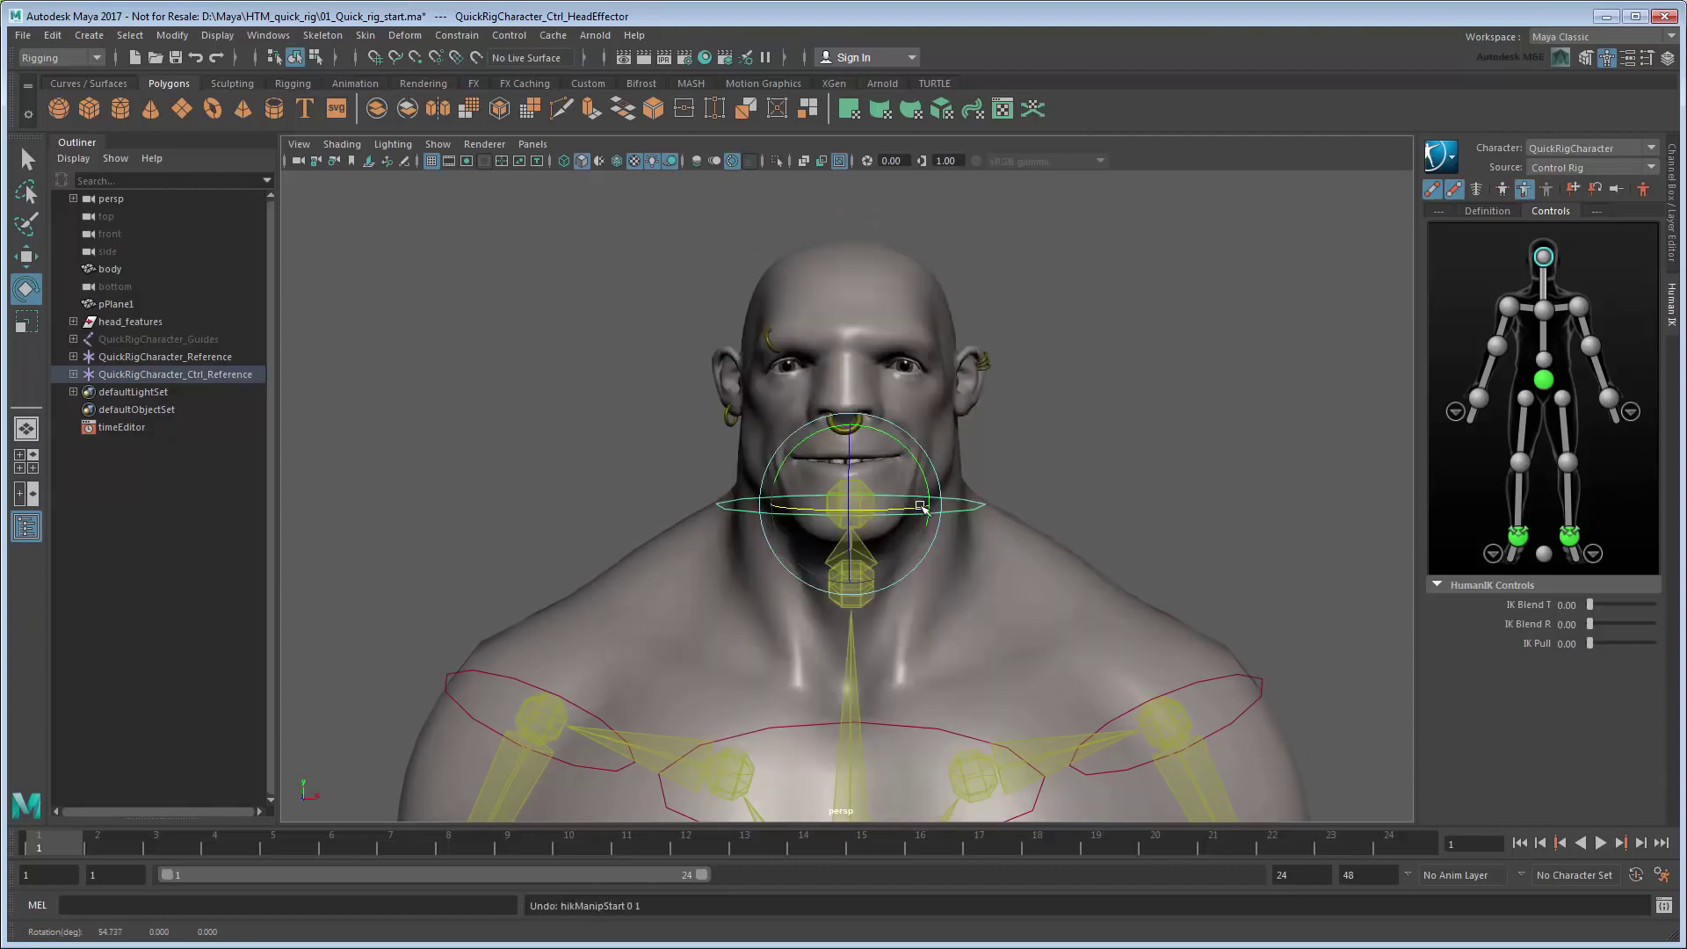
key("q")
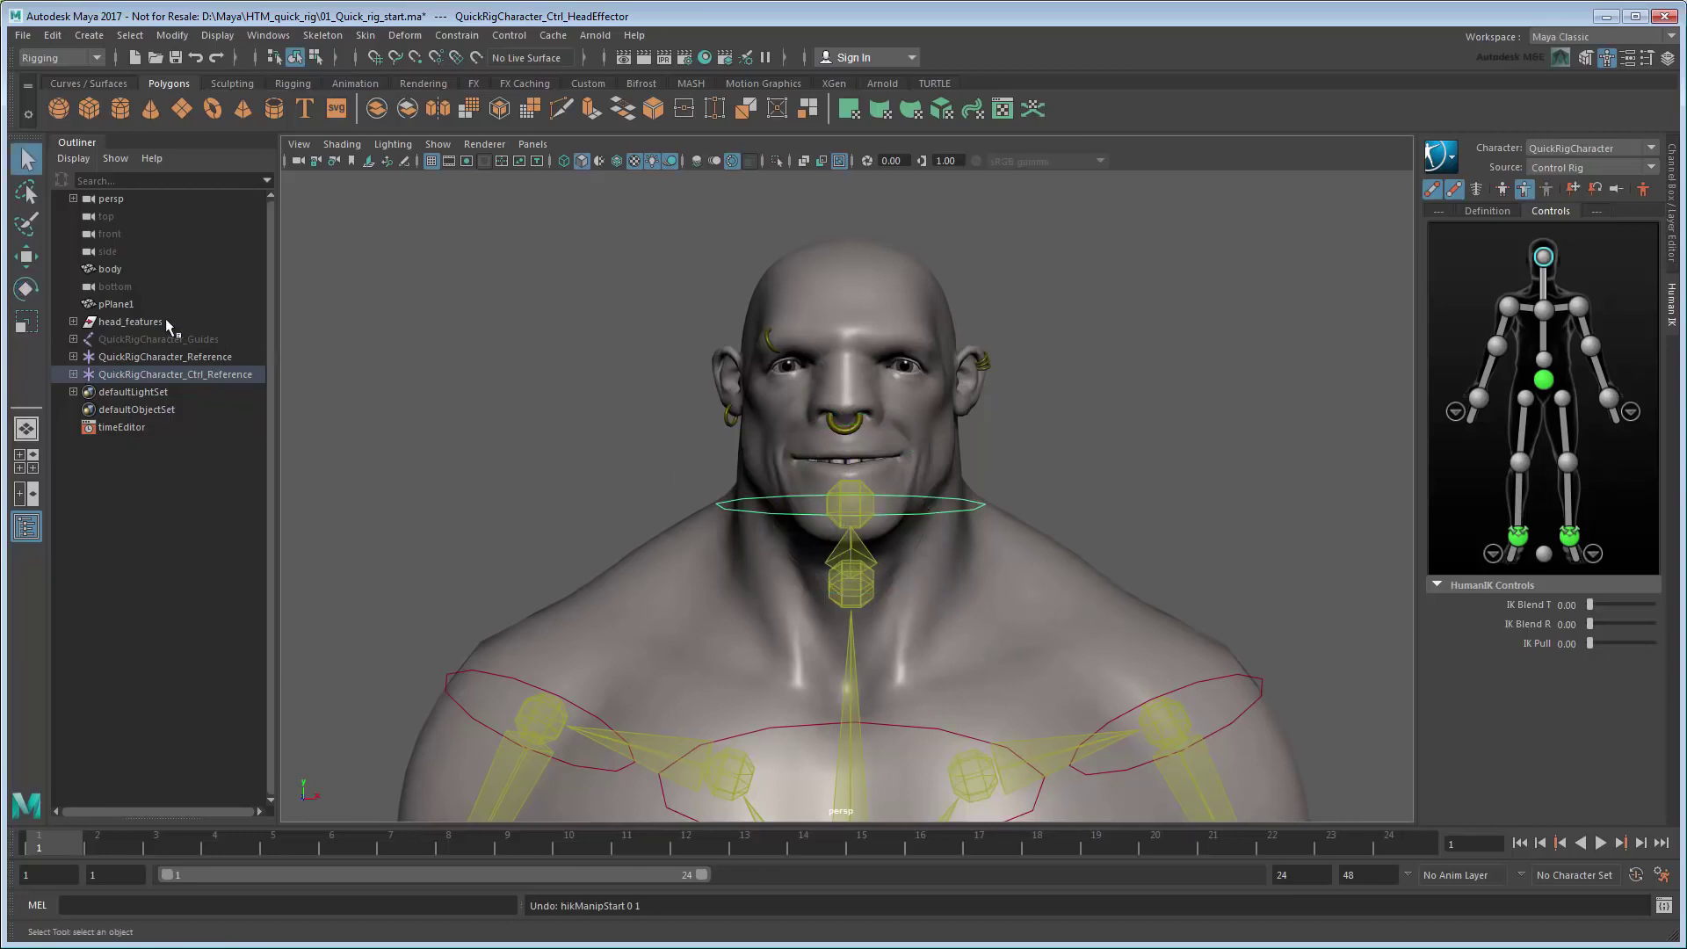
- Select head_features and enter pivot editing with Insert, framing the head from the side
left_click(165, 323)
scroll(1073, 606, "down", 5)
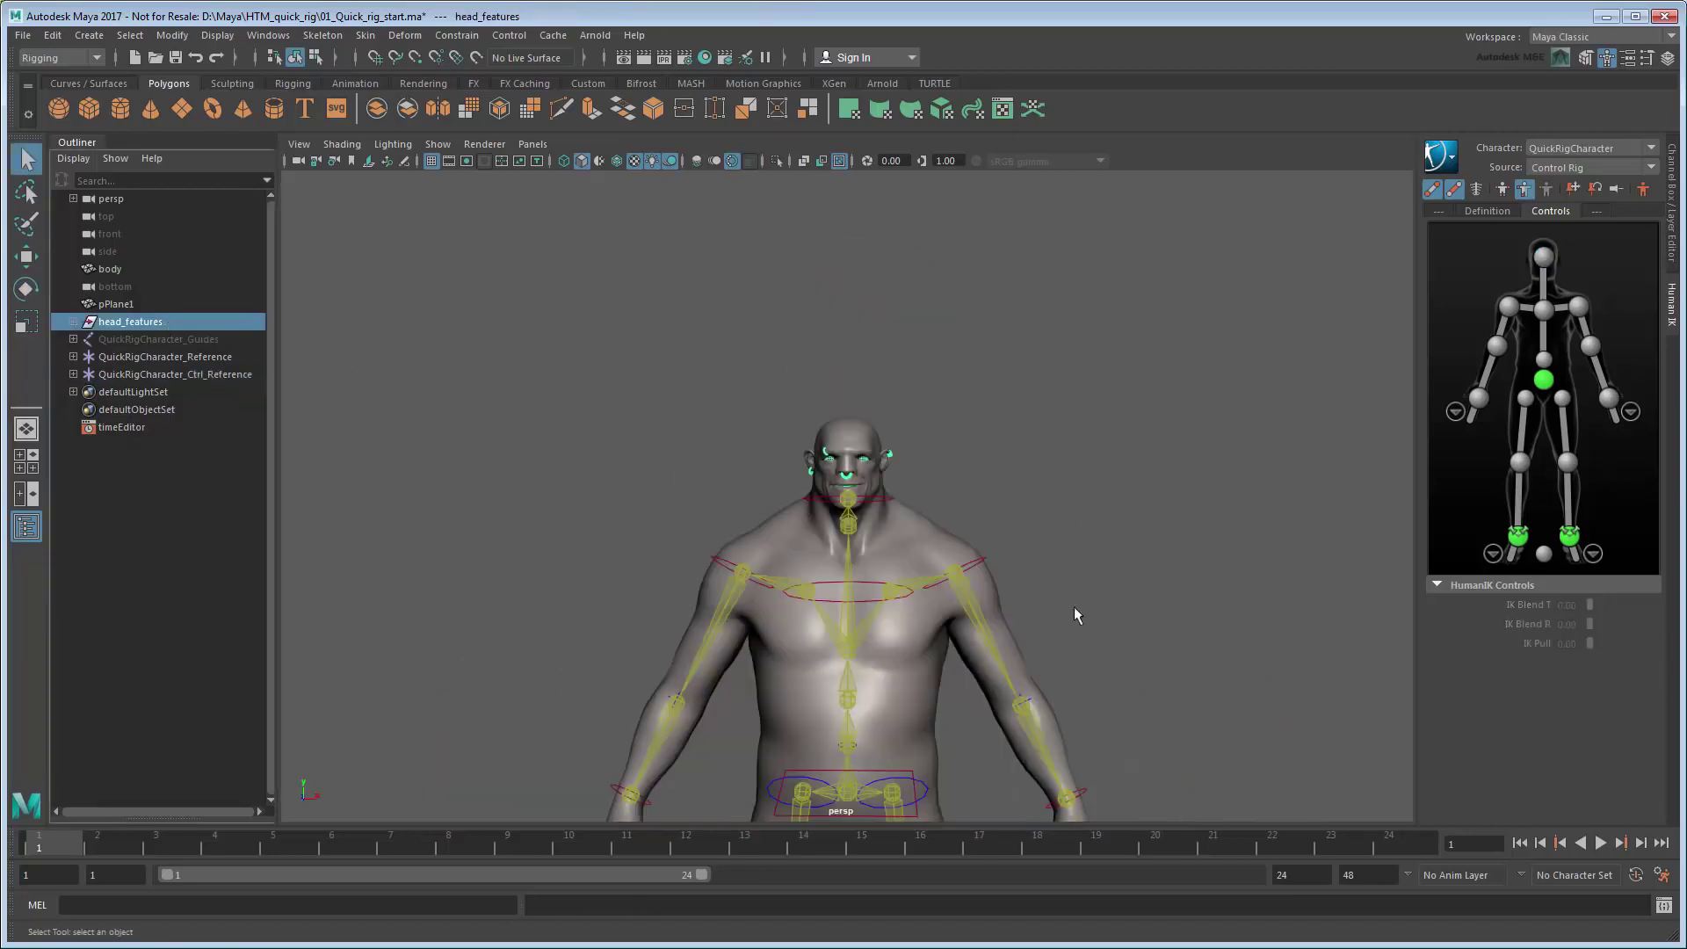
middle_click_drag(1073, 606, 994, 405, "alt")
key("Insert")
key("Insert")
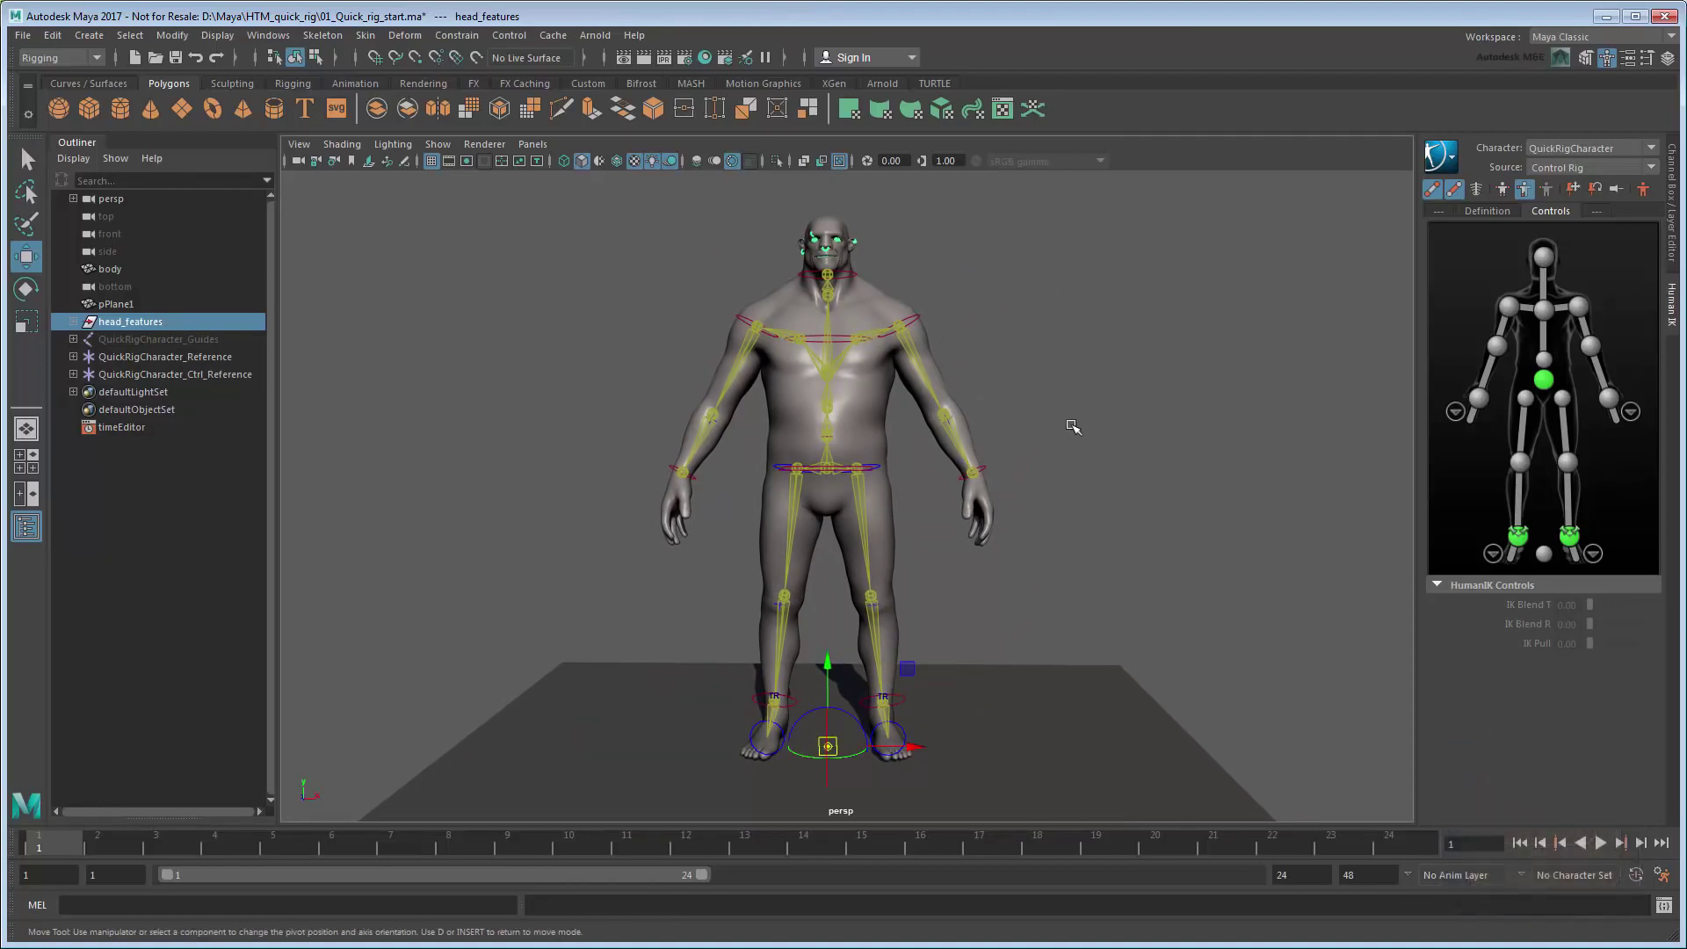
scroll(976, 270, "up", 5)
middle_click_drag(977, 269, 1008, 478, "alt")
left_click_drag(1009, 478, 1046, 606, "alt")
scroll(1051, 606, "up", 3)
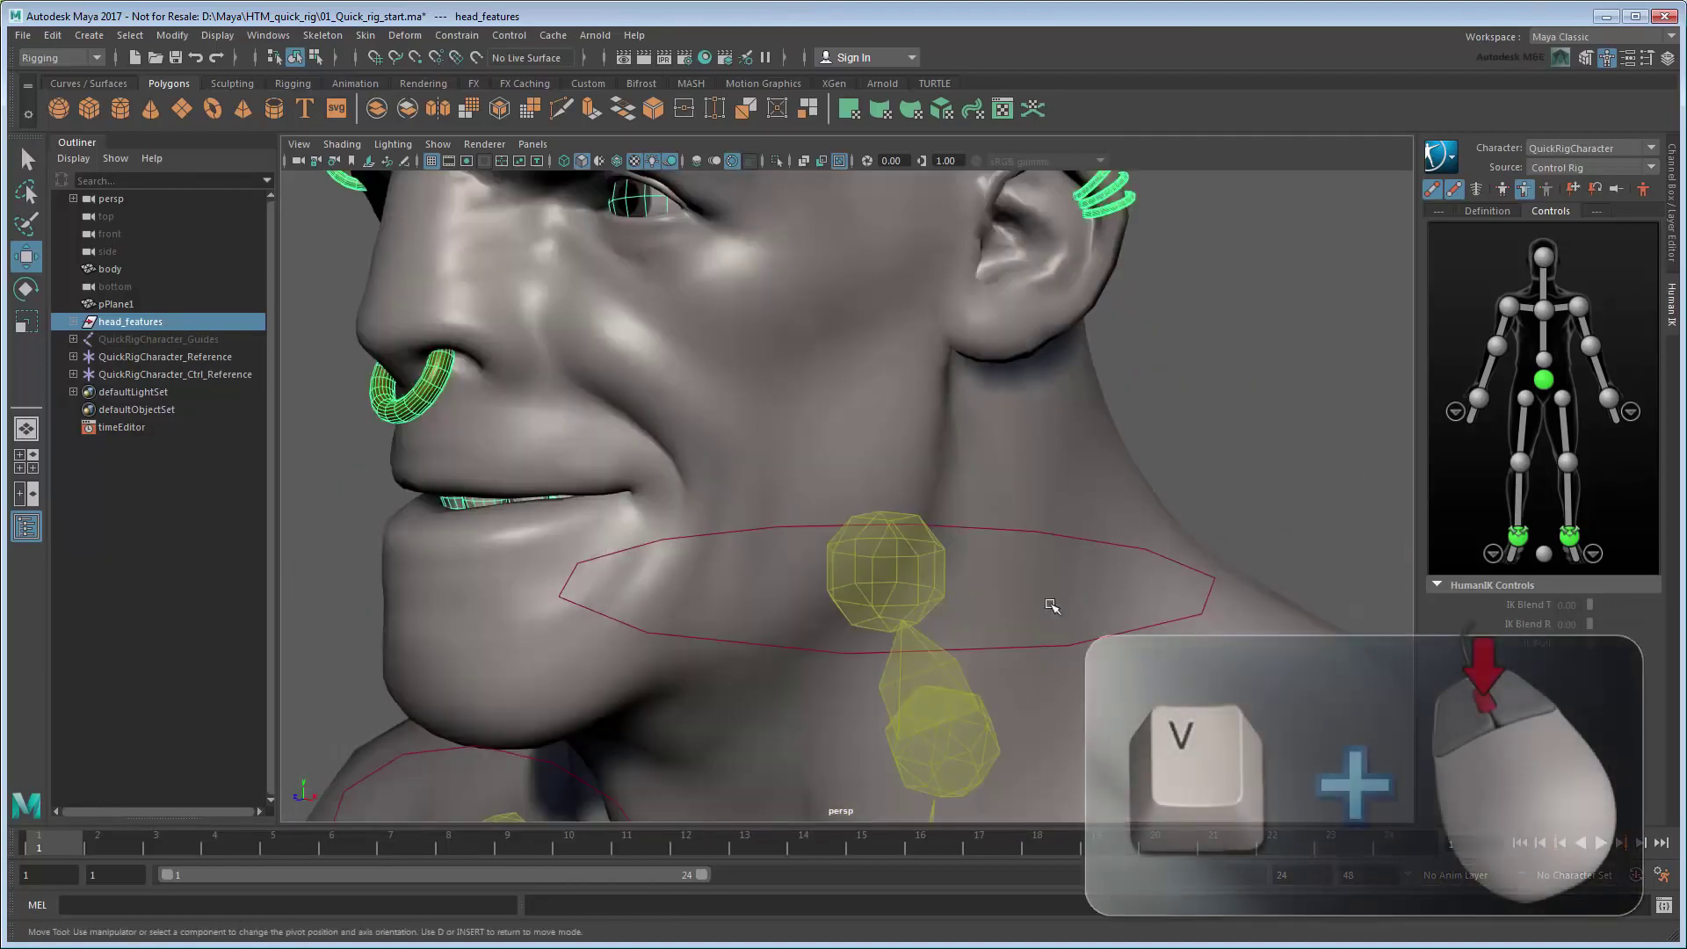
- Snap the head_features pivot onto the neck joint and exit pivot editing
key("v")
middle_click_drag(1032, 603, 894, 574)
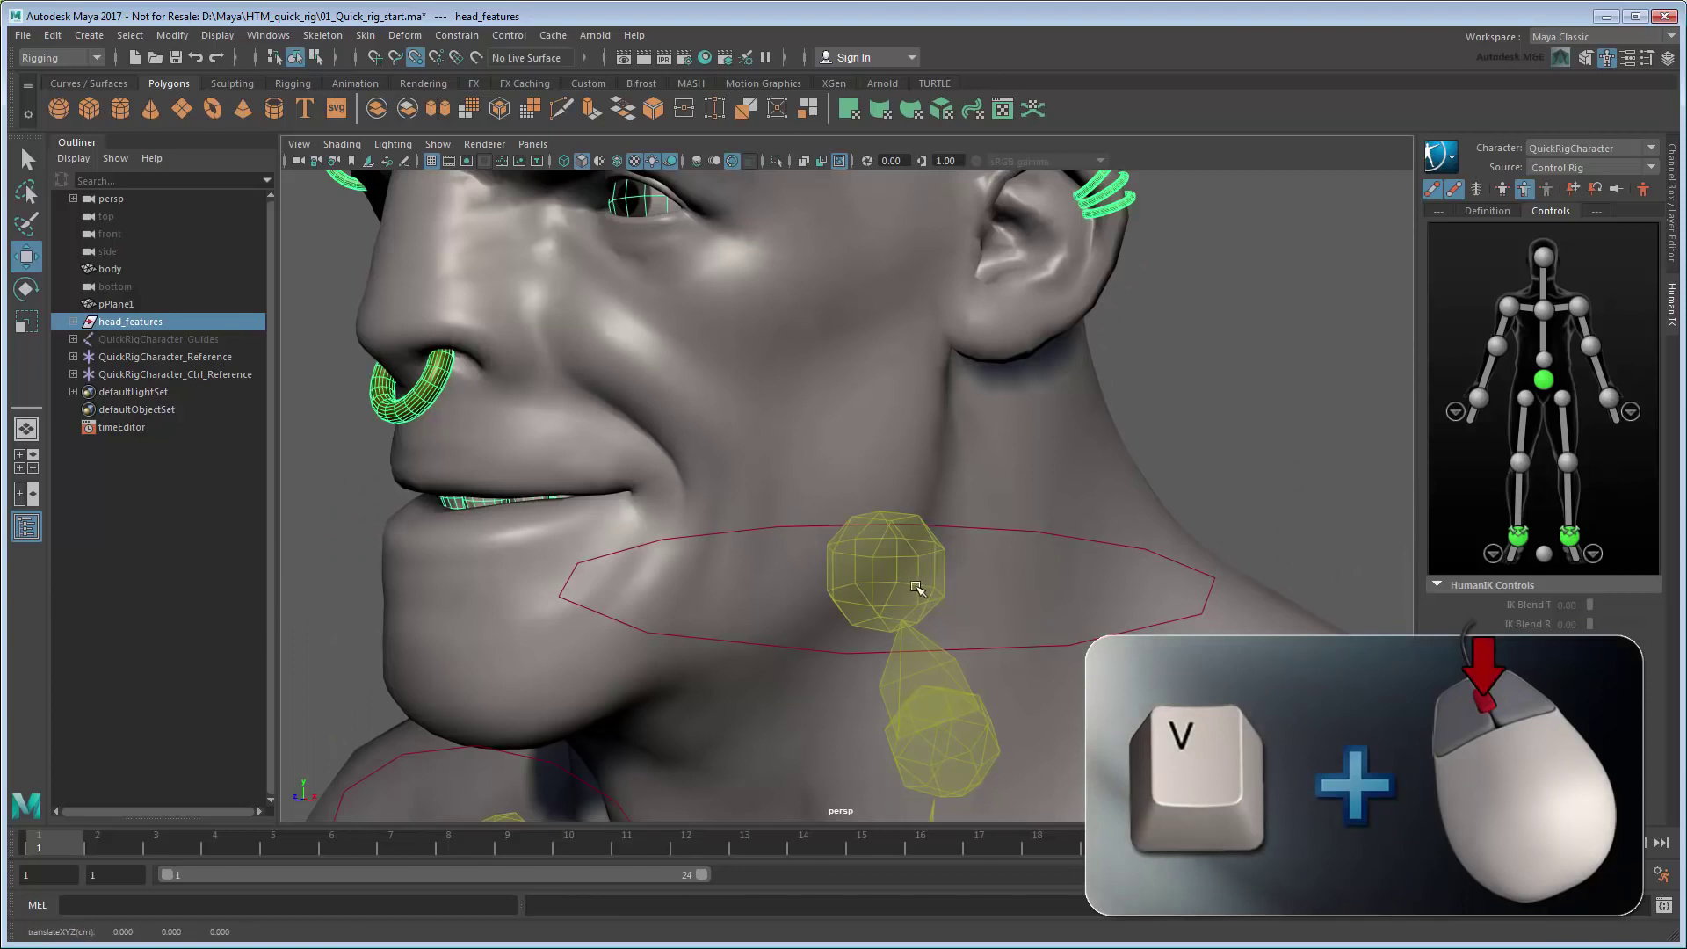
key("Insert")
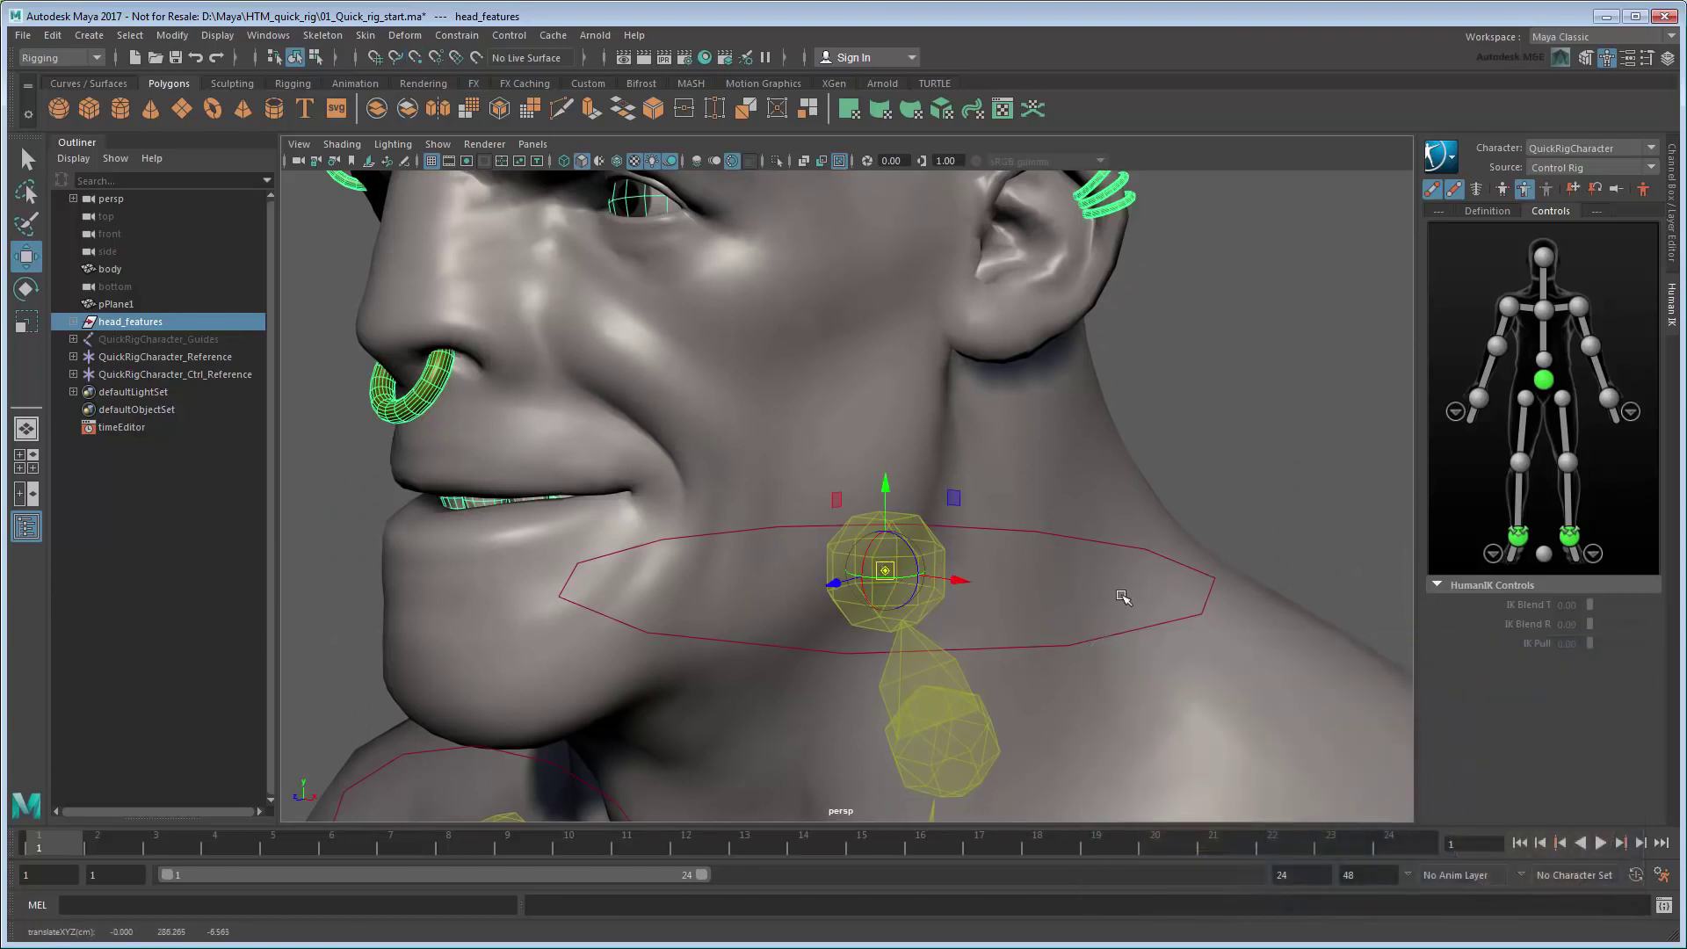
key("Insert")
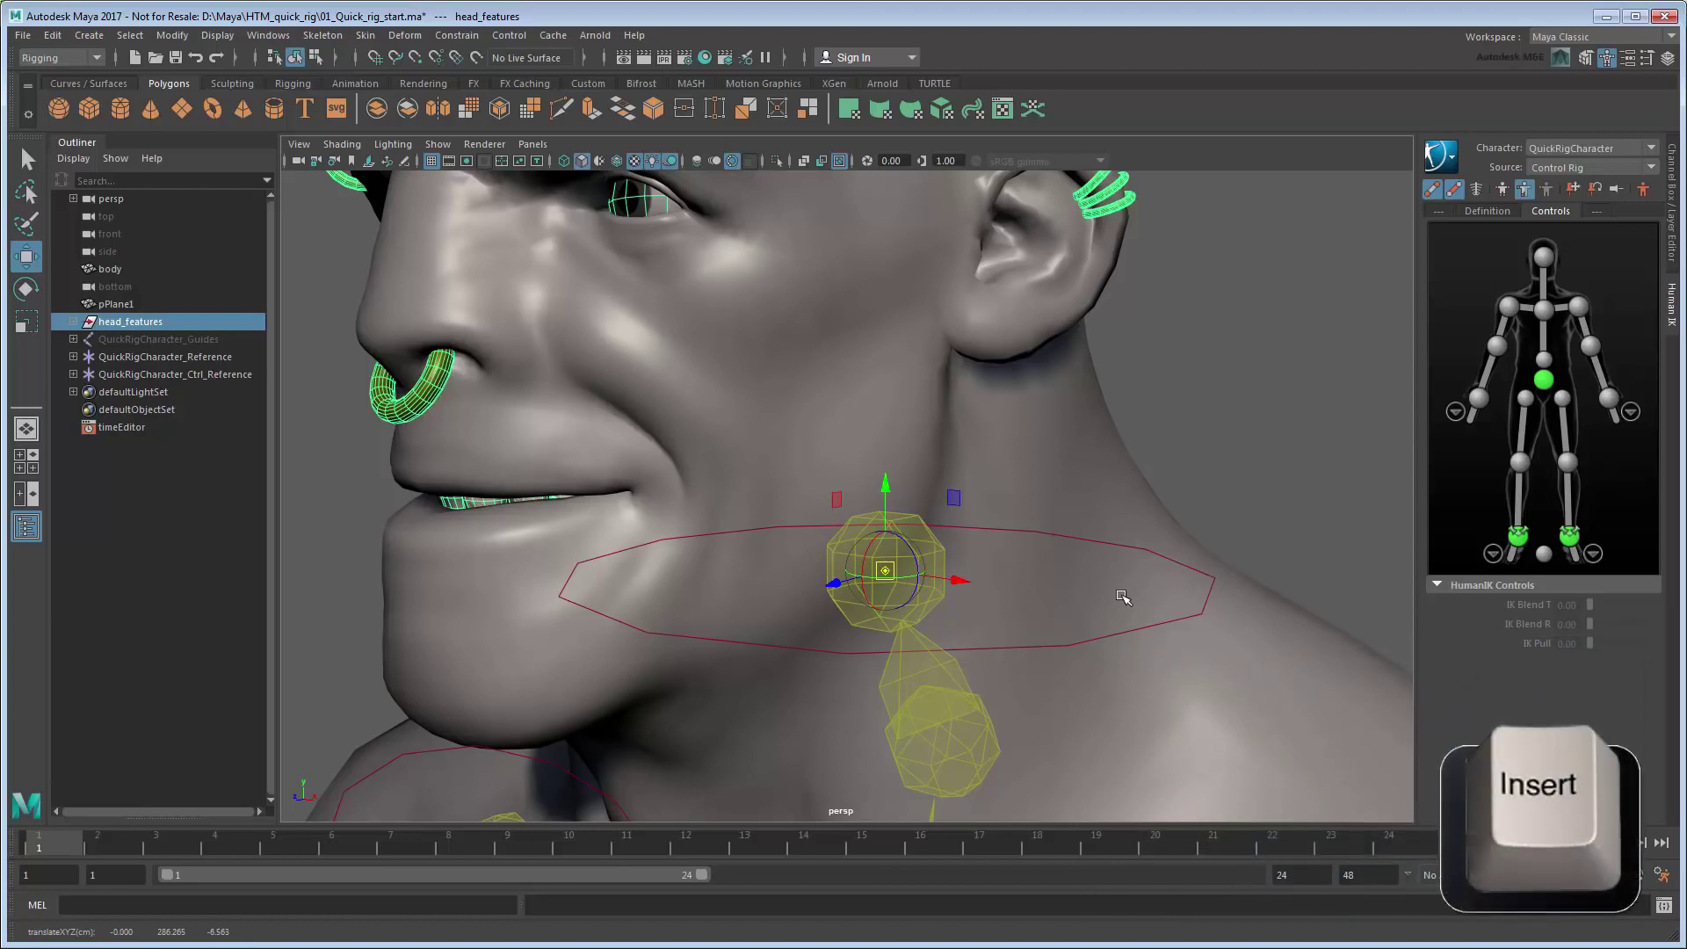
key("Insert")
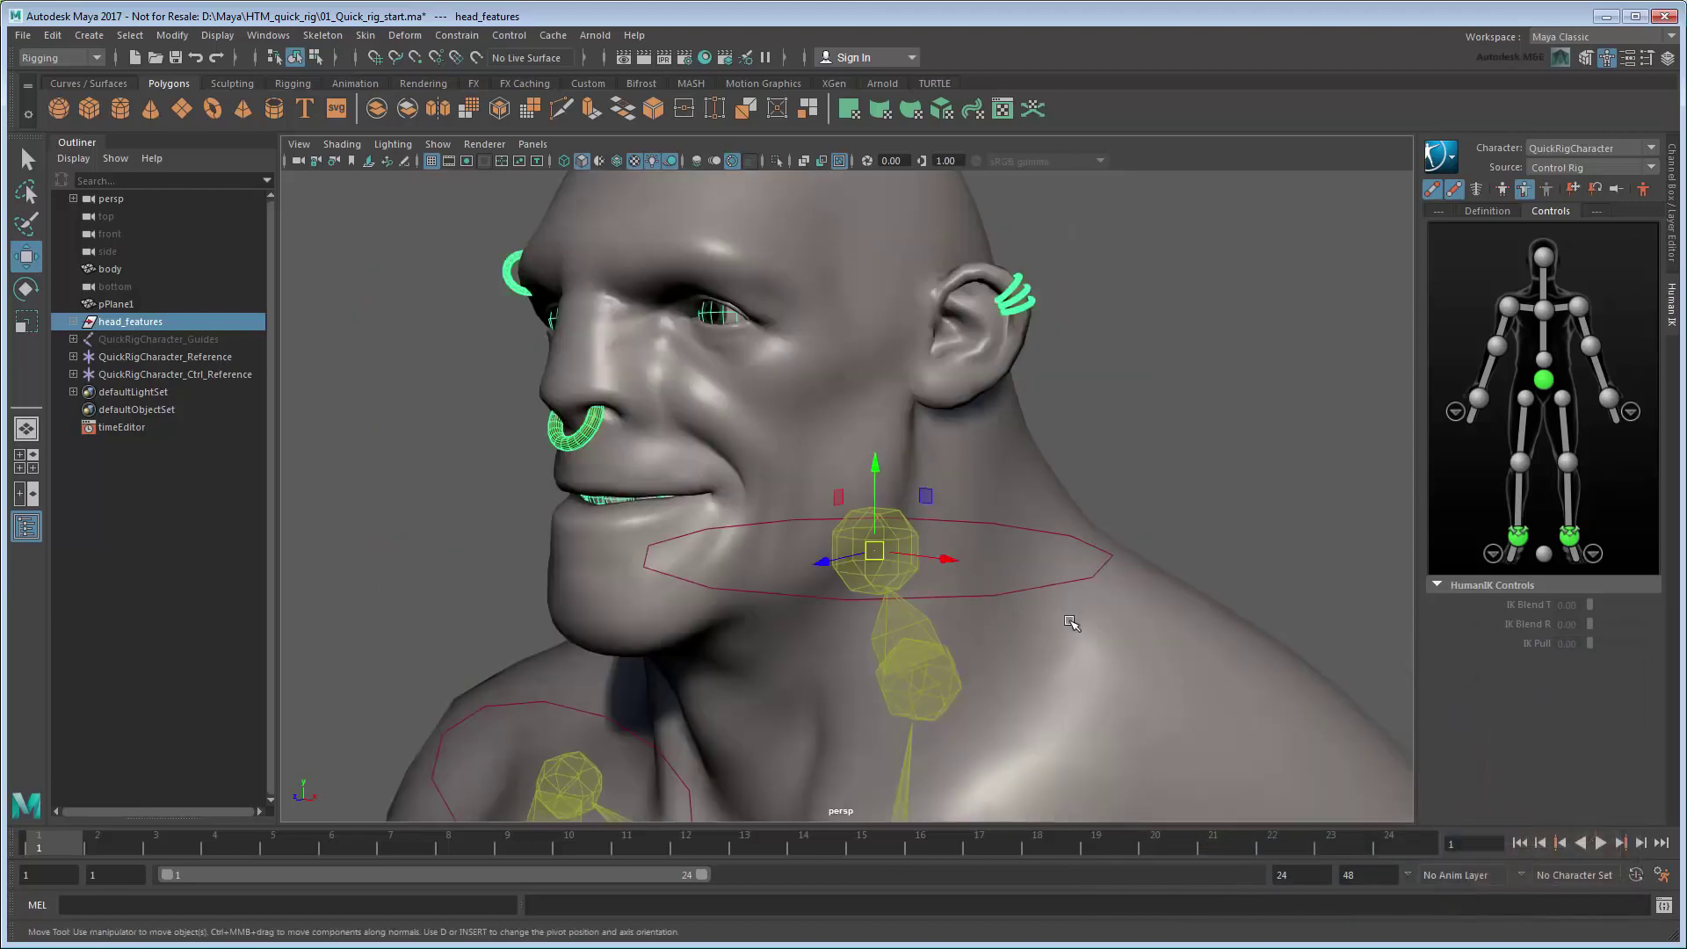
left_click_drag(1072, 622, 912, 576, "alt")
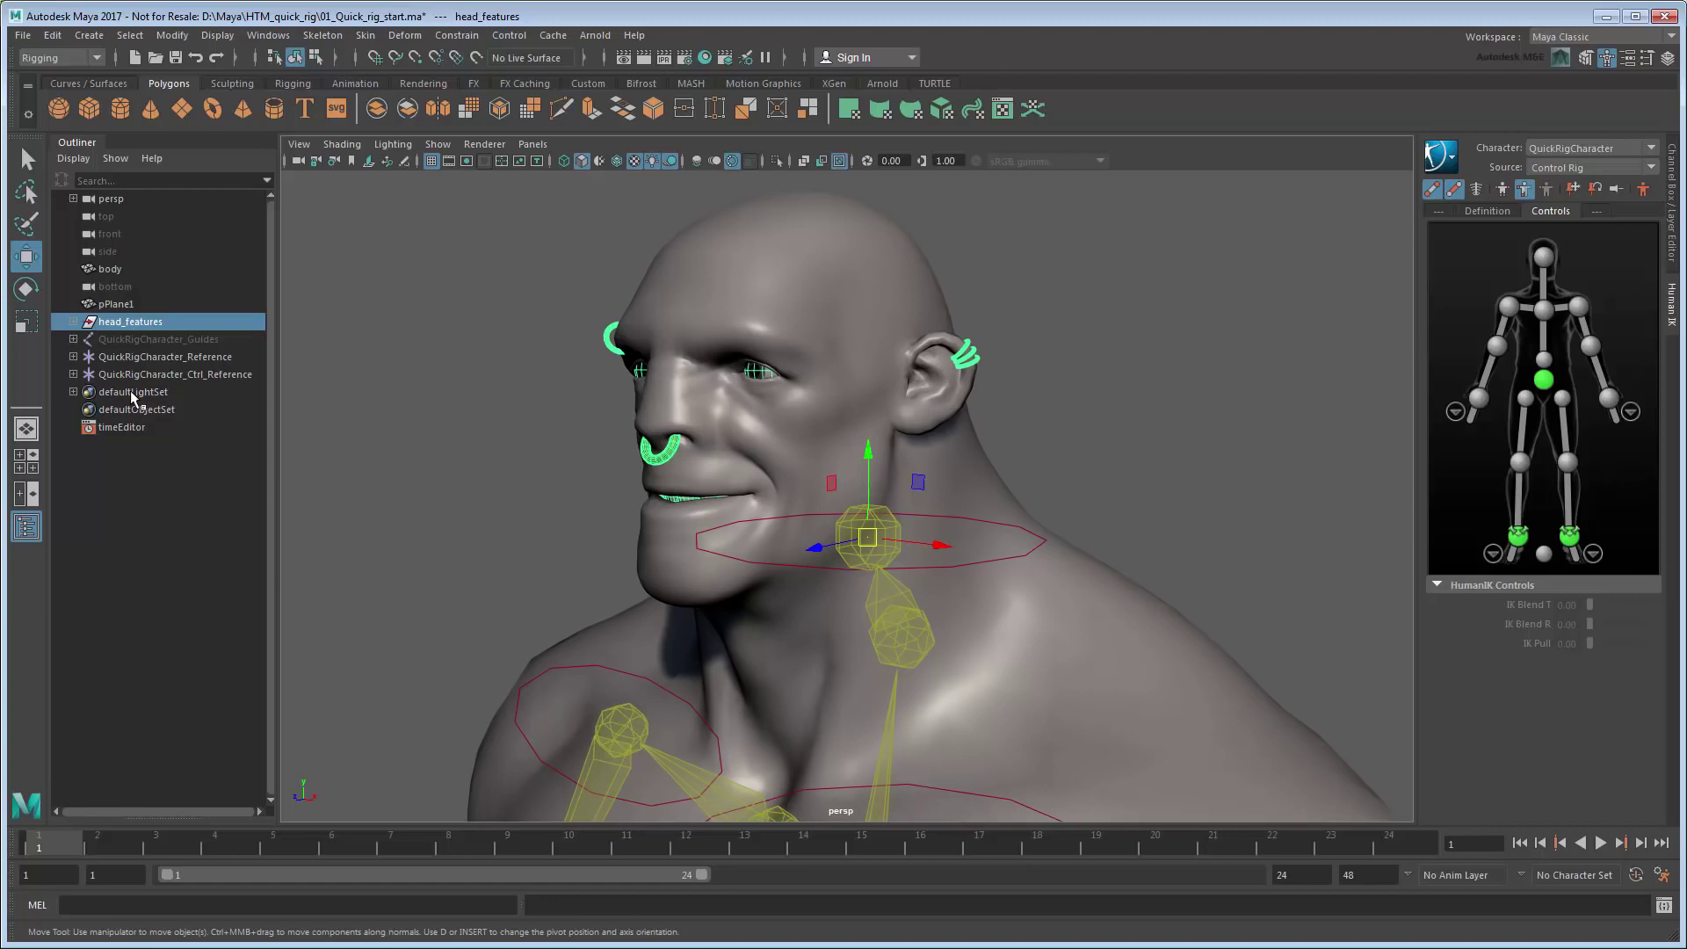
- Expand QuickRigCharacter_Reference in the Outliner down to the QuickRigCharacter_Head joint
left_click(73, 356)
left_click(94, 426)
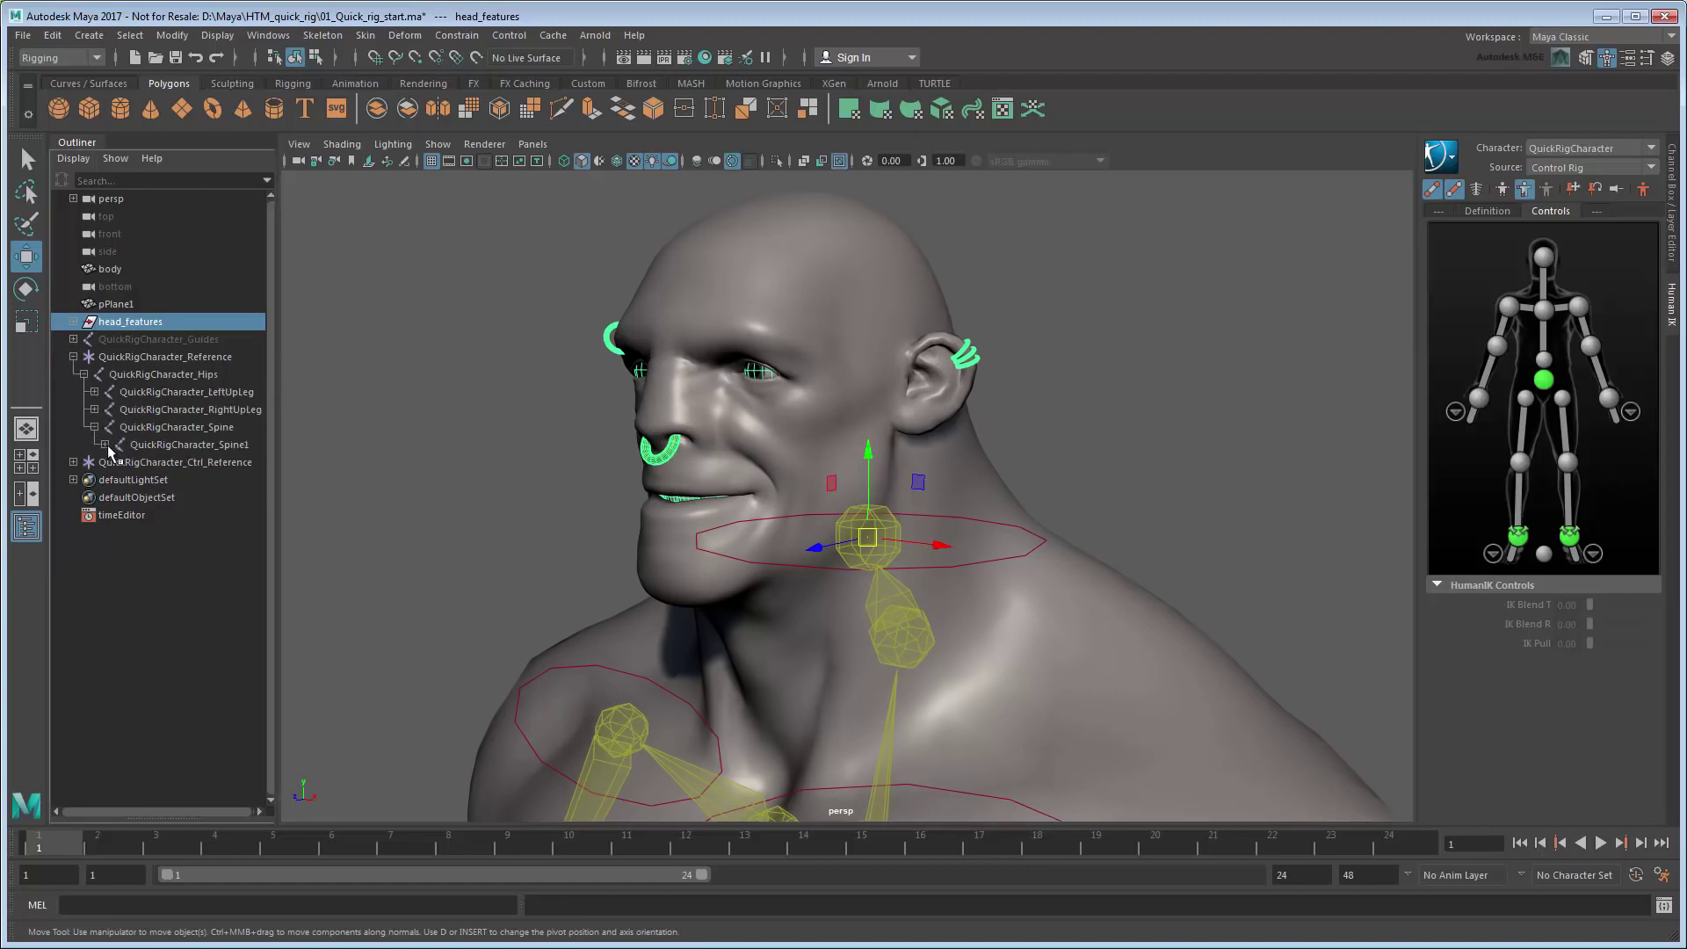
left_click(105, 443)
left_click(125, 514)
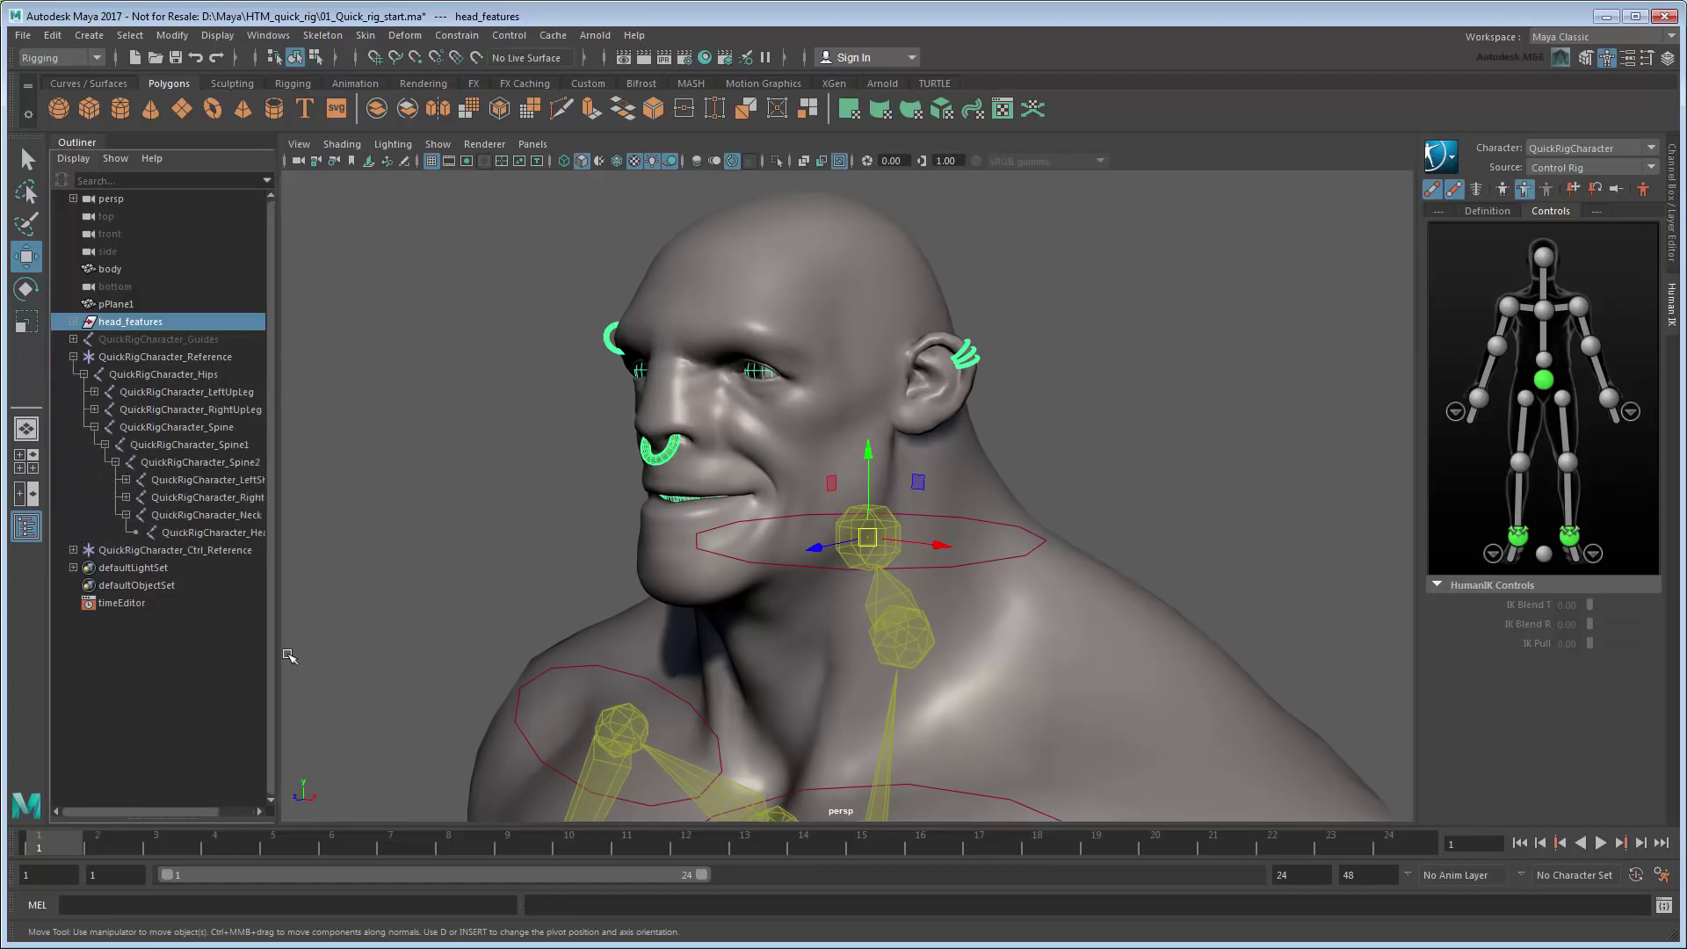
left_click_drag(289, 656, 331, 615)
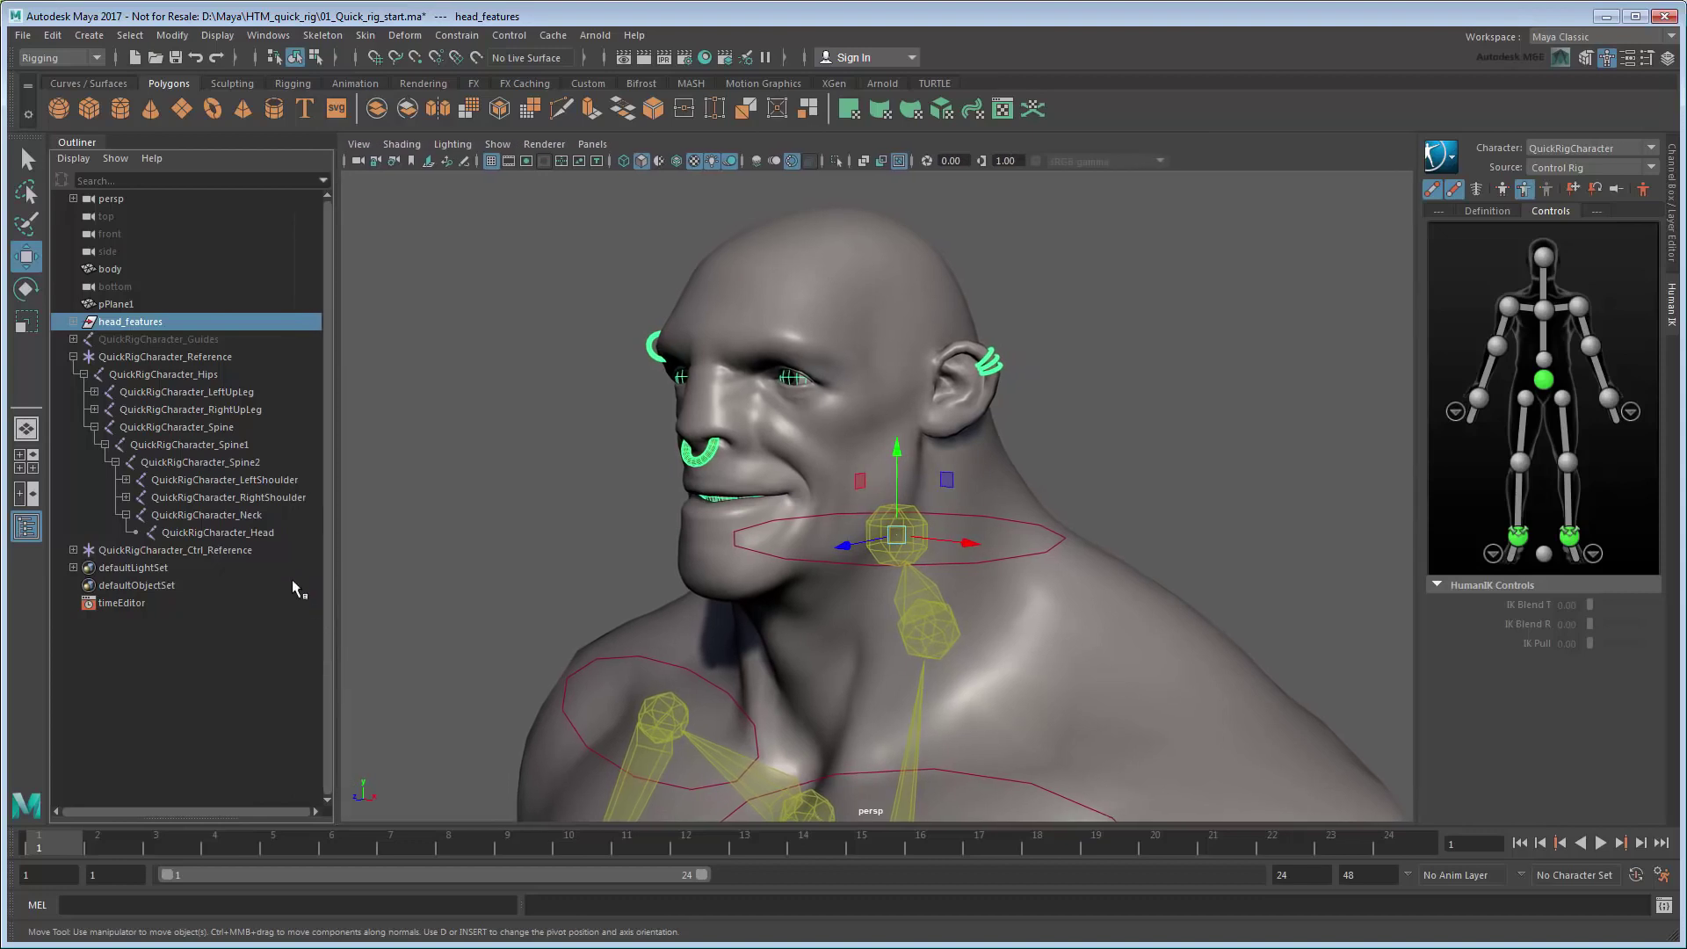
- Parent-constrain head_features to the QuickRigCharacter_Head joint
left_click(264, 533)
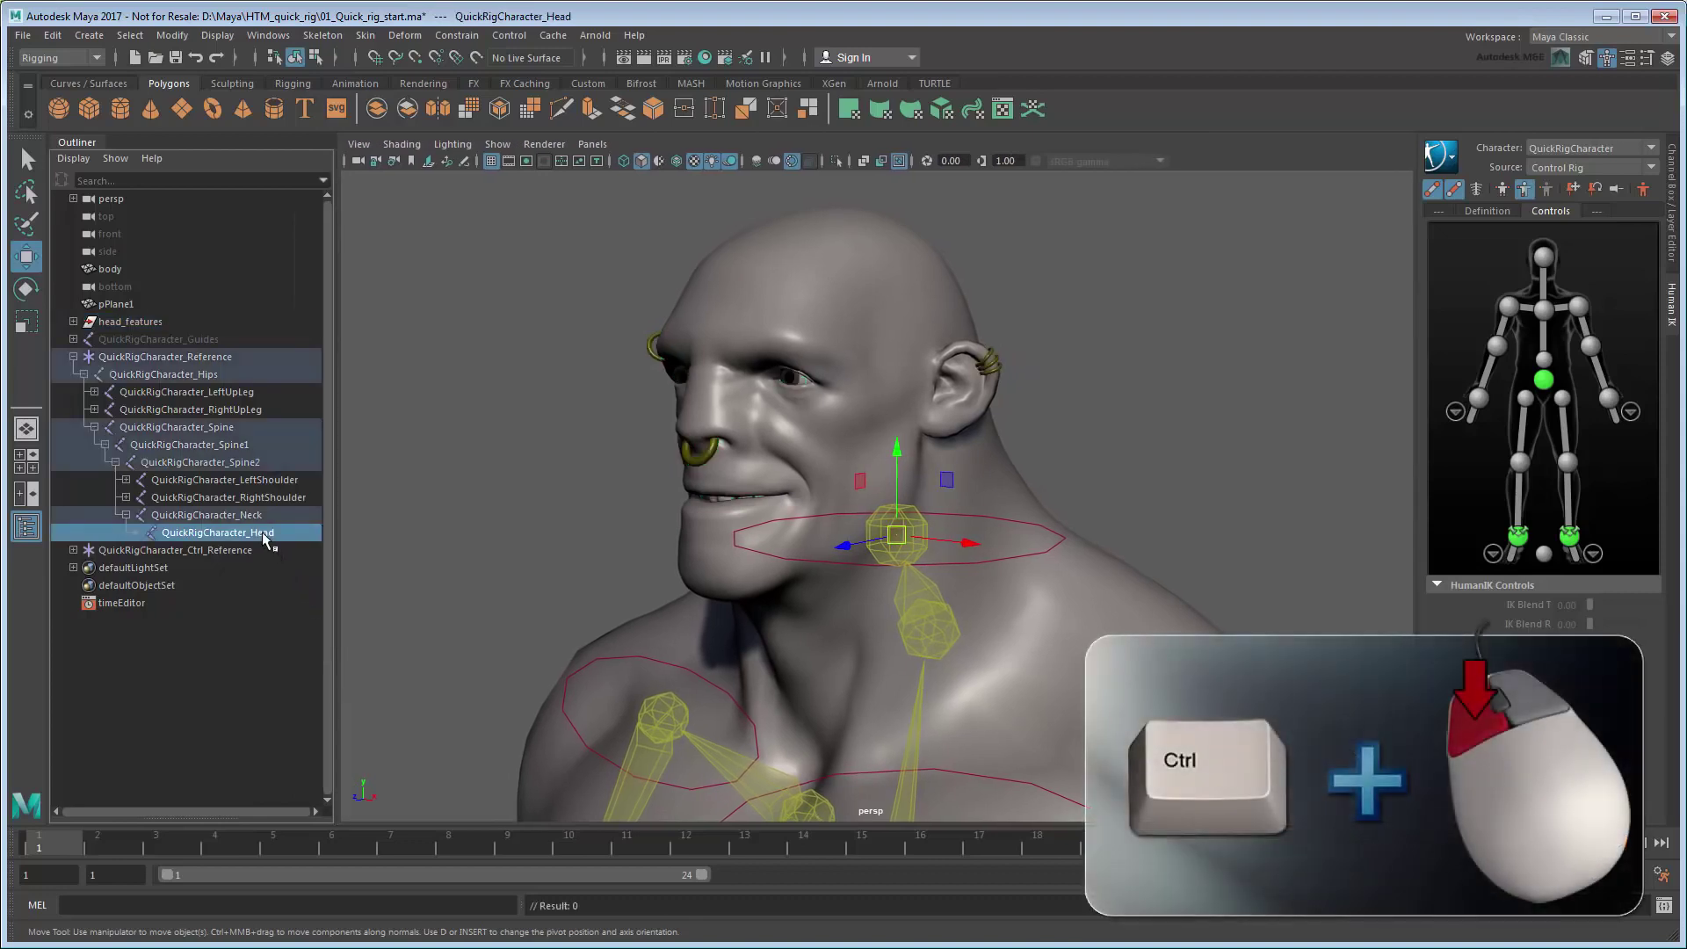
left_click(166, 323, "ctrl")
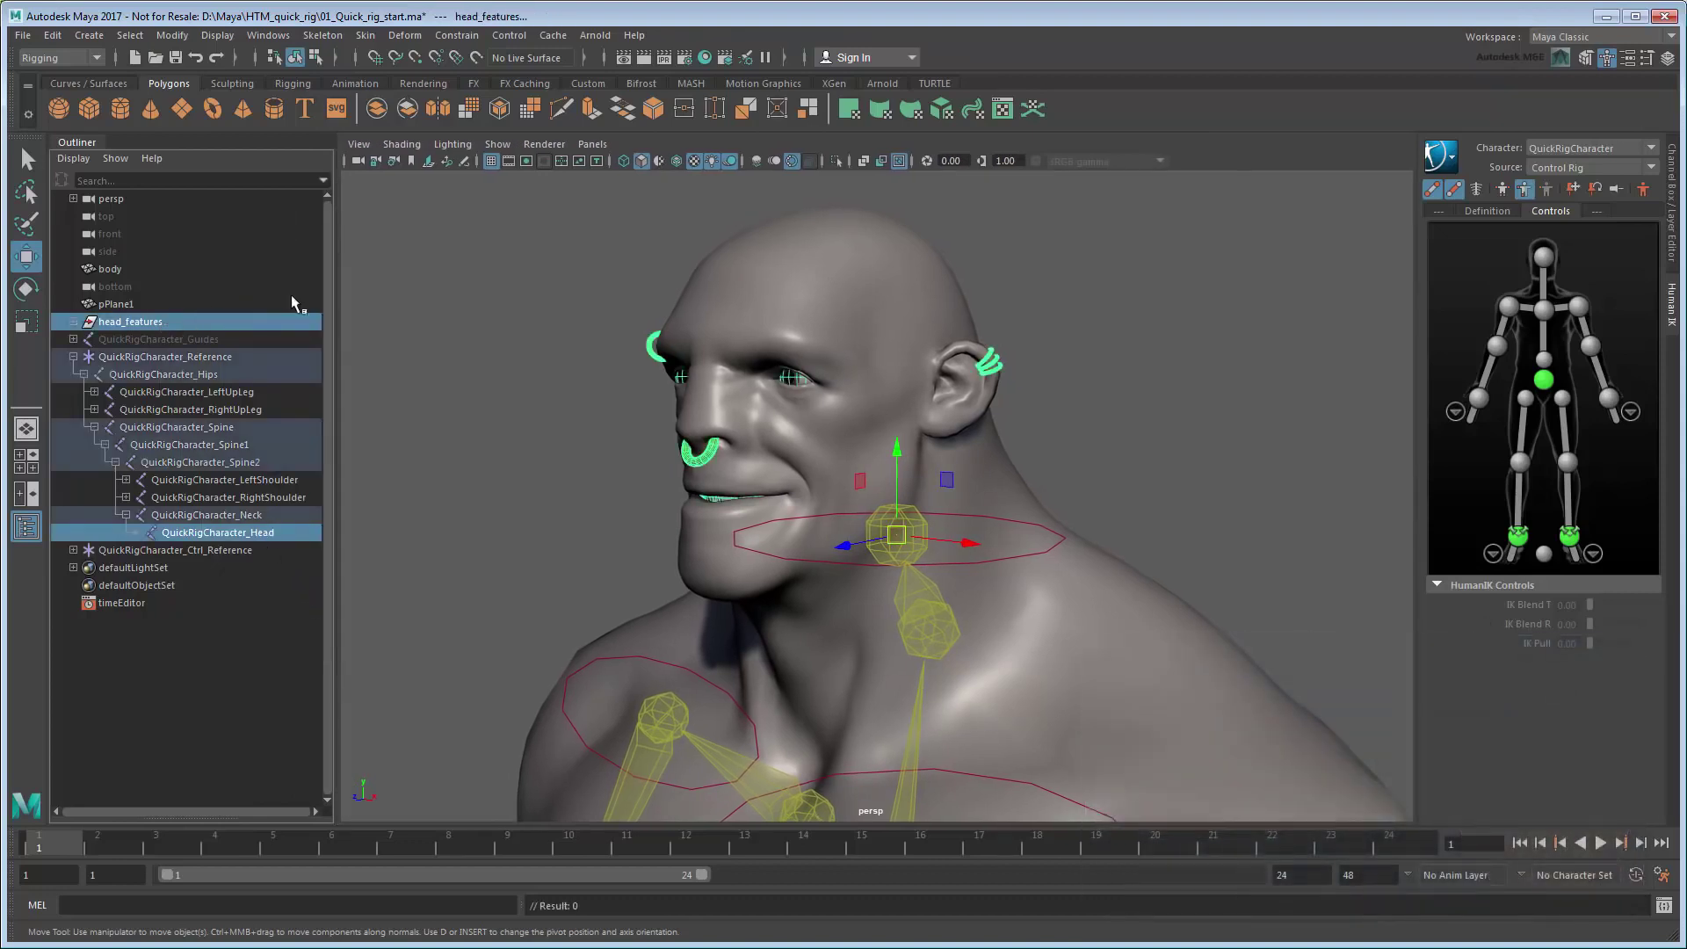
left_click(456, 35)
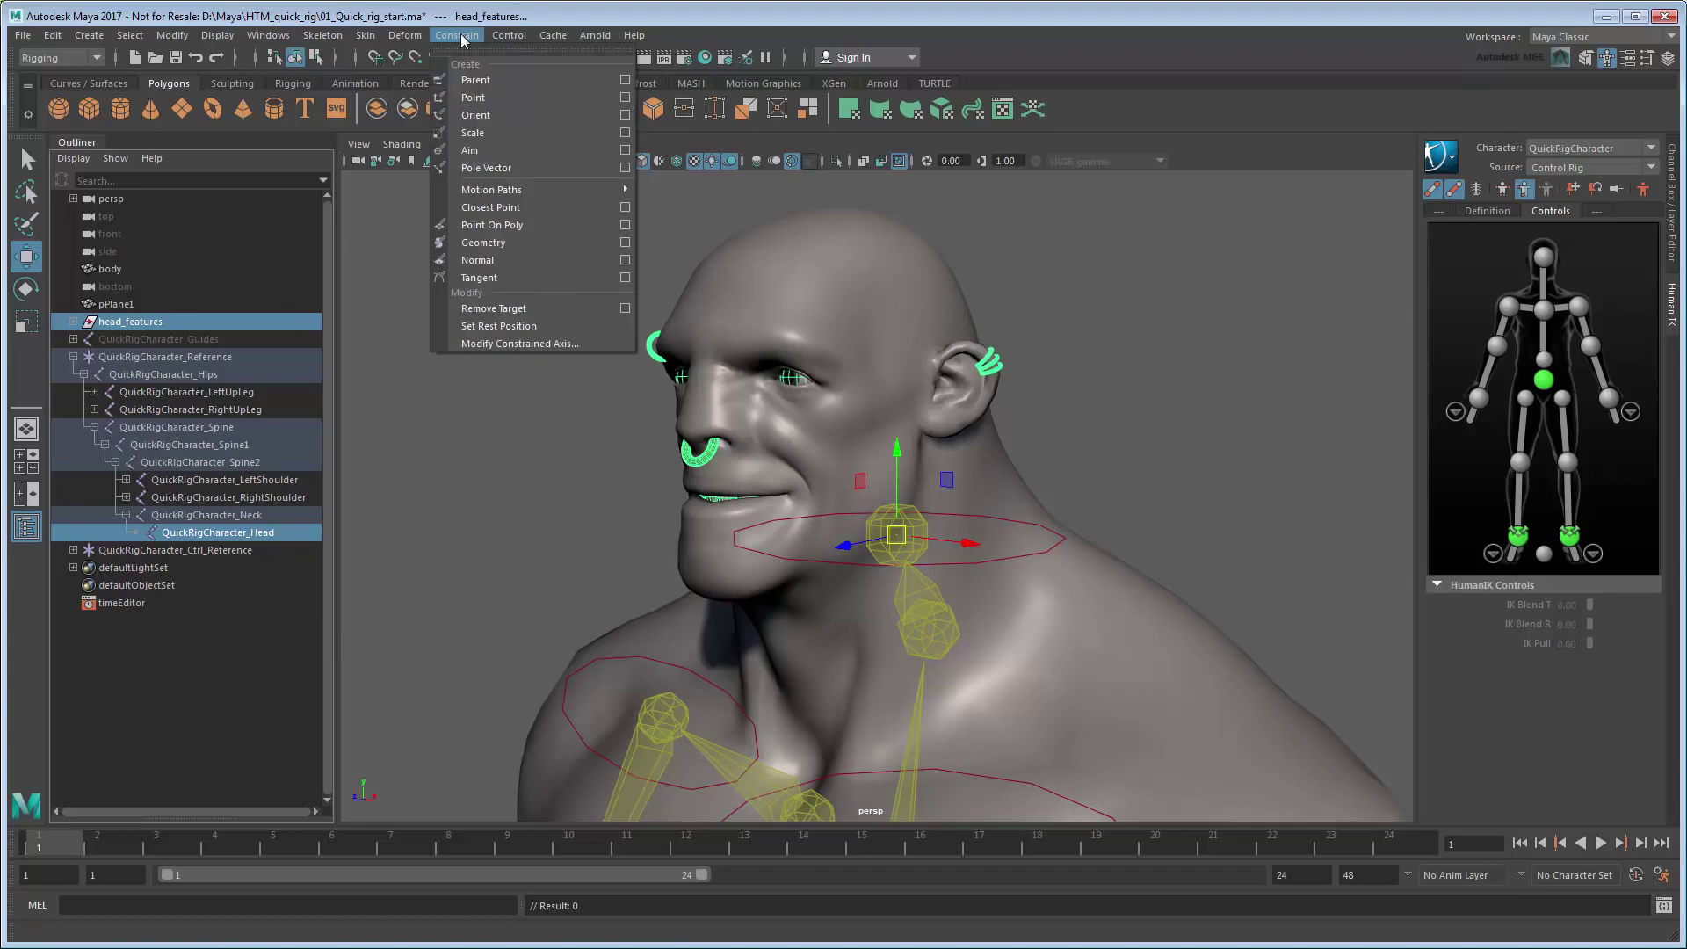
left_click(556, 85)
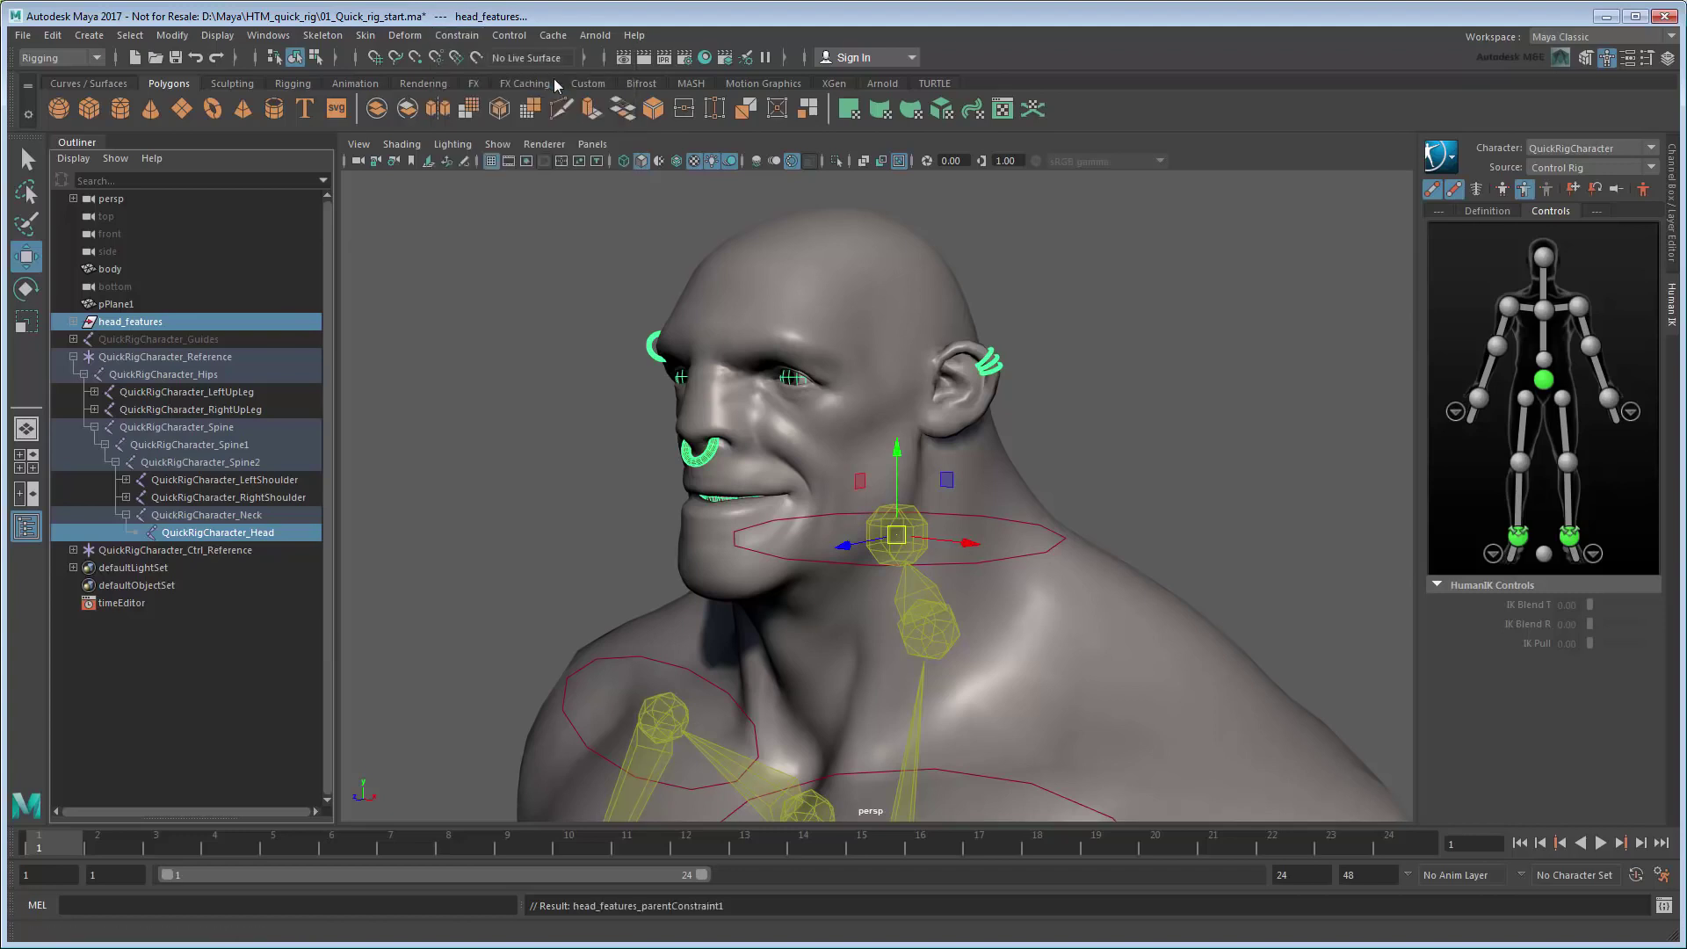
- Rotate the head control to test the constraint, then undo the rotation
left_click(562, 250)
left_click(1050, 553)
key("e")
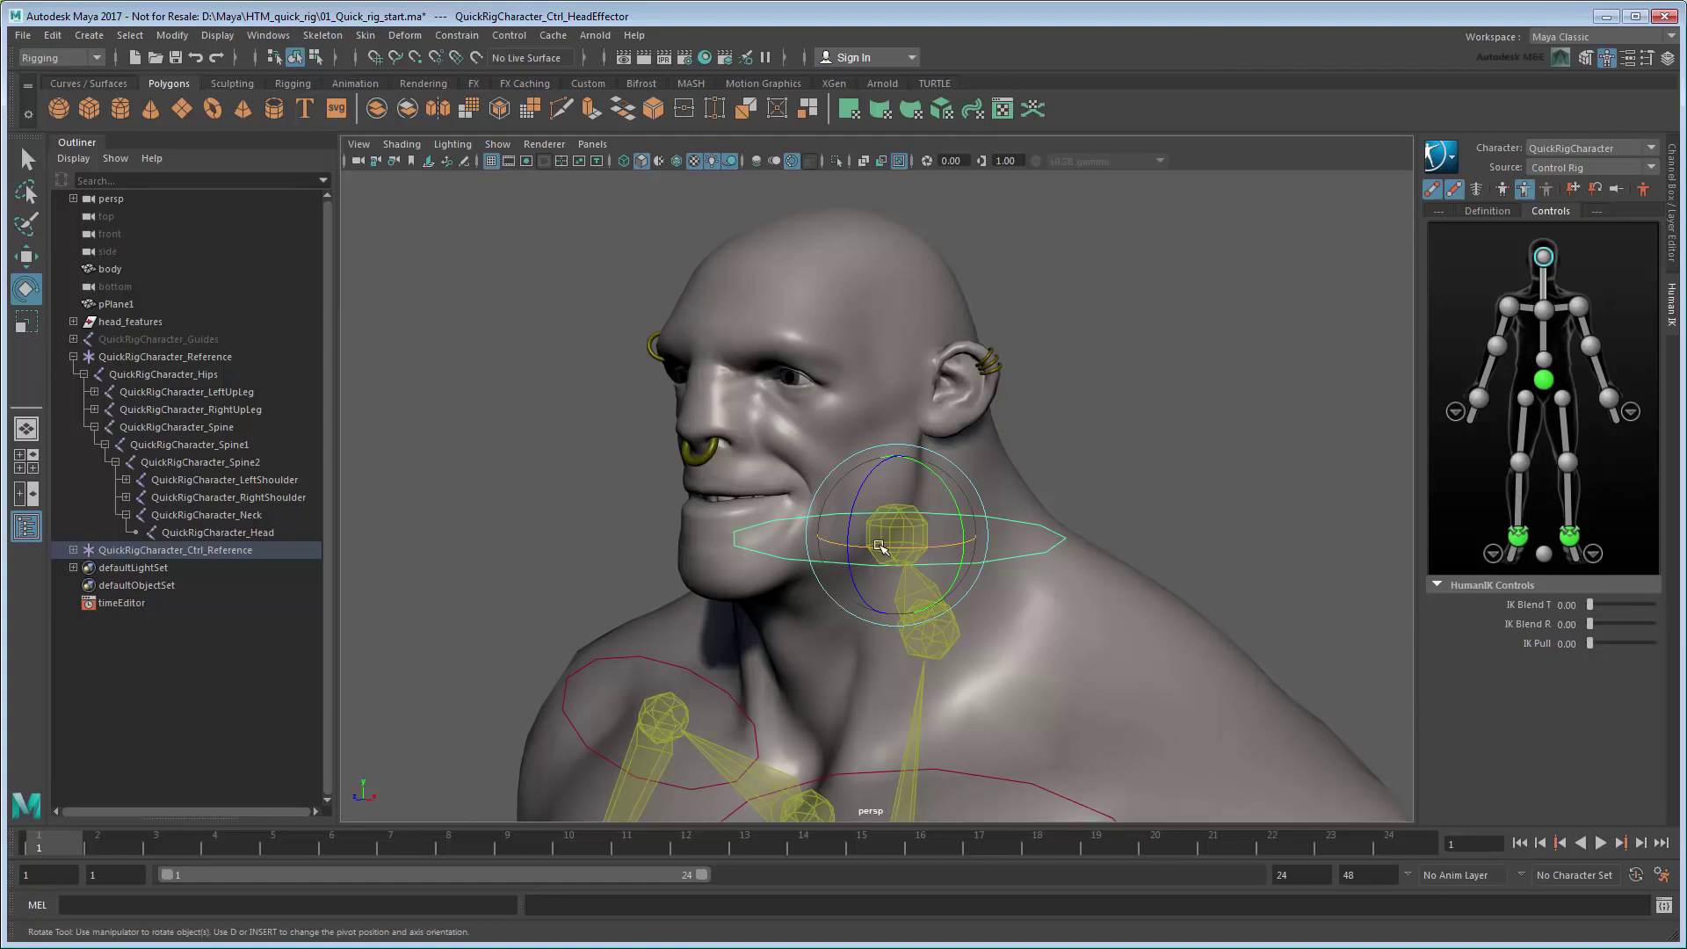
left_click_drag(878, 547, 938, 553)
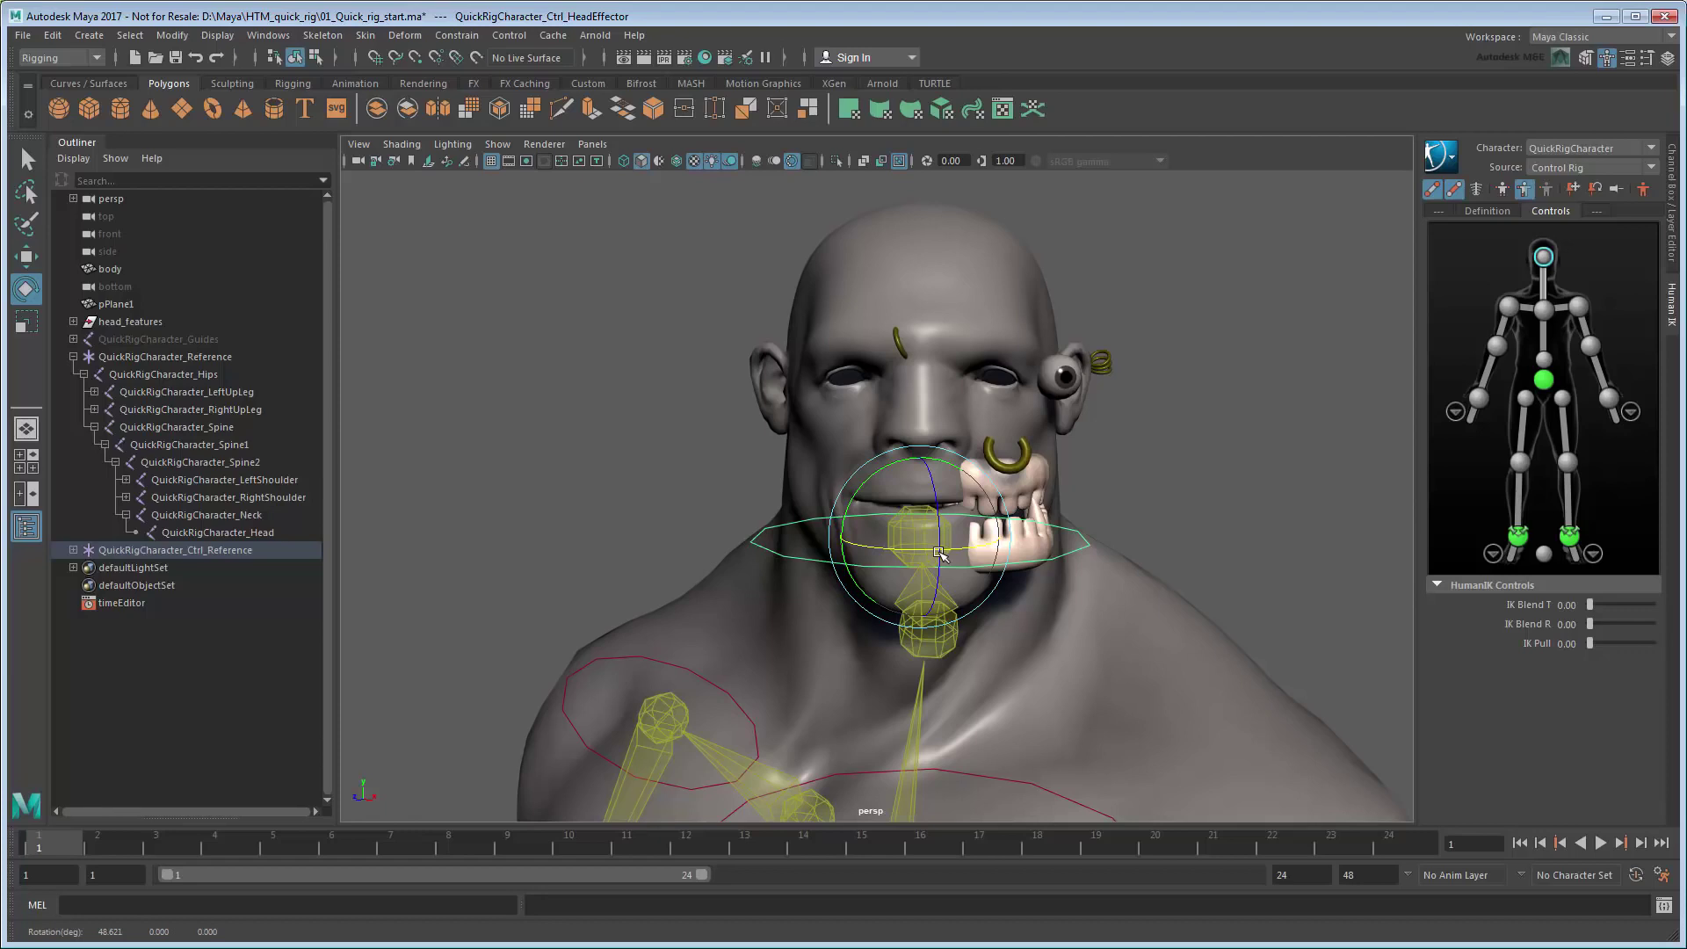
key("q")
key("ctrl+z")
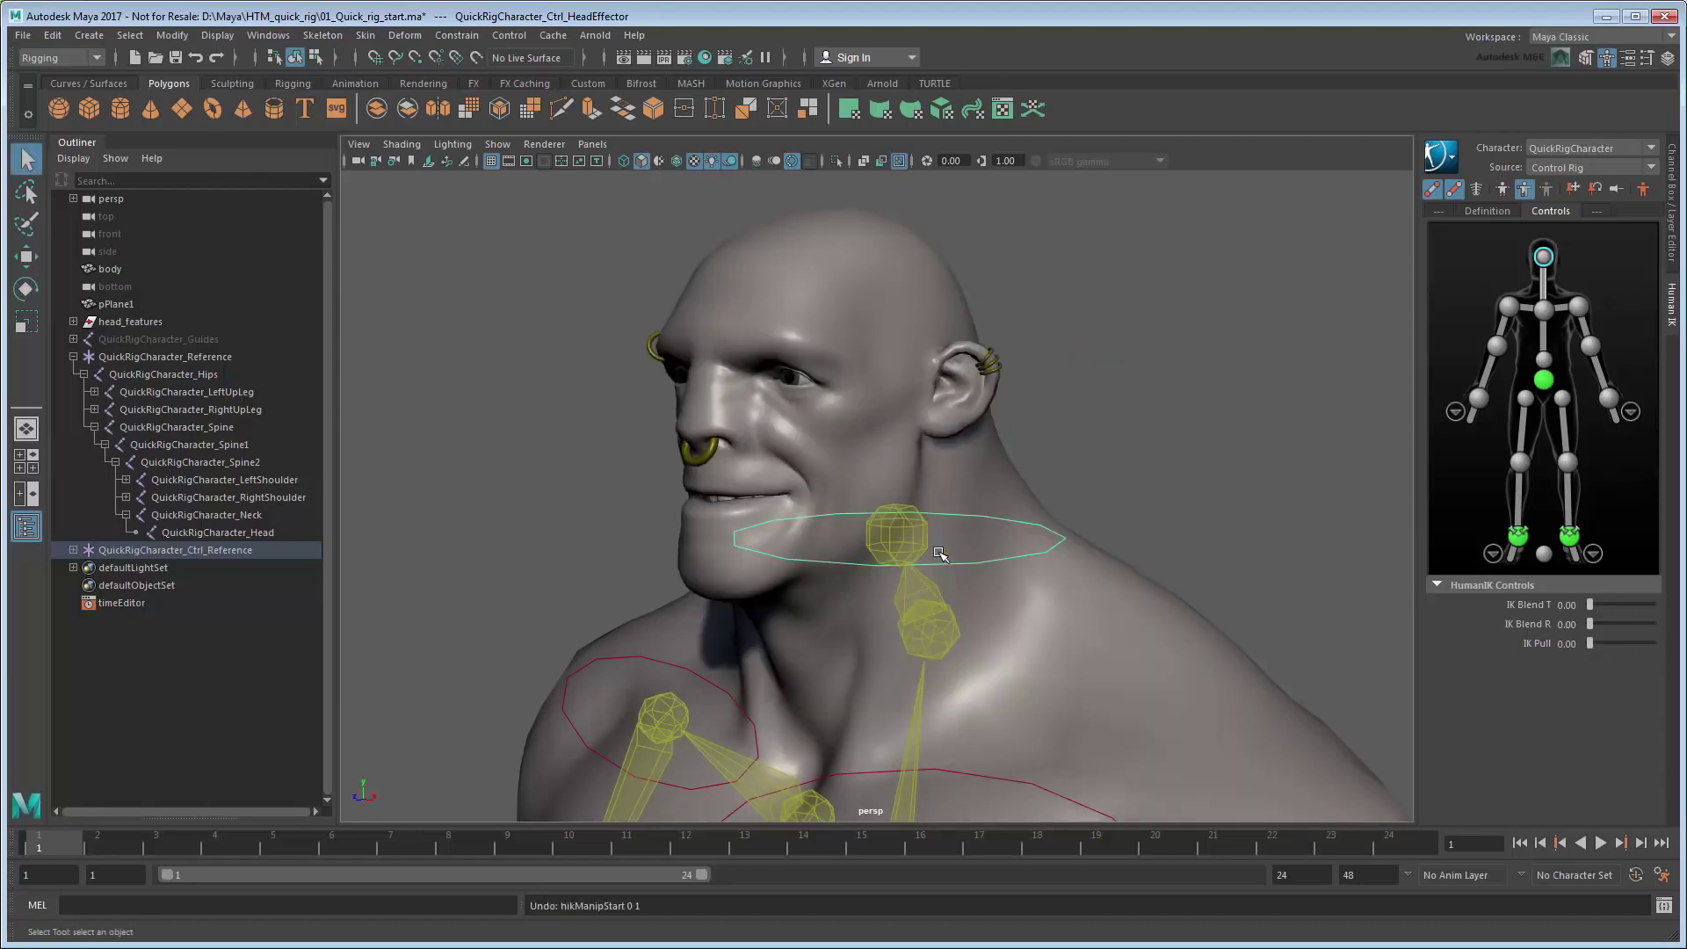
- Start Paint Skin Weights on the body mesh with the QuickRigCharacter_Head influence selected
left_click(826, 388)
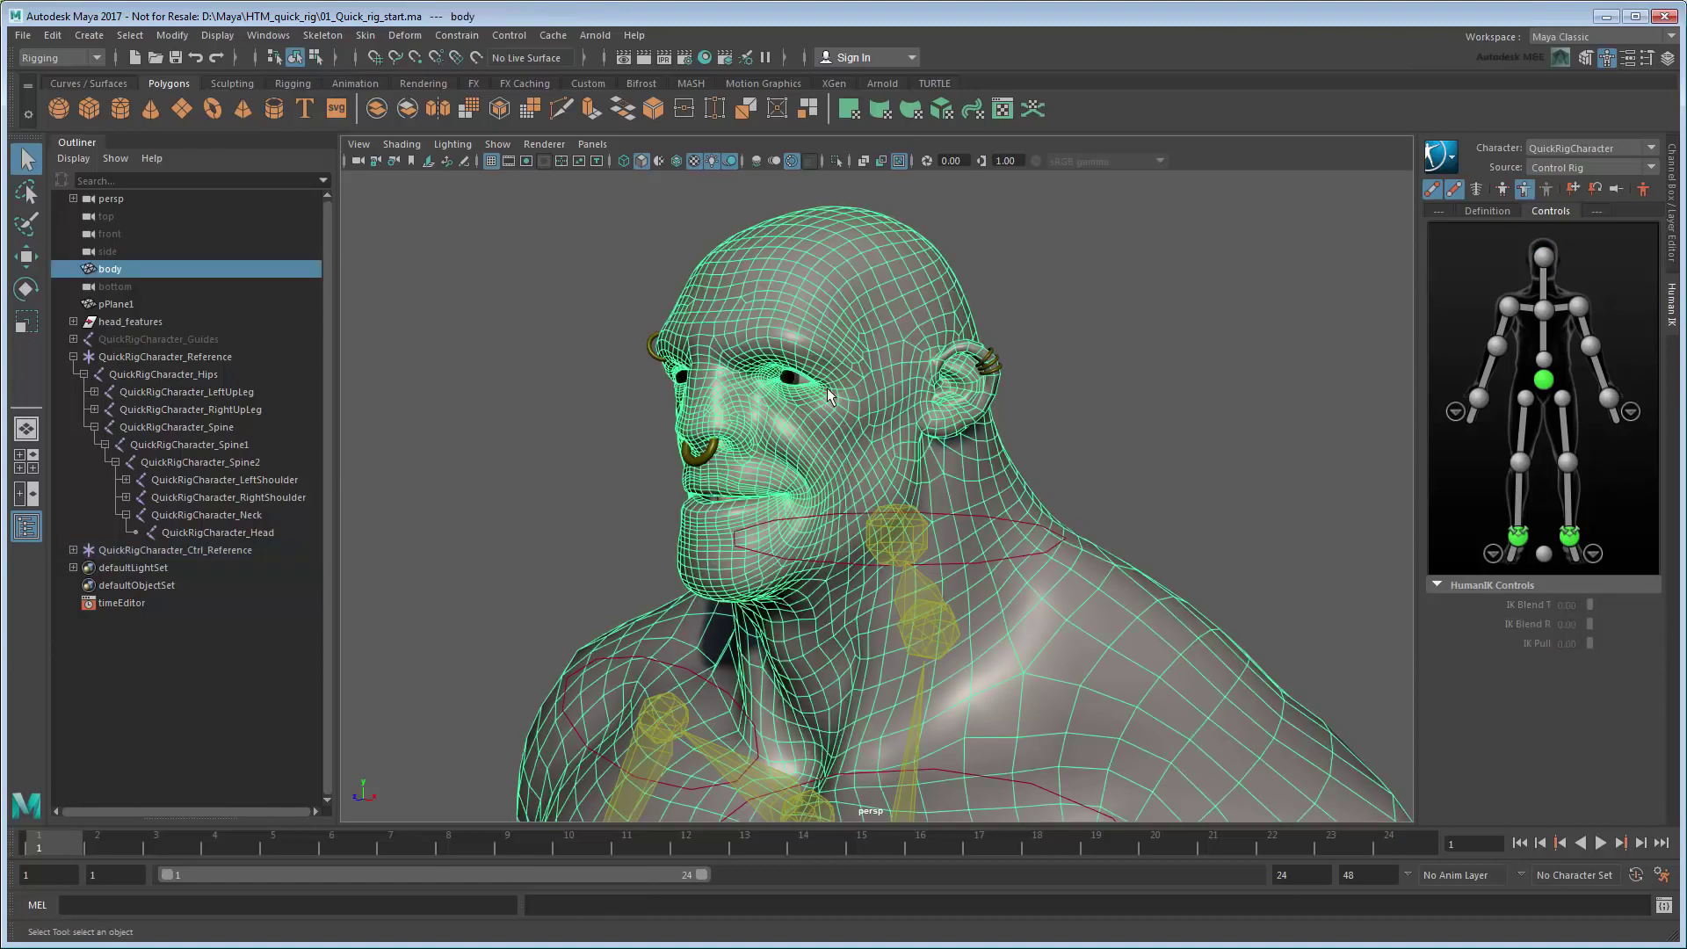
left_click(363, 37)
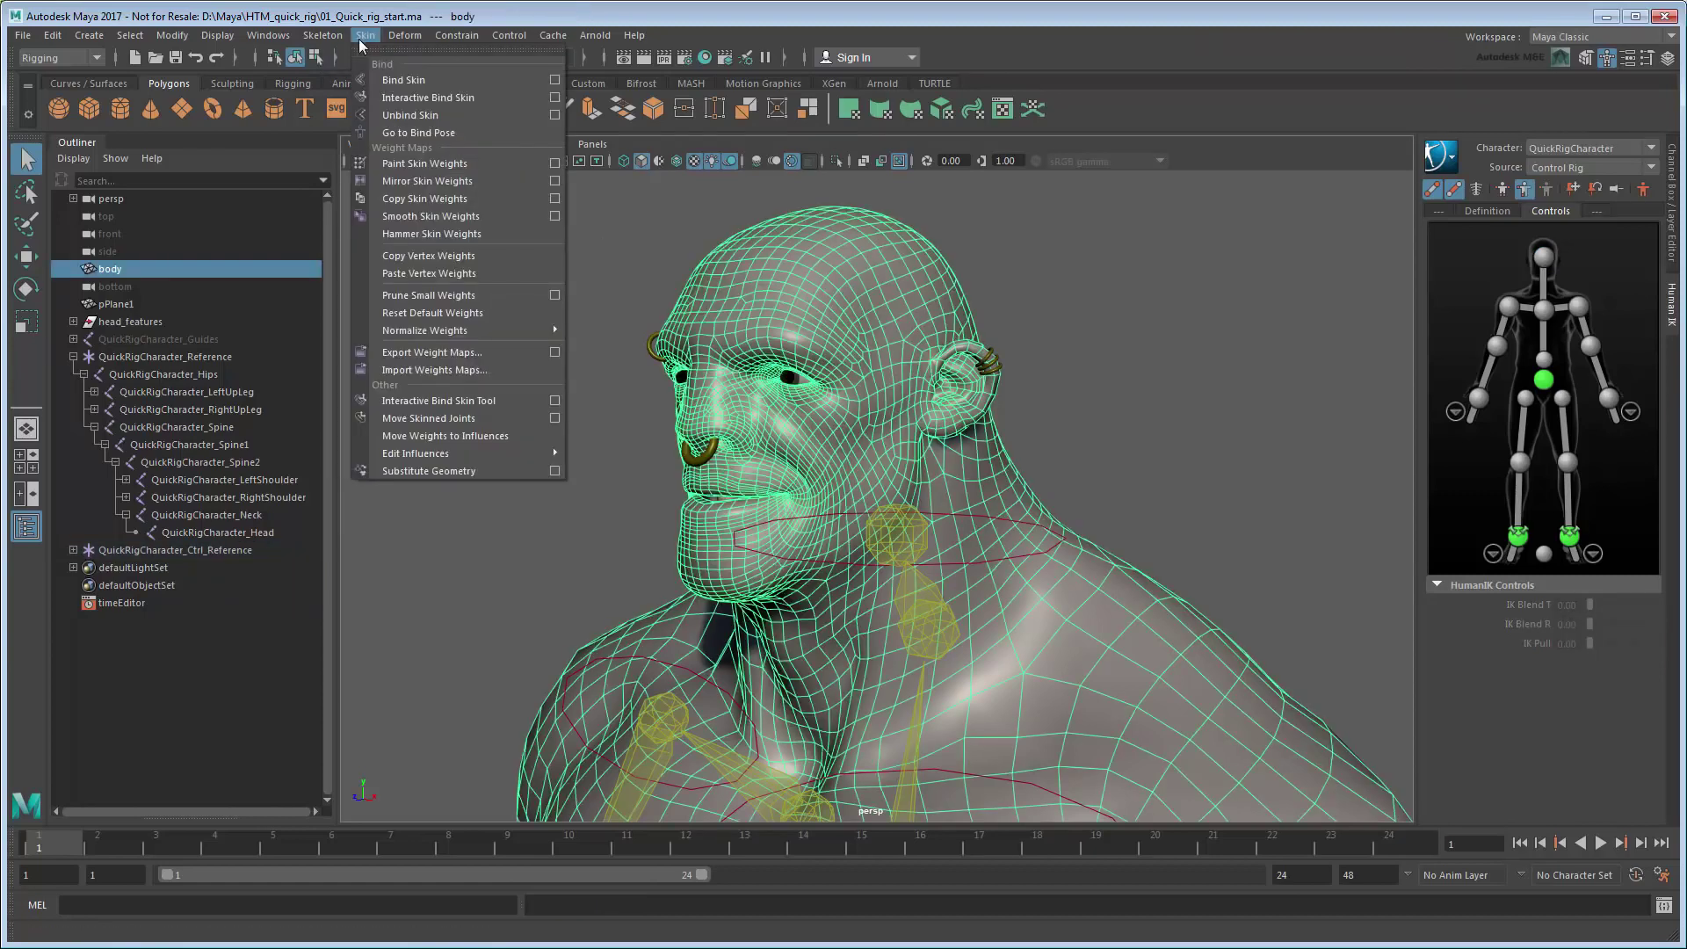
left_click(556, 166)
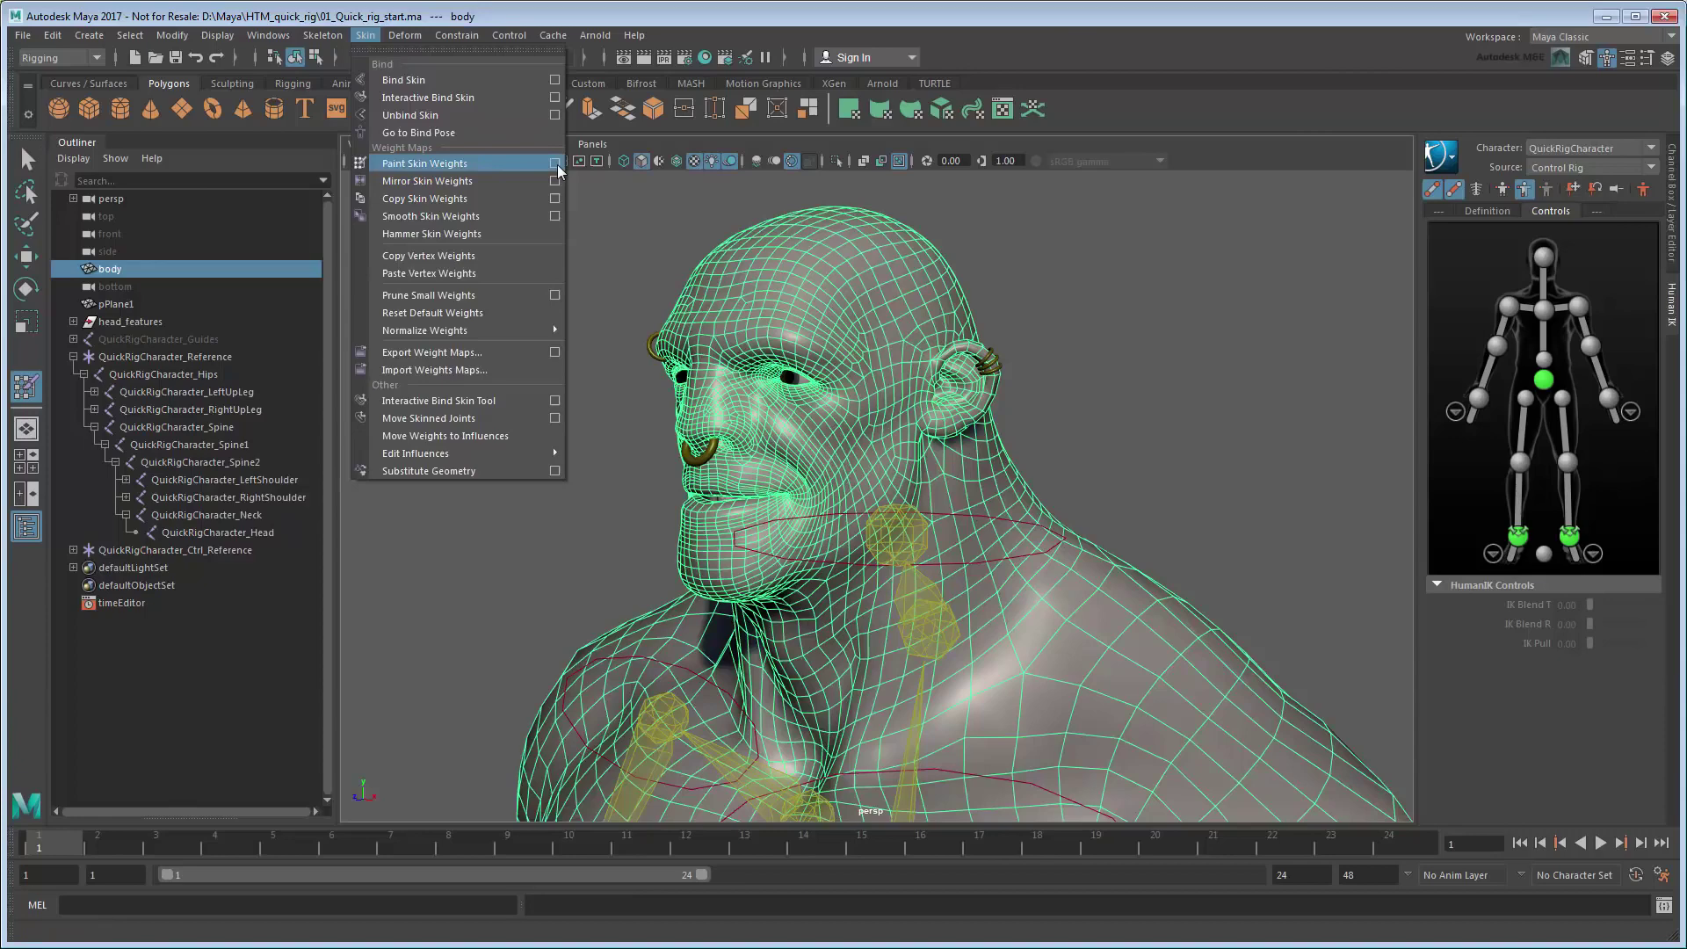
left_click(556, 166)
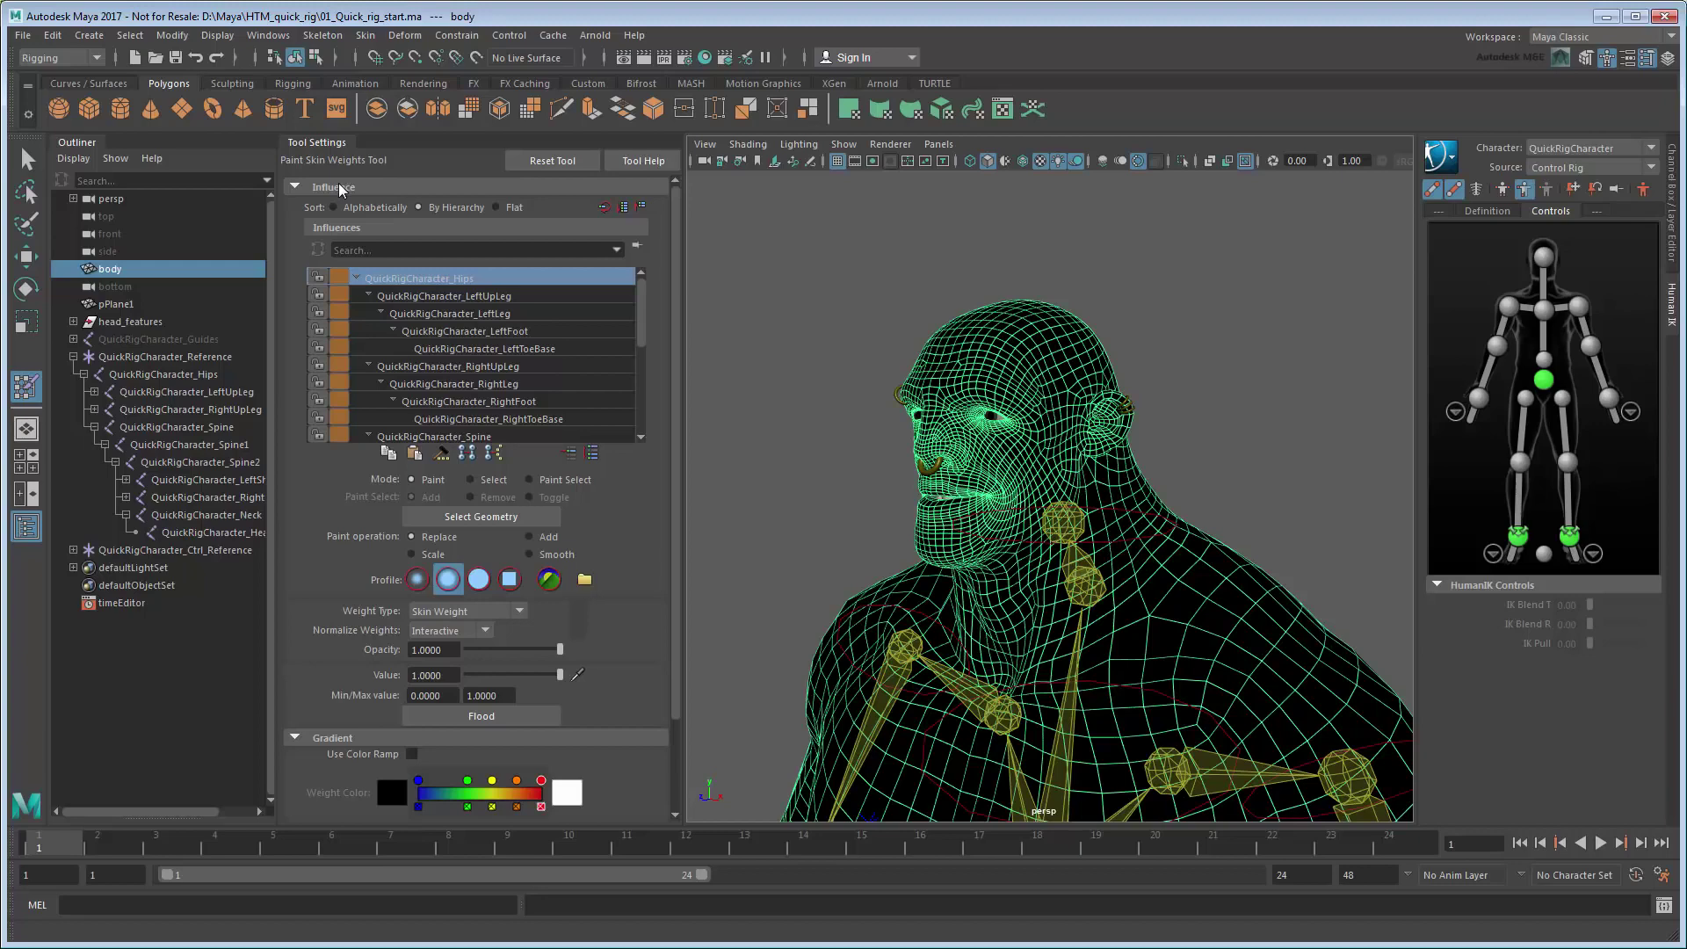
left_click_drag(642, 313, 649, 396)
left_click(549, 367)
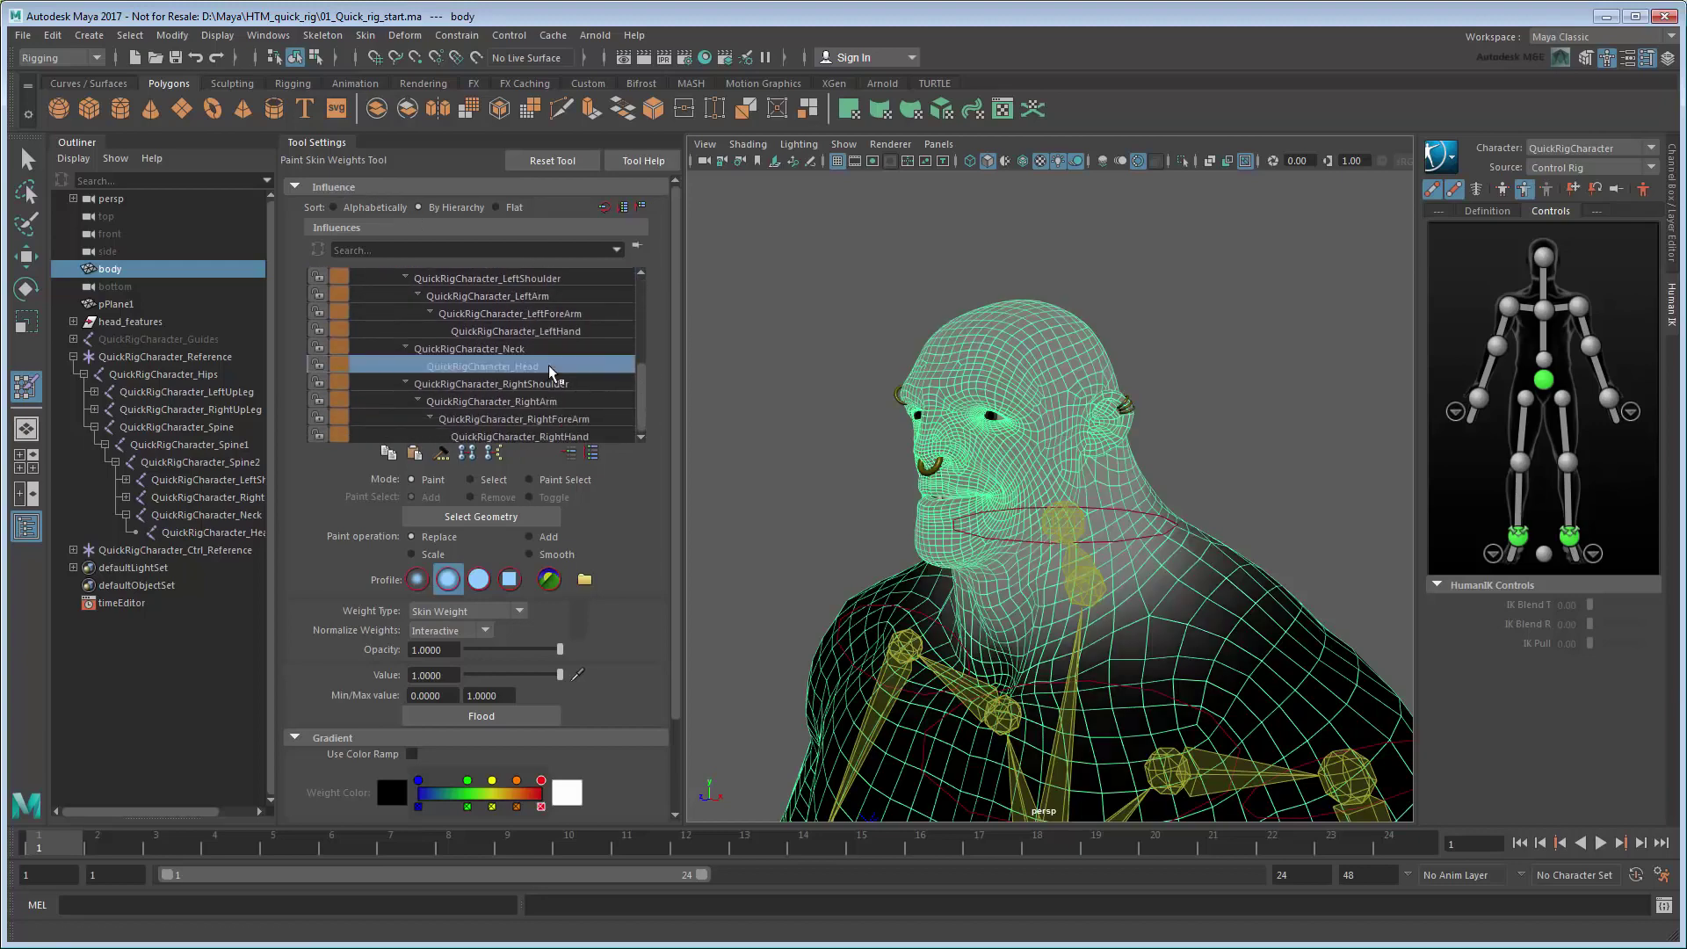
- Paint full Head weight over the head and face, hiding head_features with Ctrl+H
scroll(835, 367, "up", 3)
scroll(836, 387, "up", 2)
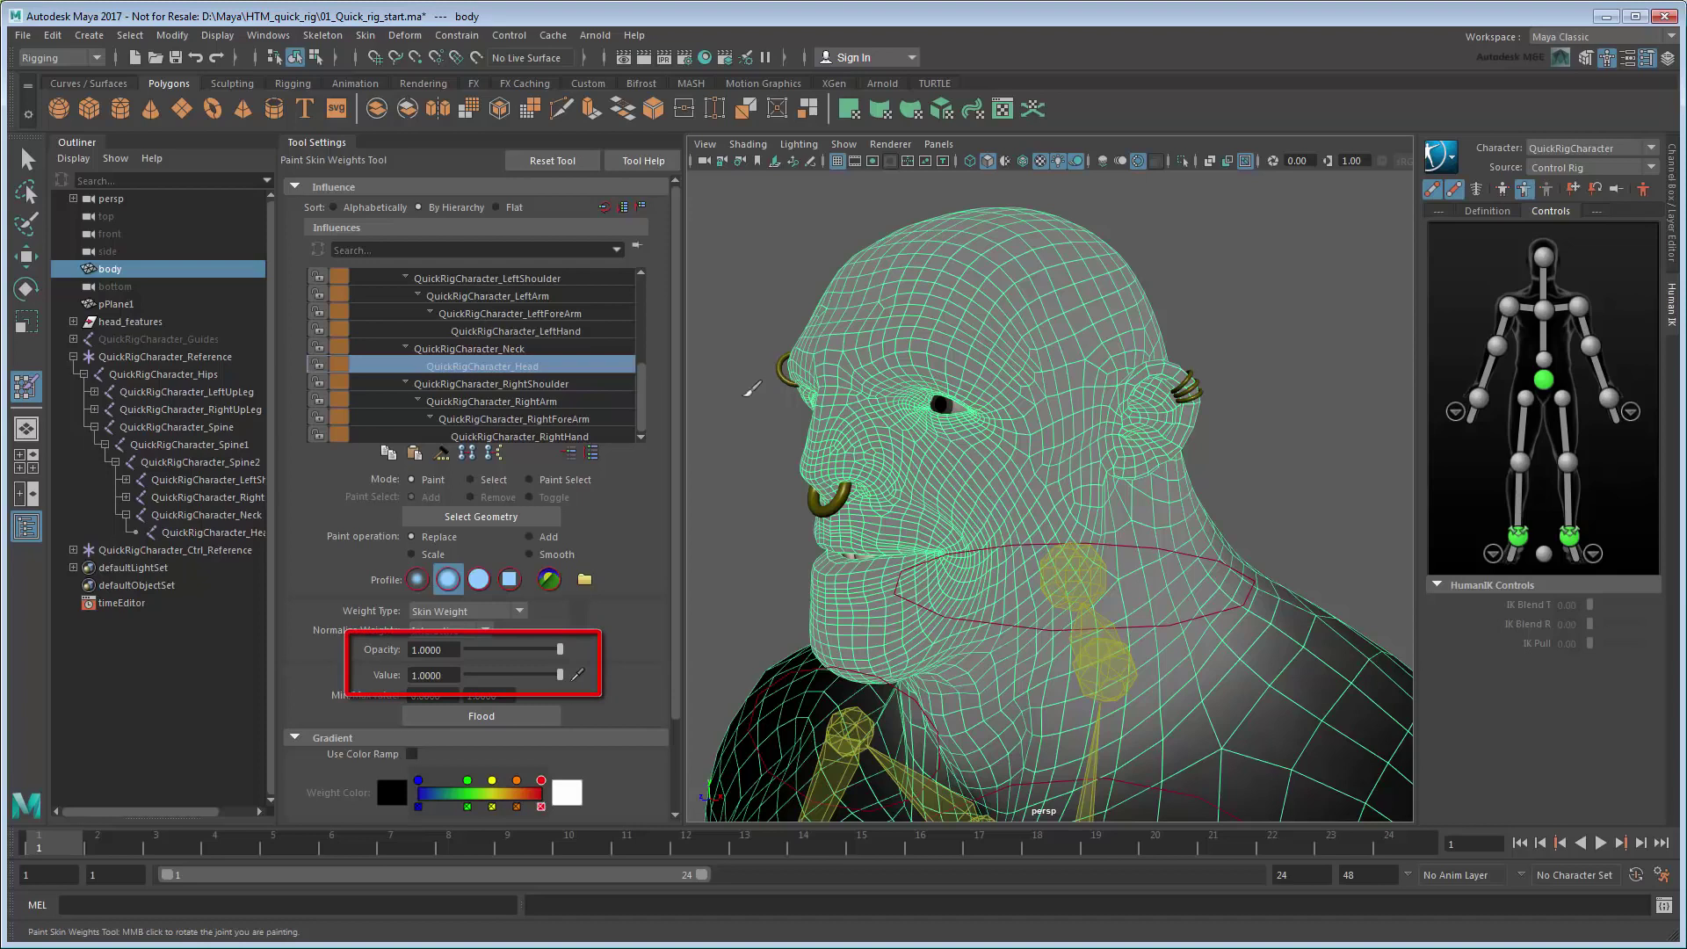
mouse_move(978, 320)
left_mouse_down()
mouse_move(1144, 446)
mouse_move(1169, 391)
mouse_move(922, 302)
left_mouse_up()
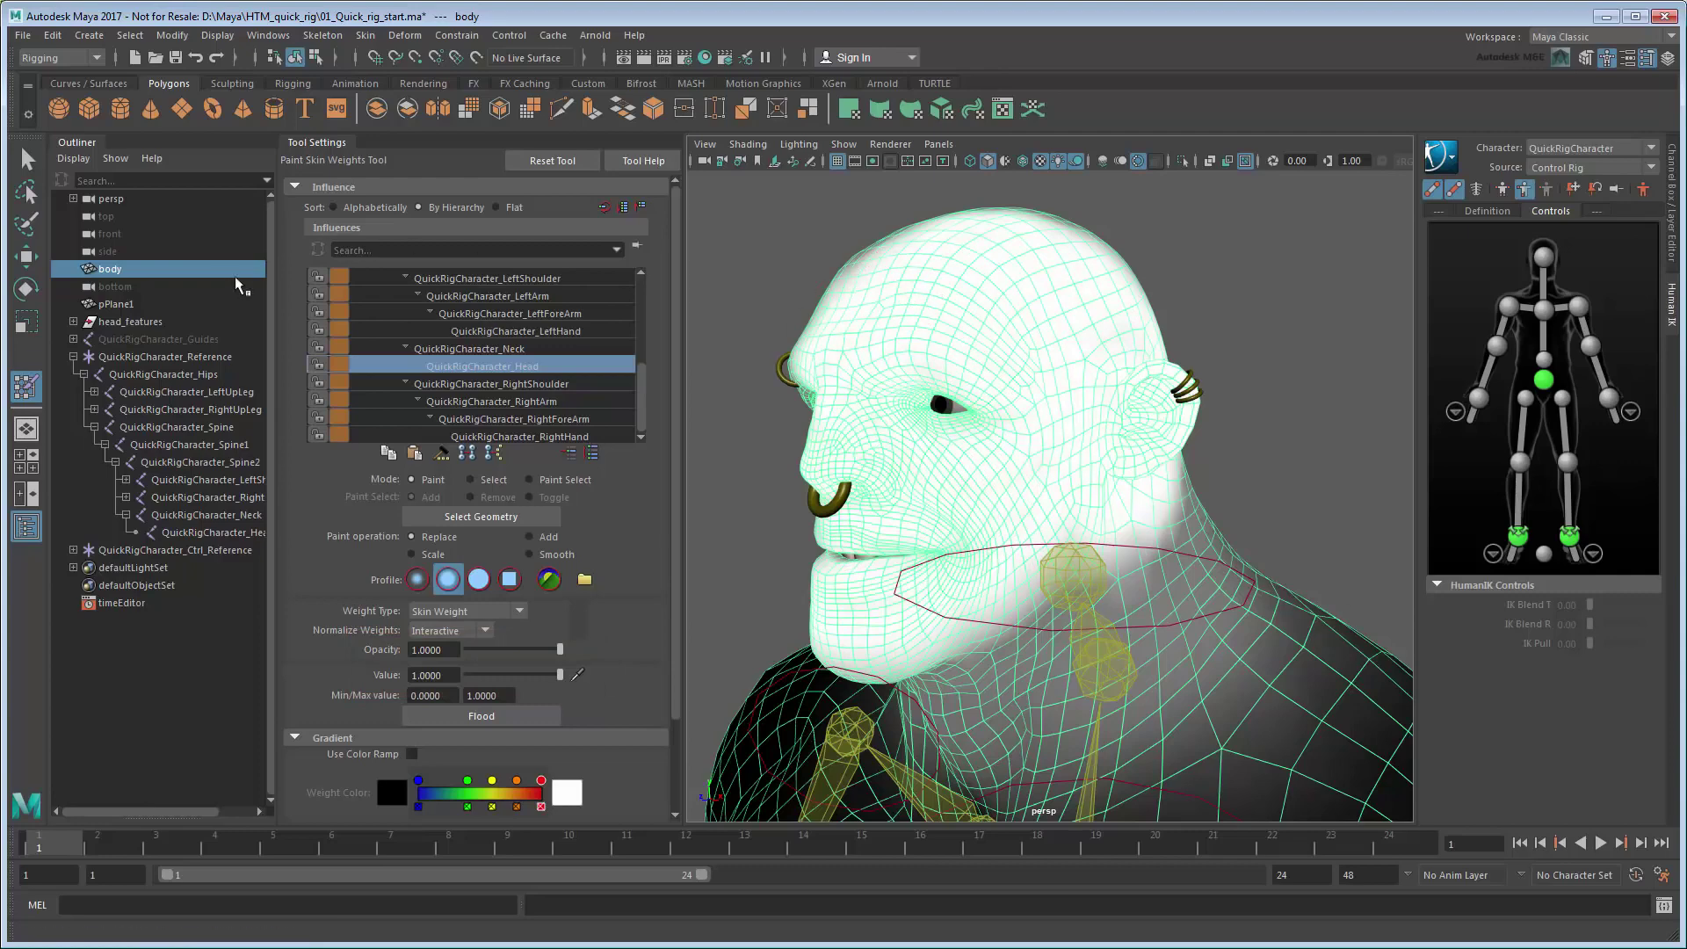
left_click(119, 323)
key("ctrl+h")
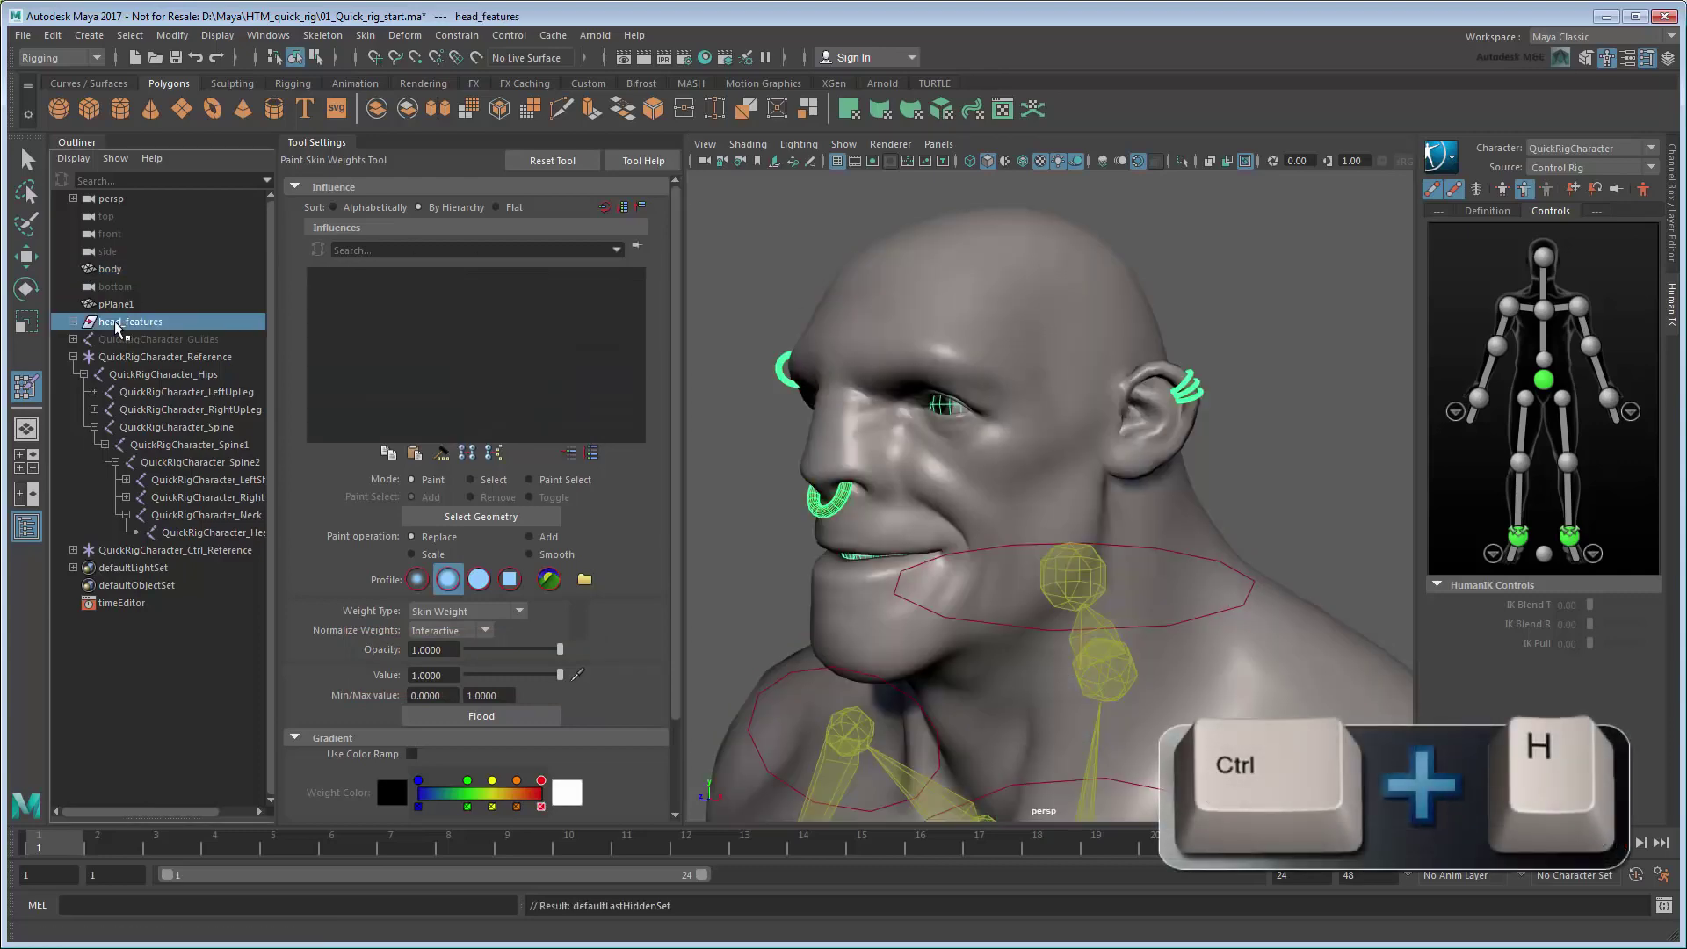
left_click(110, 269)
key("f")
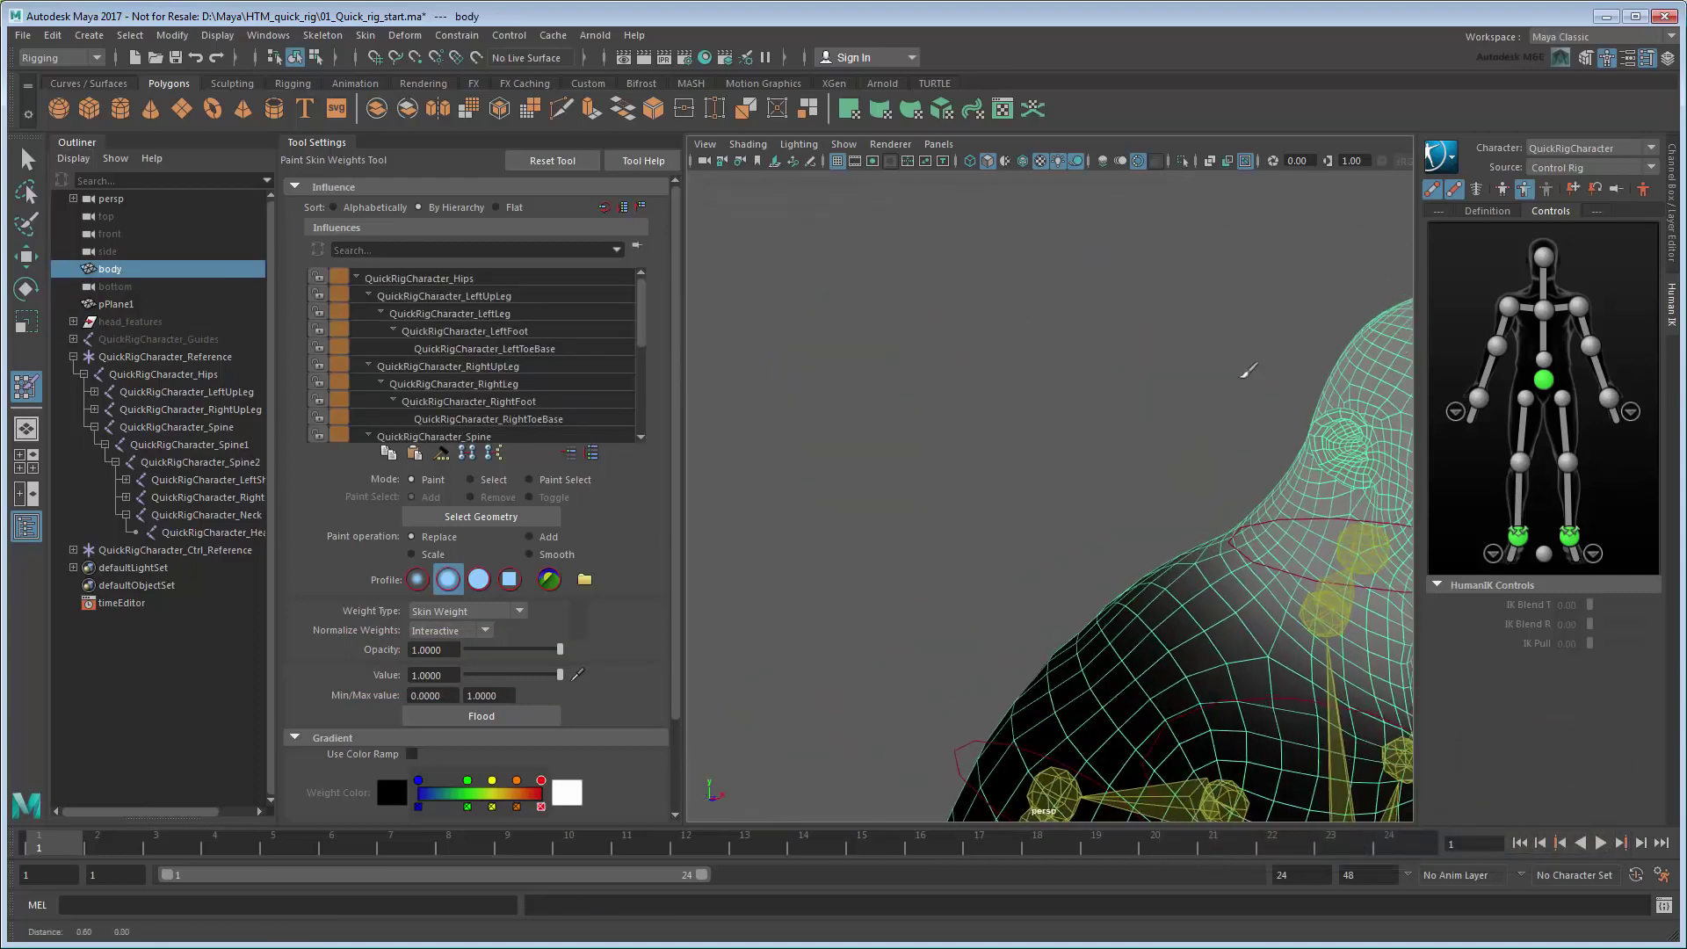
- Paint the lower face, chin and lips fully onto the Head joint
scroll(1246, 373, "down", 5)
mouse_move(918, 438)
left_mouse_down()
mouse_move(1030, 573)
mouse_move(1243, 444)
left_mouse_up()
right_click_drag(1242, 444, 1186, 557, "alt")
mouse_move(1186, 557)
left_mouse_down("alt")
mouse_move(1009, 597)
mouse_move(984, 562)
left_mouse_up("alt")
mouse_move(870, 413)
left_mouse_down()
mouse_move(1159, 413)
mouse_move(926, 443)
left_mouse_up()
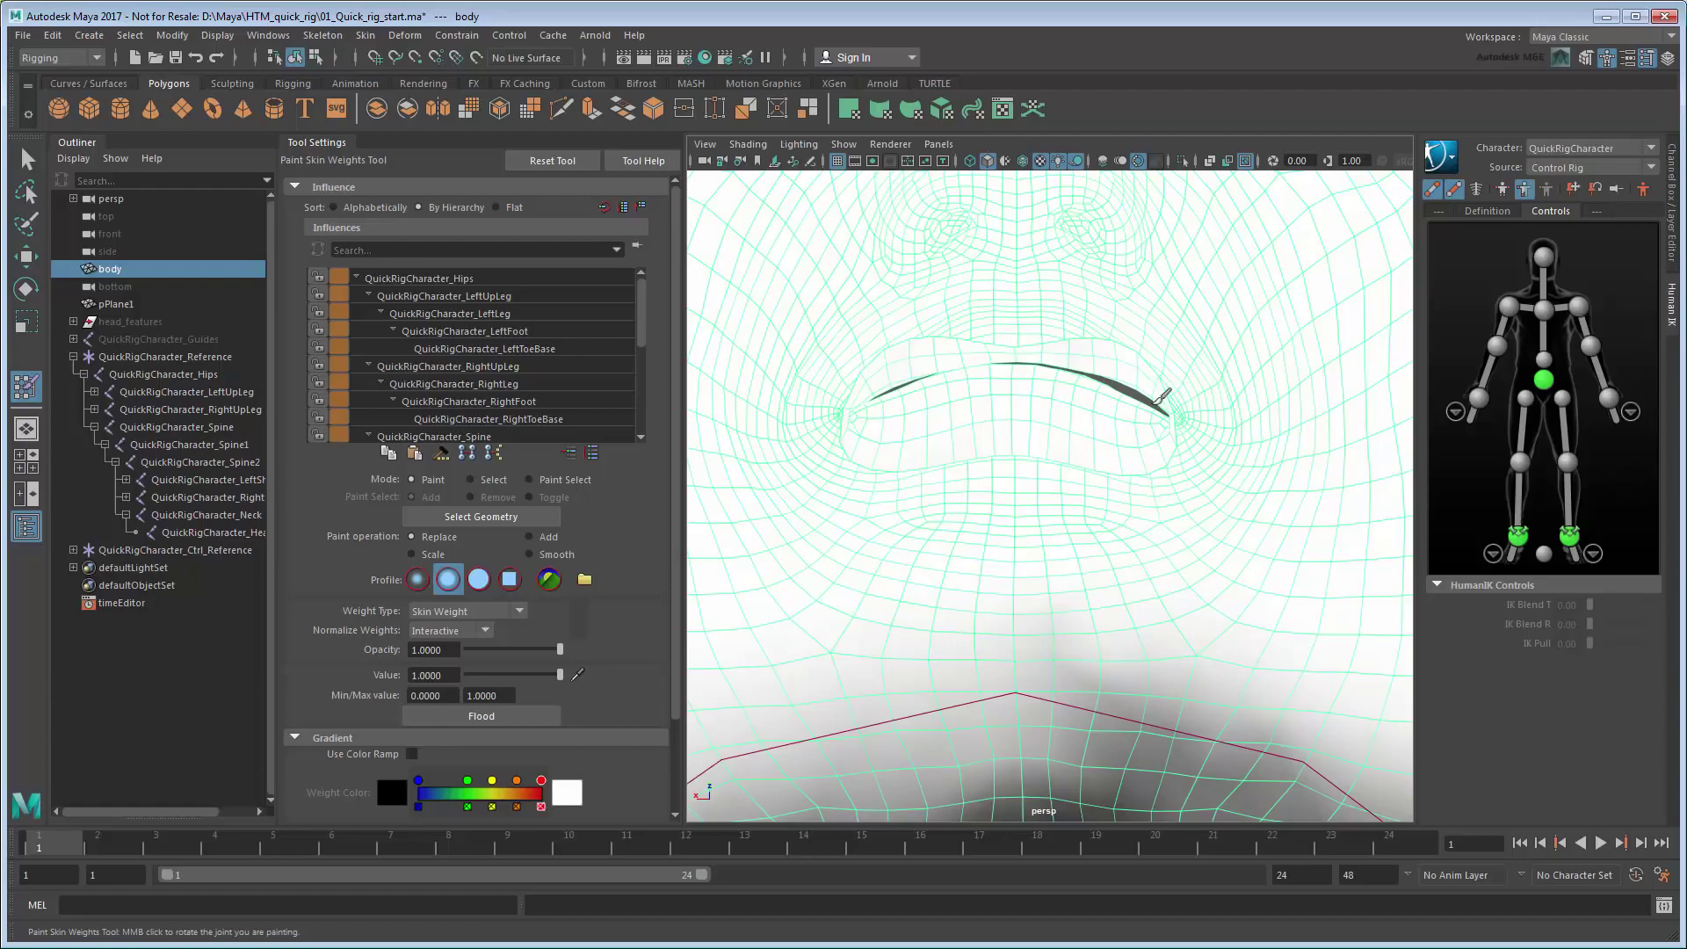
- Zoom and orbit the view to inspect the back of the head
scroll(1114, 387, "down", 5)
scroll(1104, 445, "up", 4)
scroll(826, 323, "up", 2)
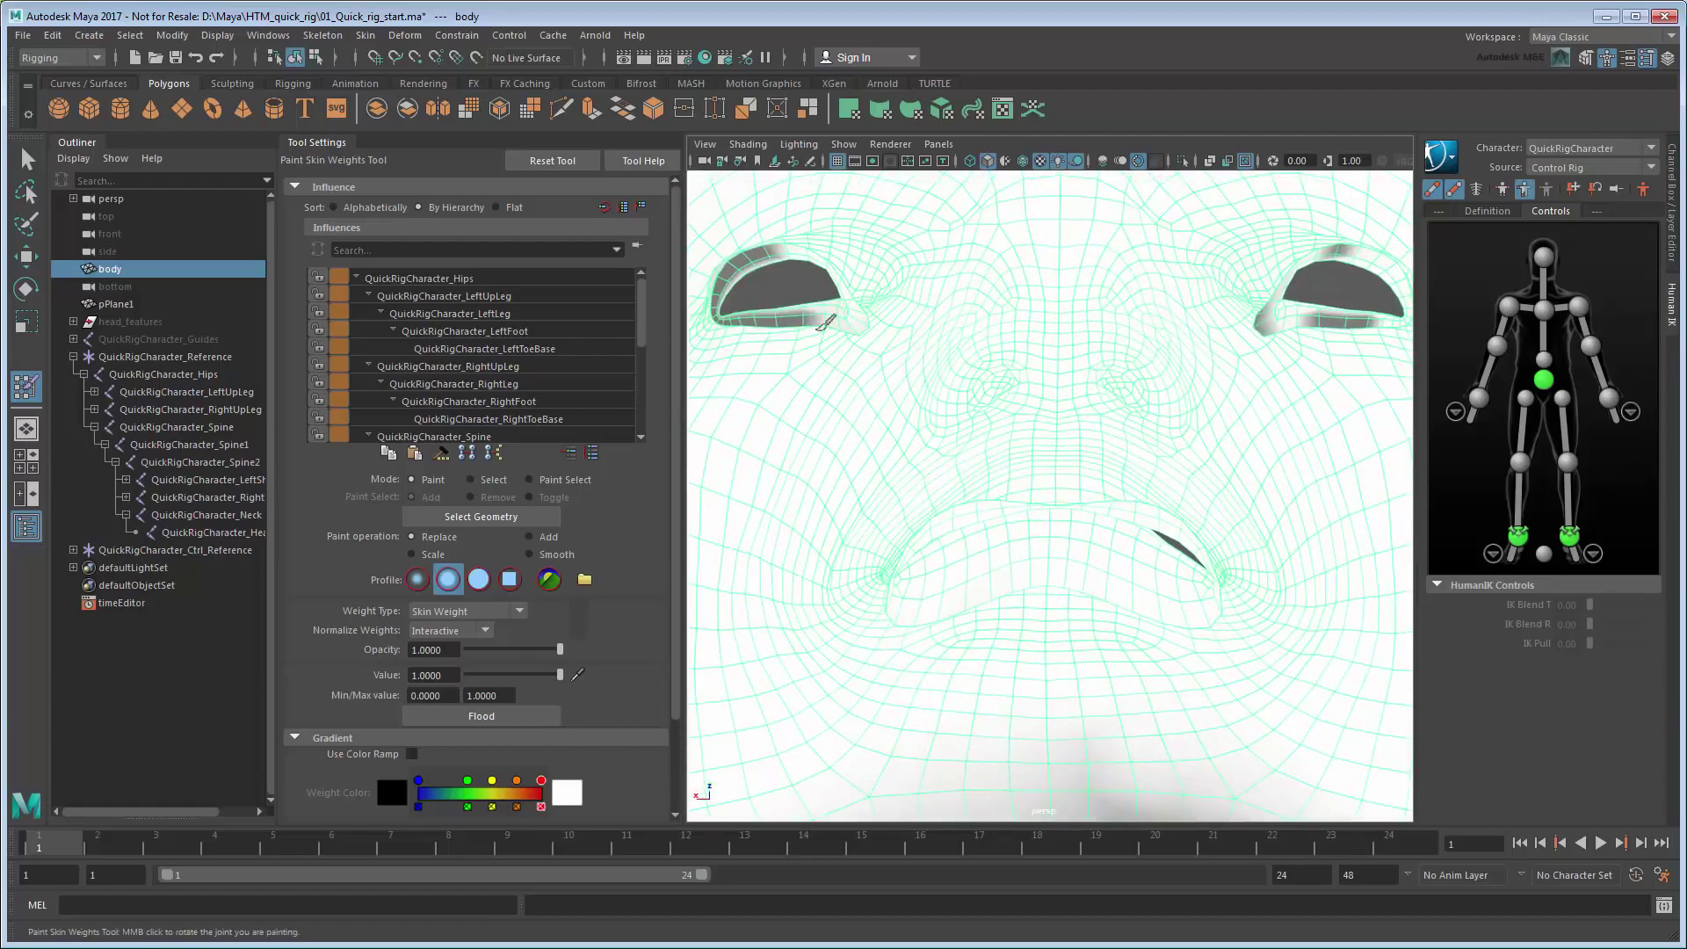
scroll(1265, 507, "down", 4)
scroll(1265, 507, "down", 2)
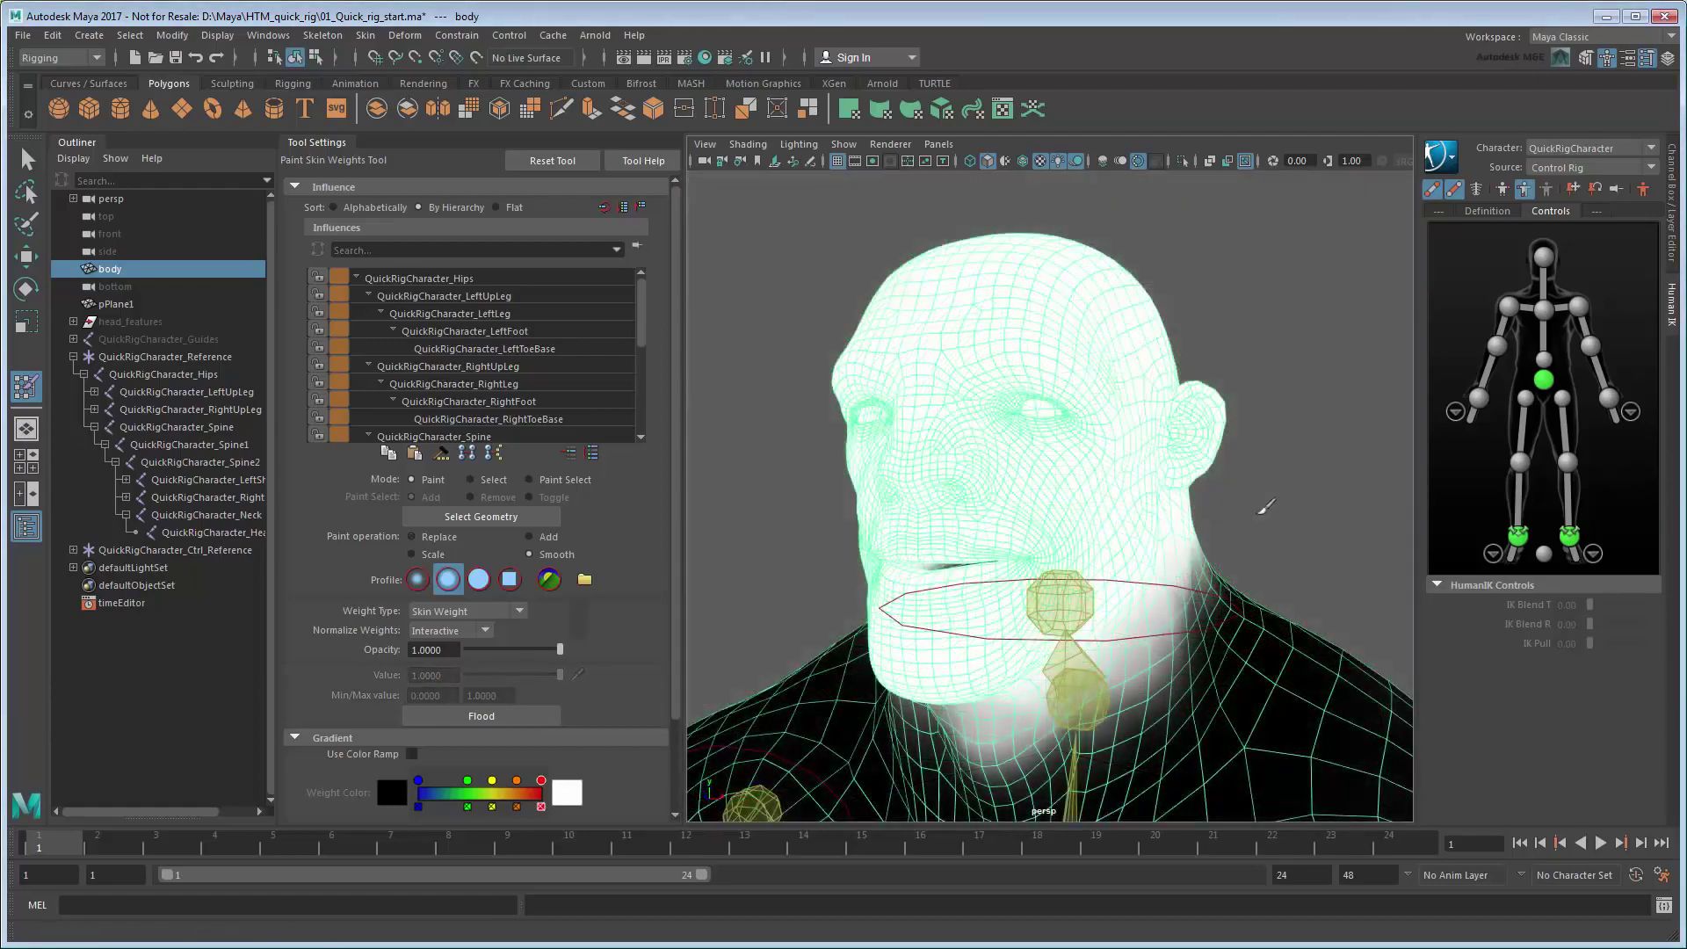
mouse_move(1265, 507)
left_mouse_down("alt")
mouse_move(1005, 534)
mouse_move(856, 516)
left_mouse_up("alt")
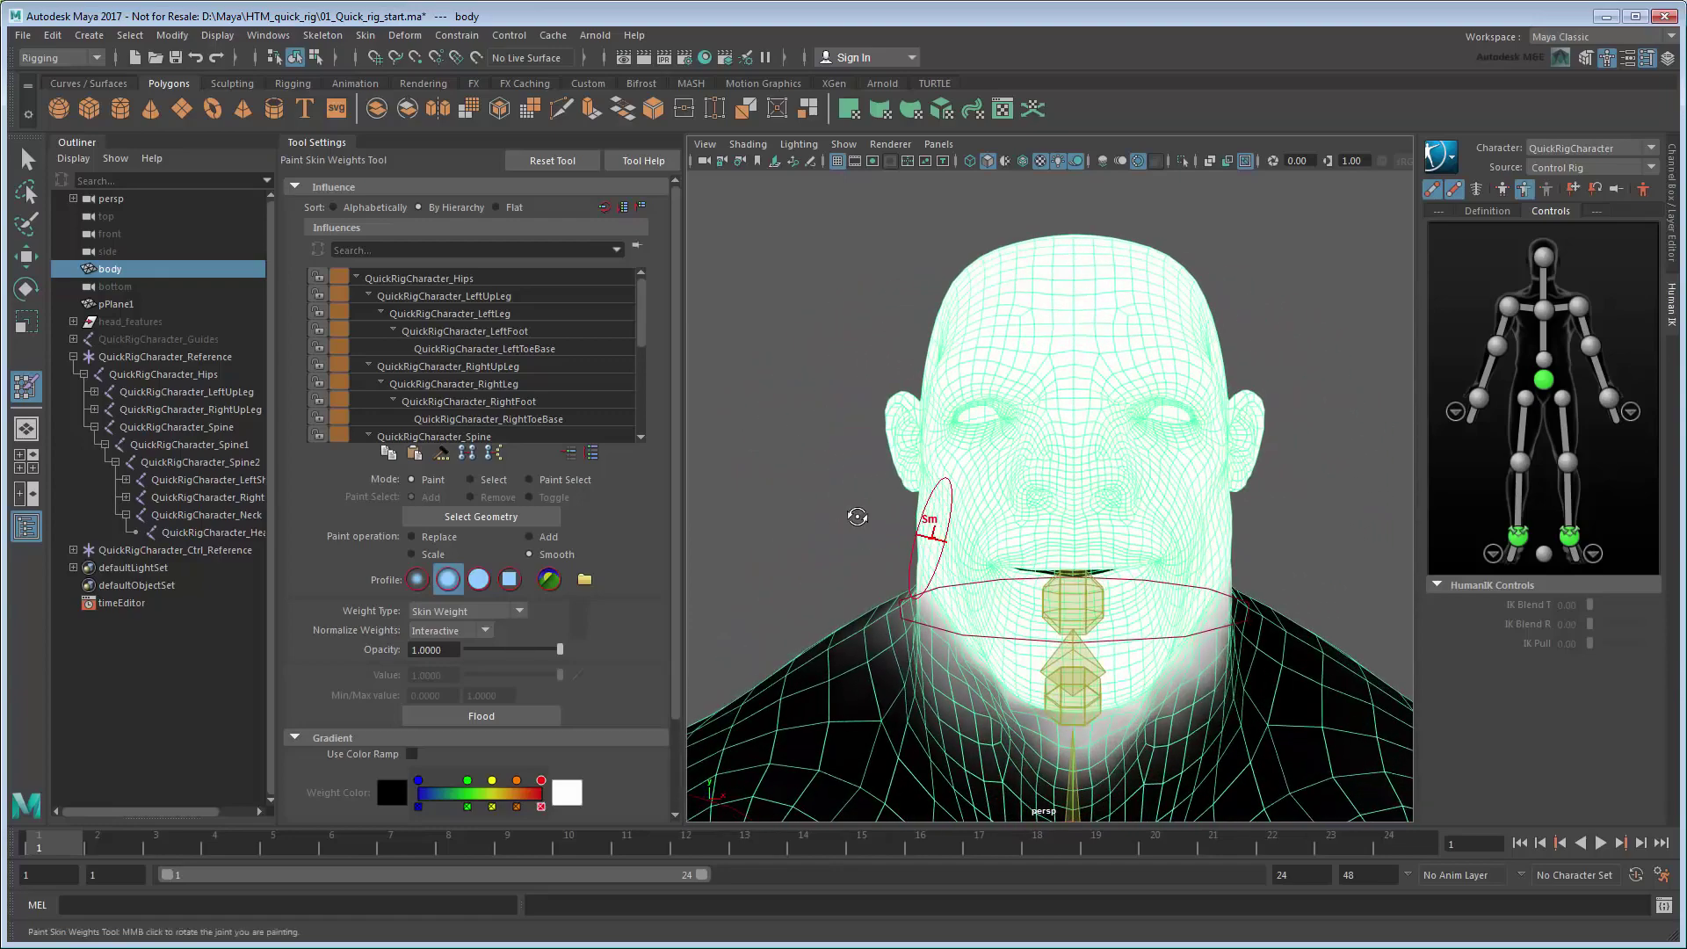
- Unhide head_features and rotate the head control to test the head weights
key("q")
left_click(130, 321)
key("shift+h")
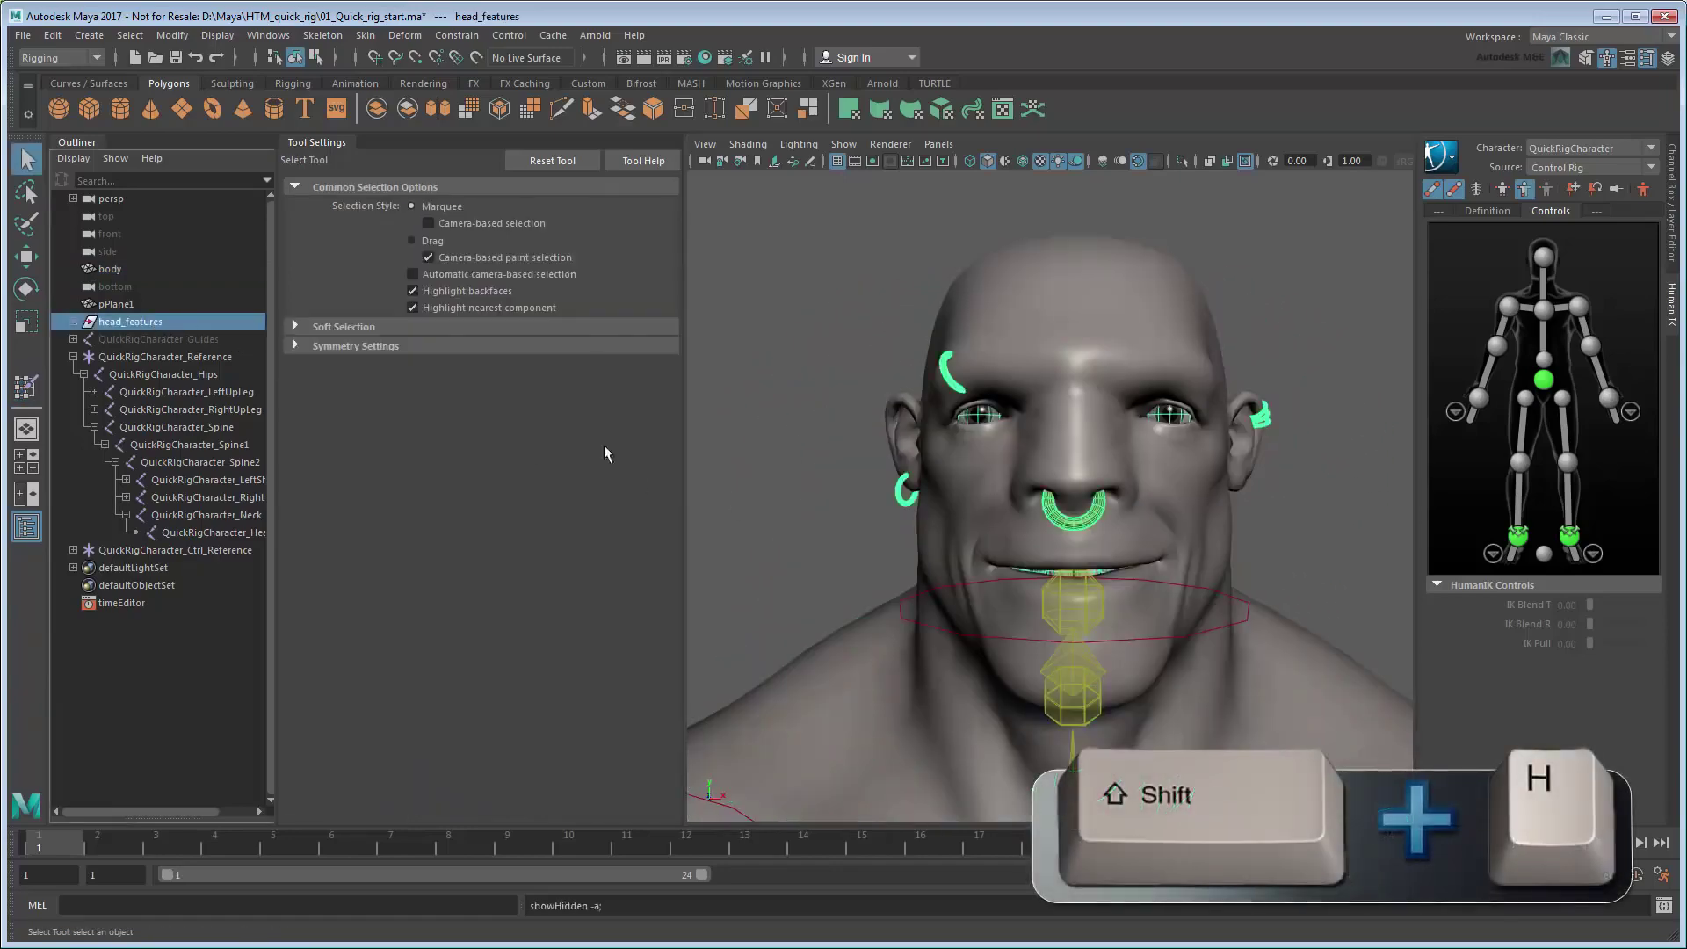
left_click(1203, 630)
key("e")
mouse_move(1015, 611)
left_mouse_down()
mouse_move(1061, 626)
mouse_move(973, 619)
mouse_move(978, 529)
mouse_move(951, 540)
left_mouse_up()
left_click(973, 619)
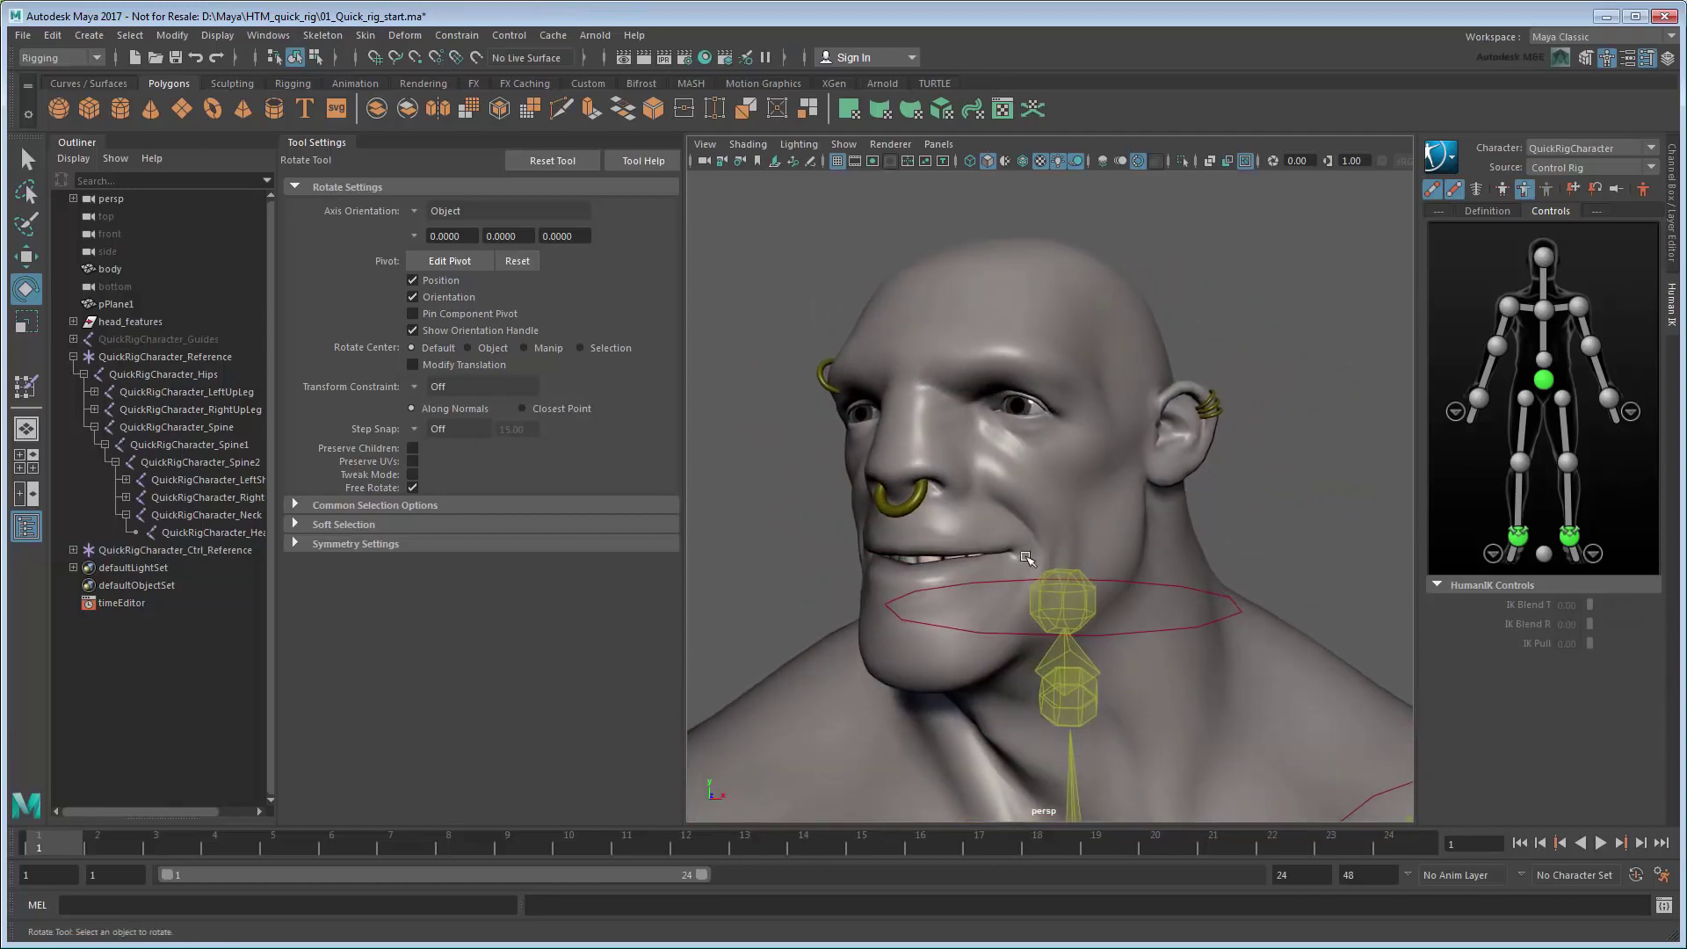
- Reselect the body mesh and resume painting its skin weights
key("q")
left_click(1070, 528)
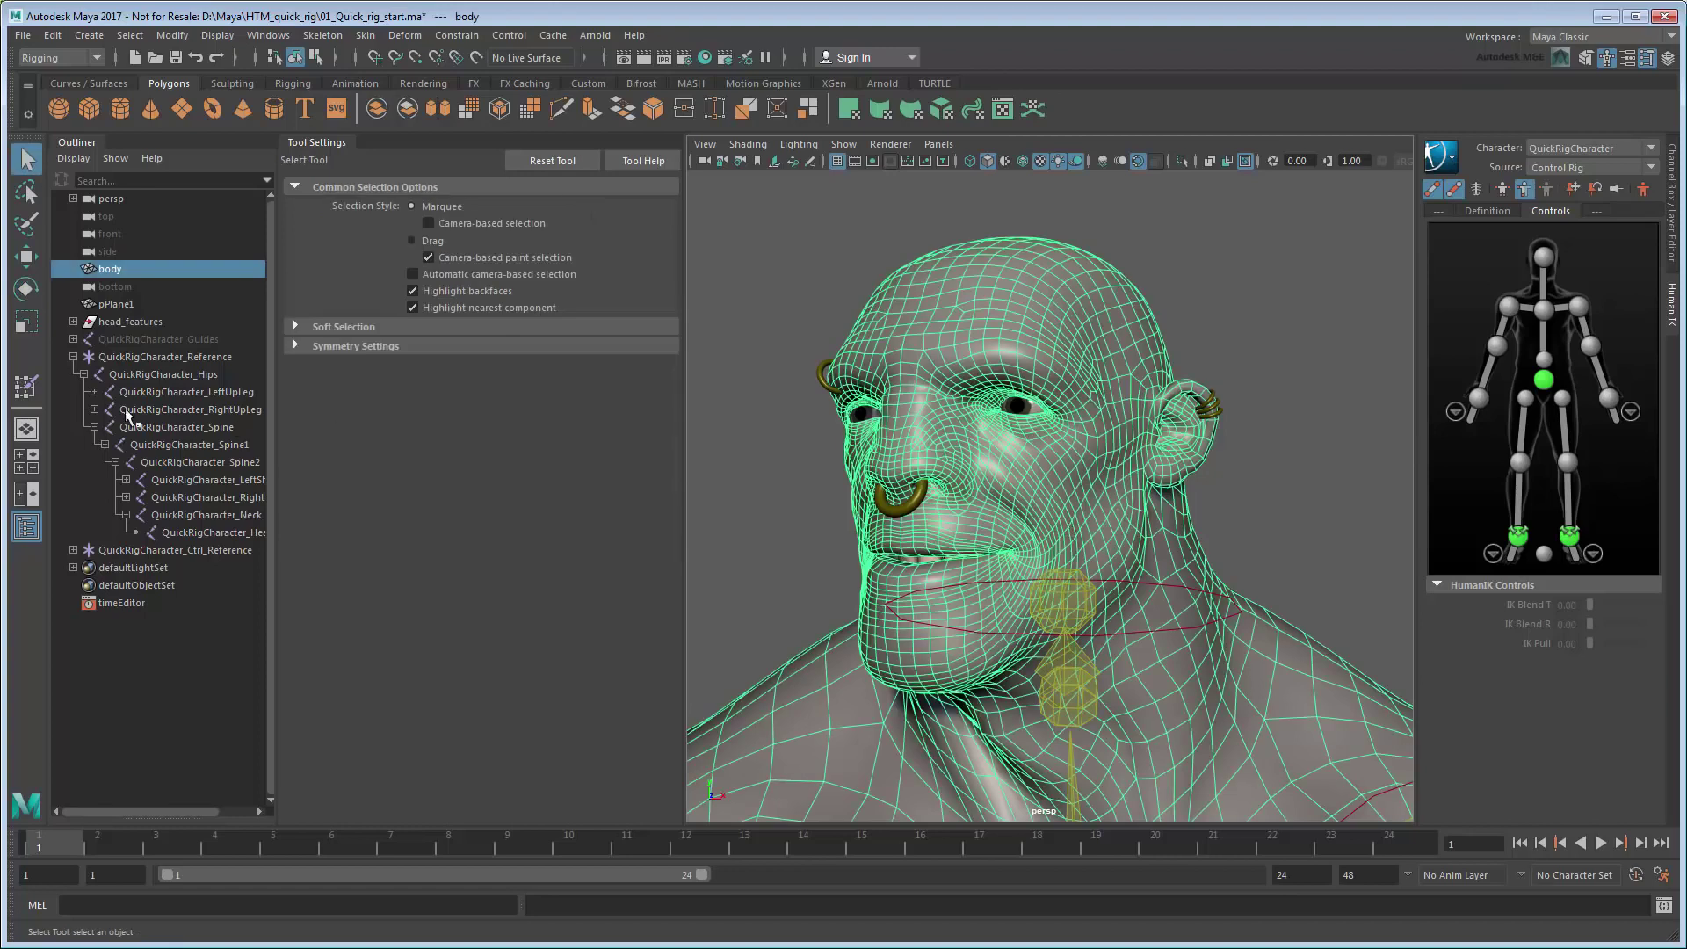
left_click(28, 387)
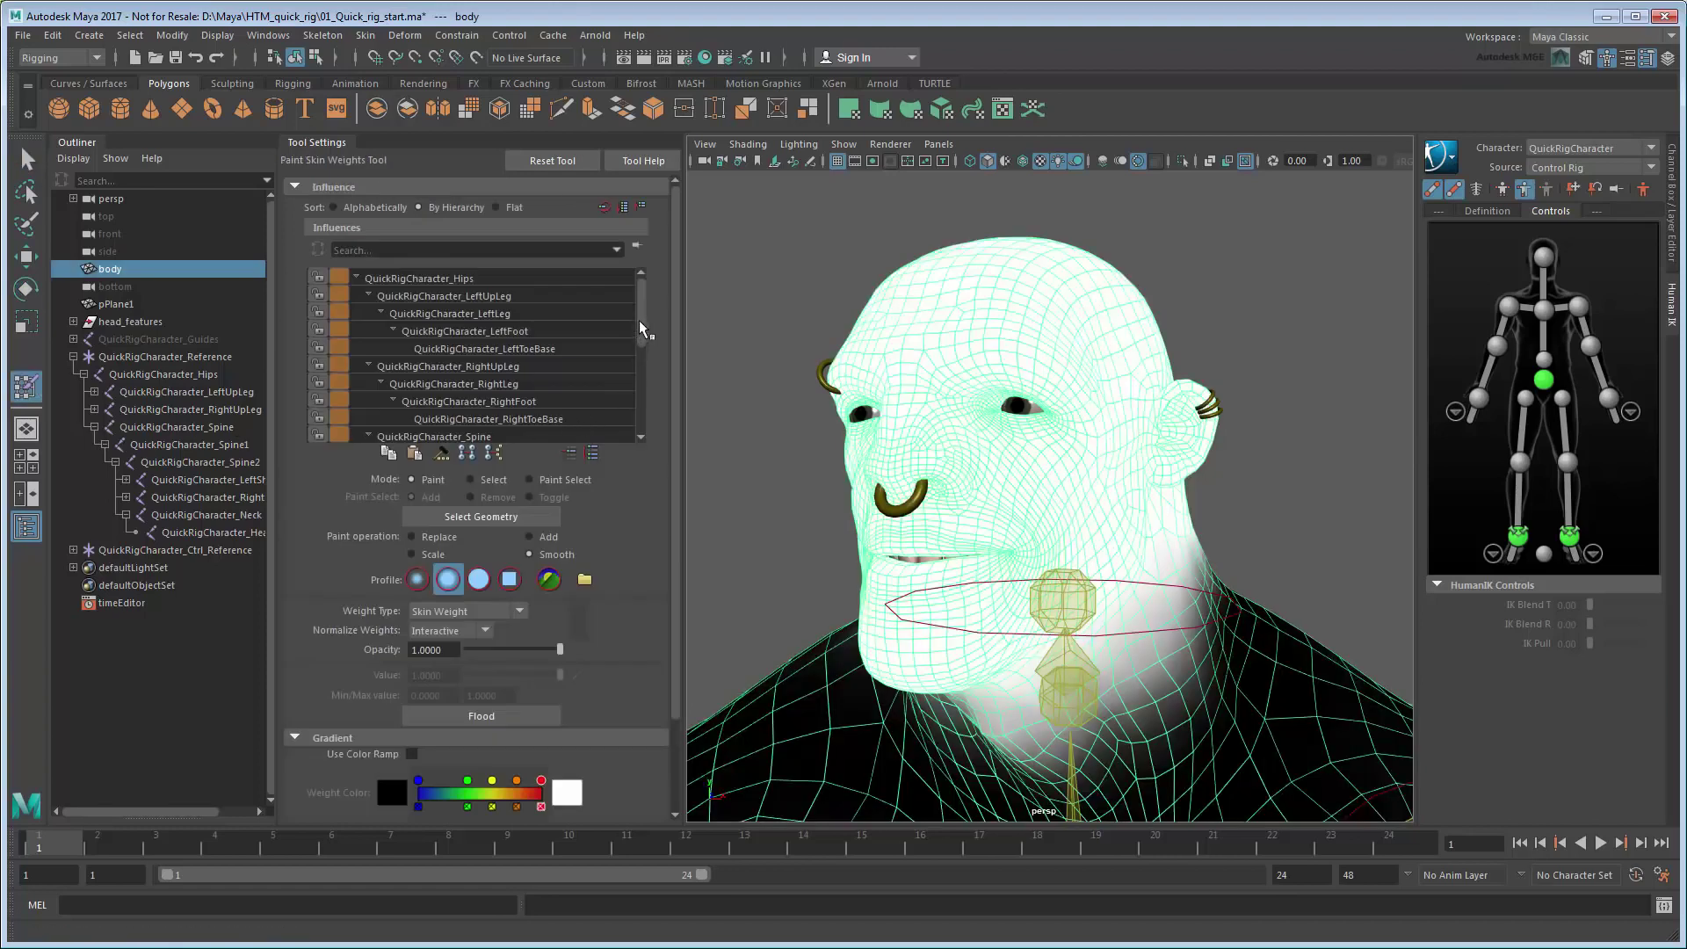
left_click_drag(639, 319, 639, 404)
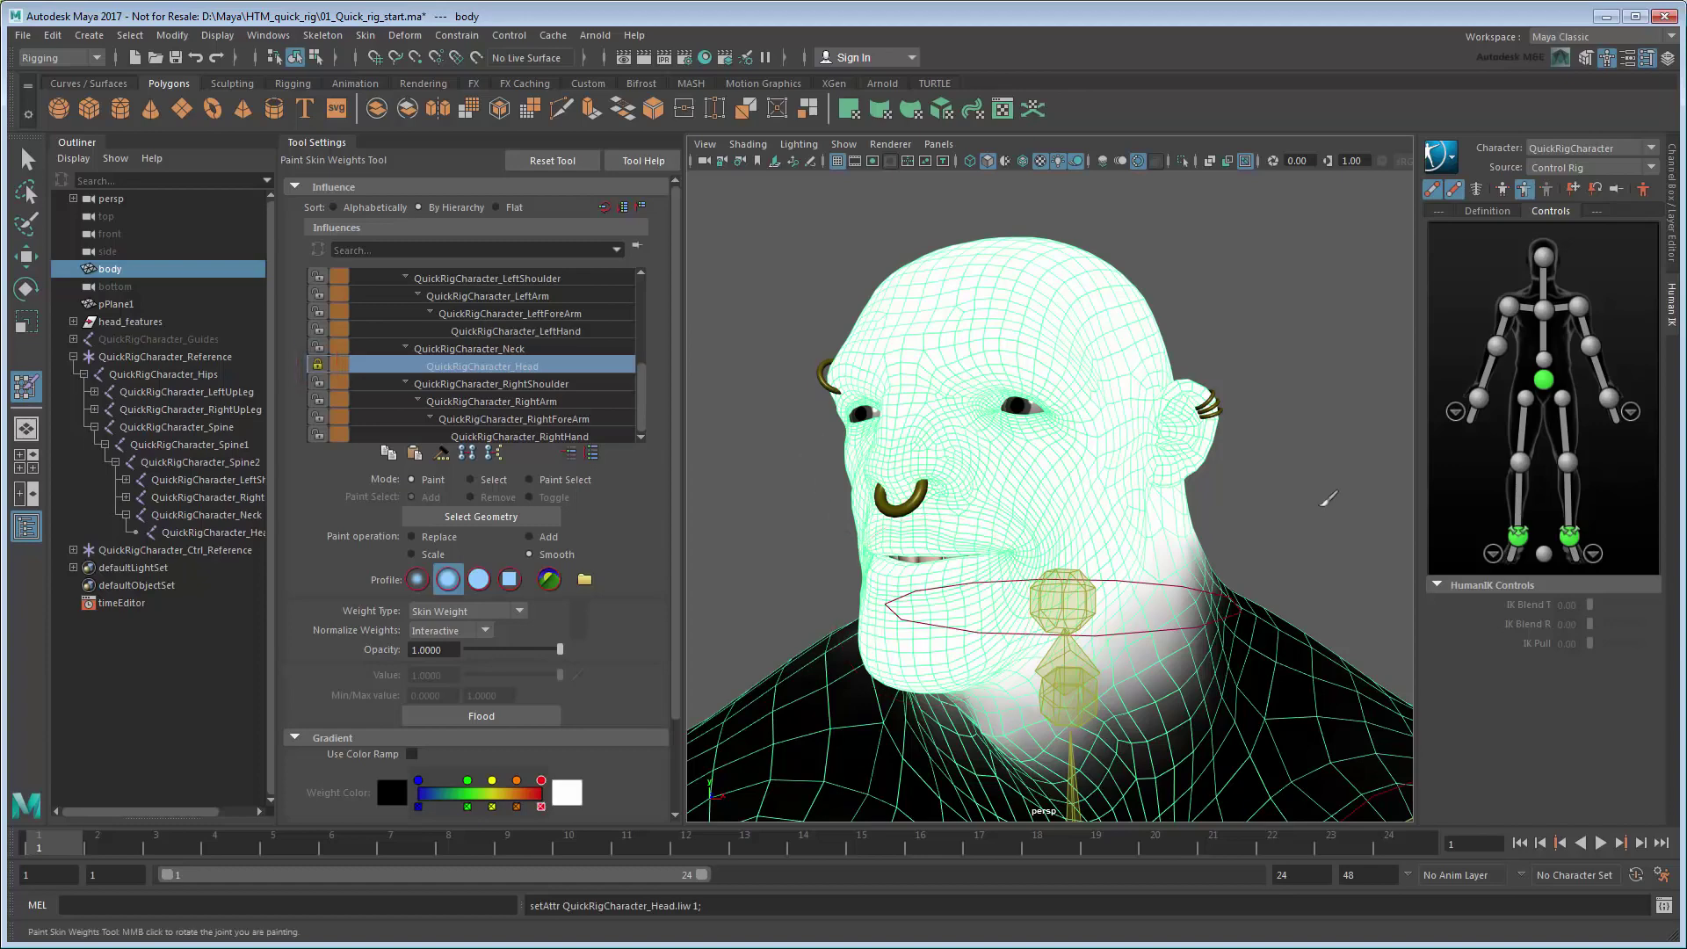
- Reset the character to its HumanIK stance pose and clear the selection
key("q")
left_click(1236, 610)
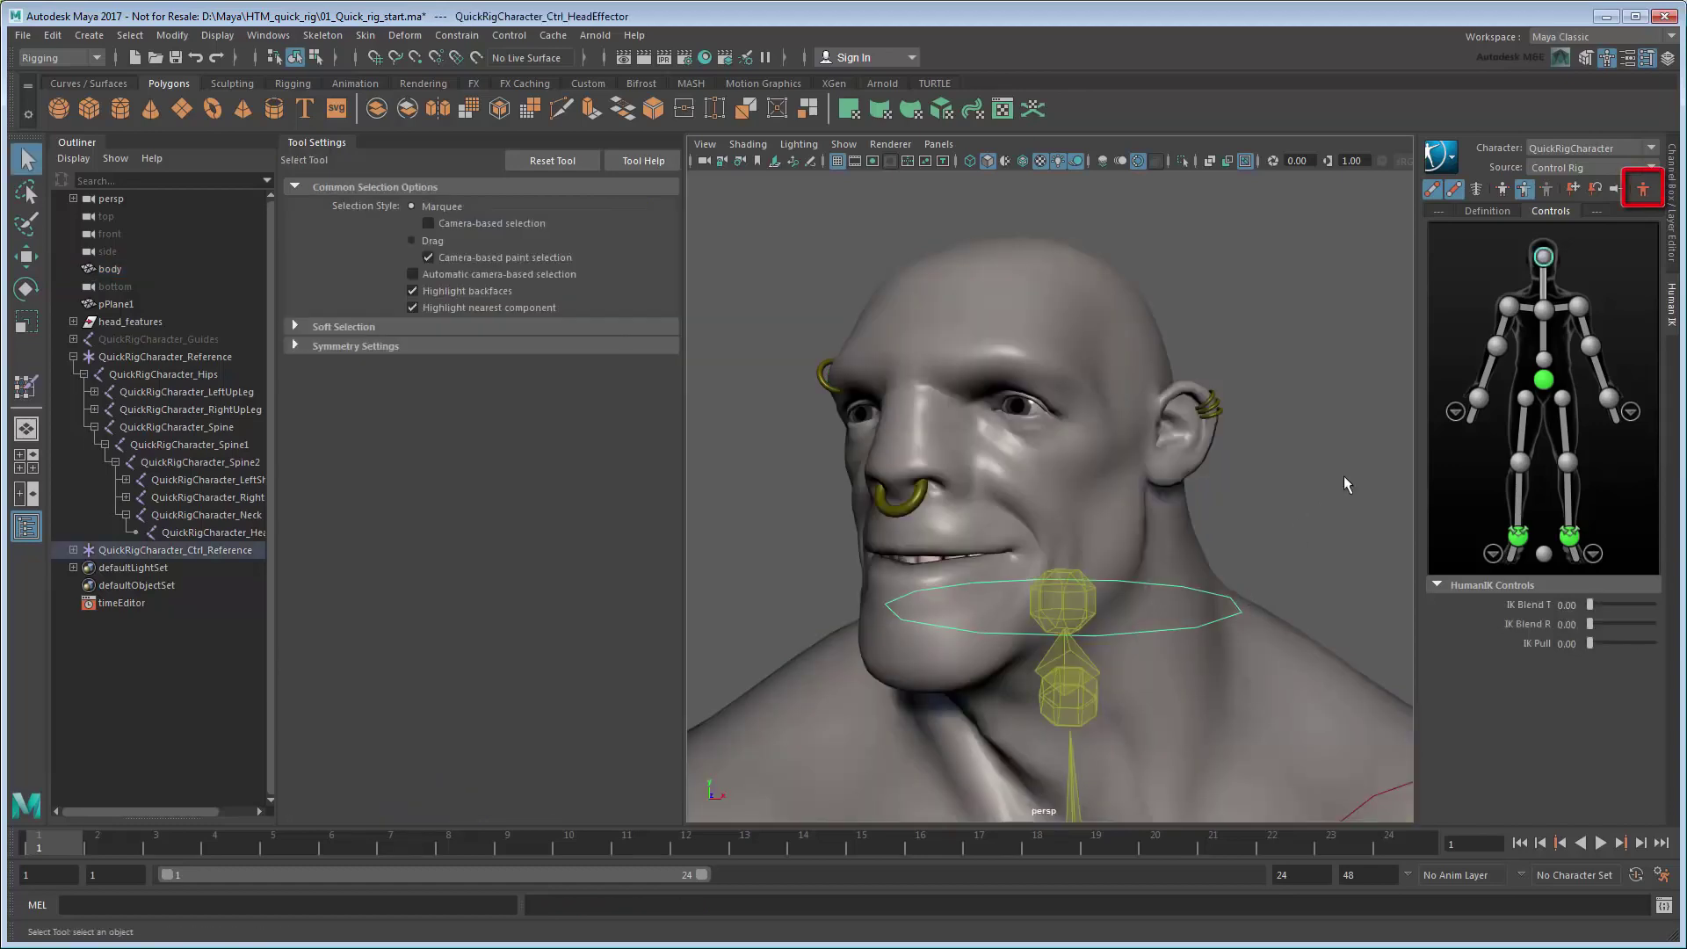
left_click(1645, 193)
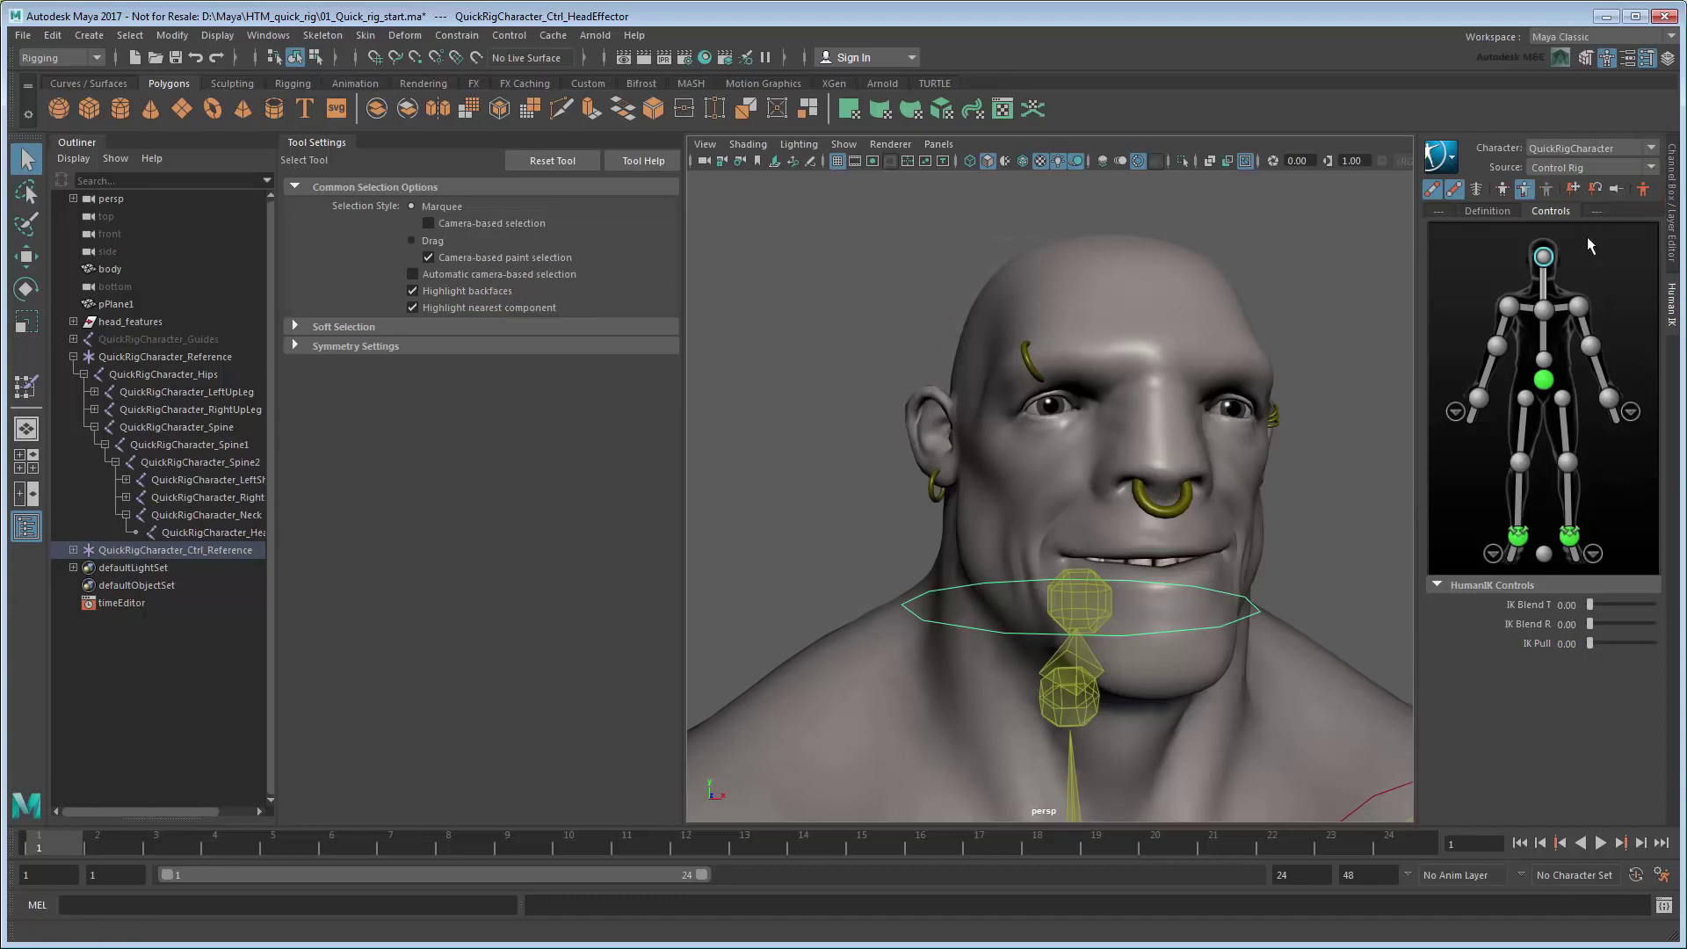
scroll(1163, 561, "down", 2)
scroll(1140, 571, "down", 2)
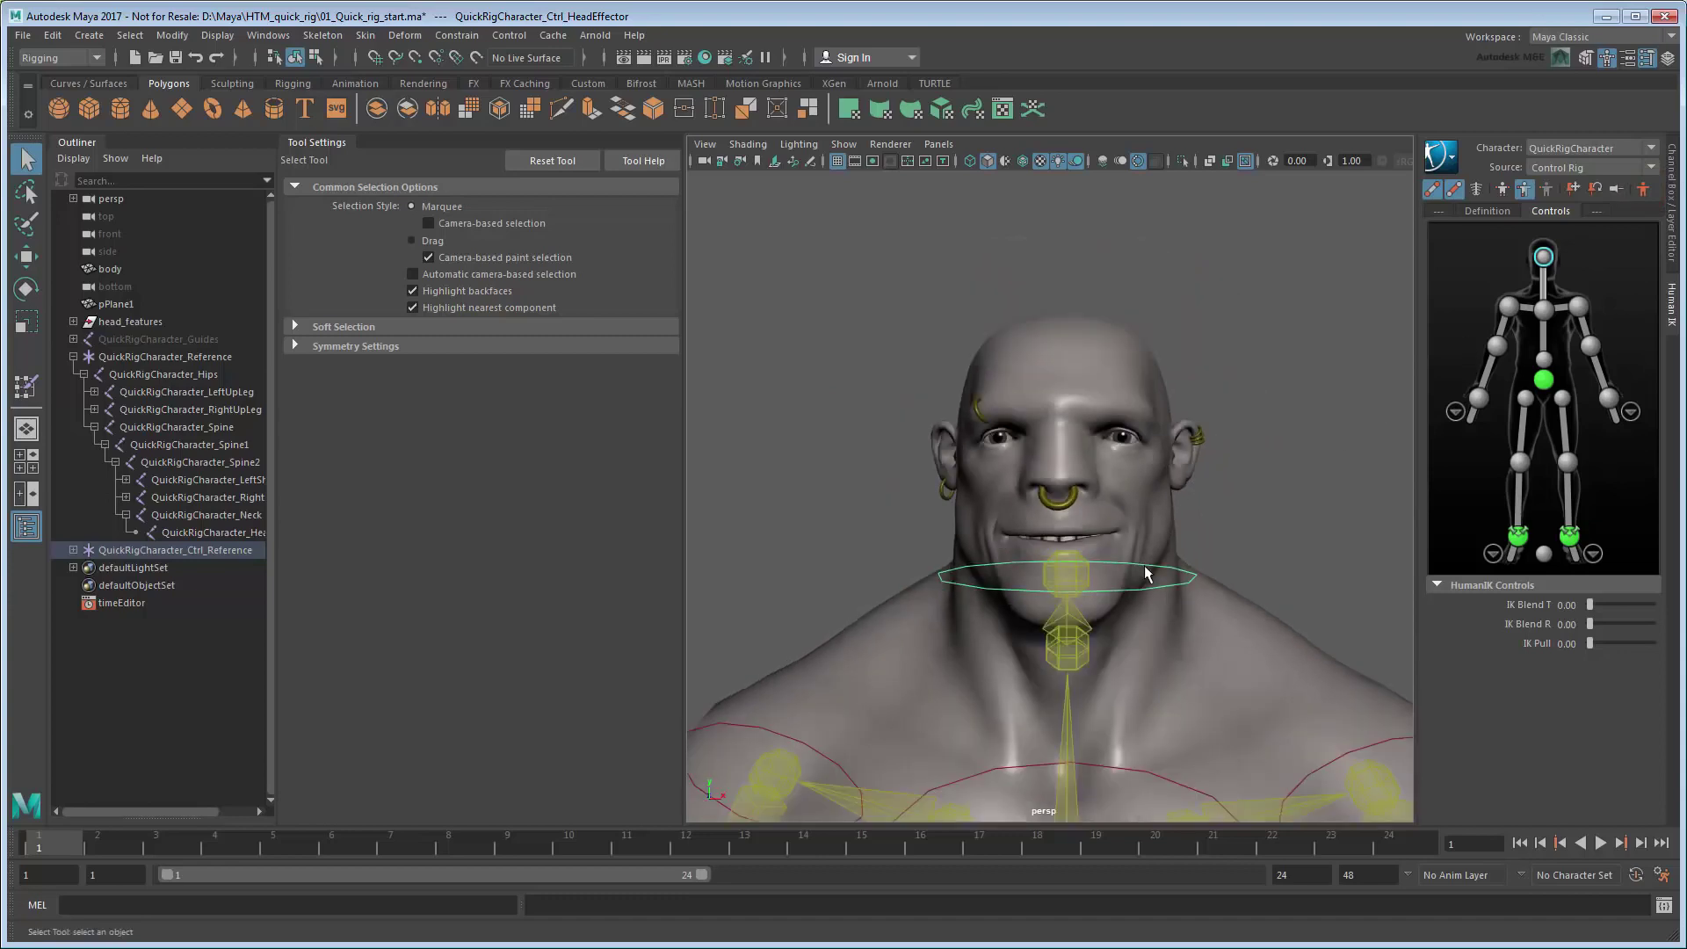
left_click(1262, 495)
- Rotate the left shoulder control to raise the arm toward a T-pose
scroll(1273, 509, "down", 2)
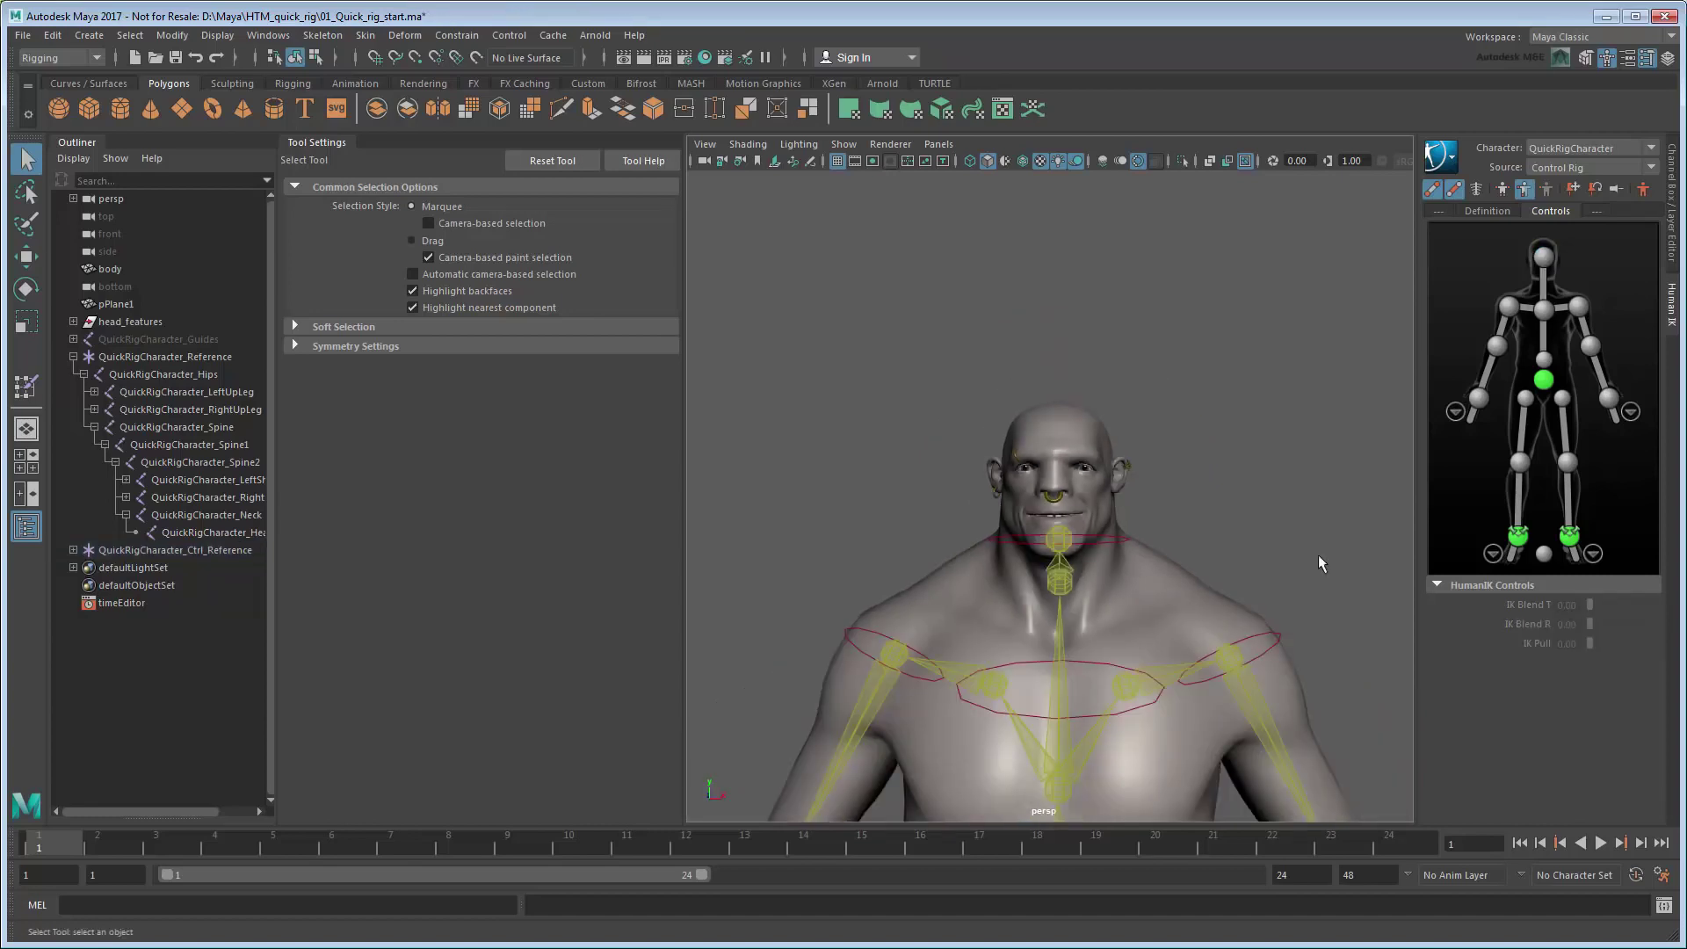
middle_click_drag(1318, 555, 1146, 318, "alt")
key("e")
left_click(1109, 382)
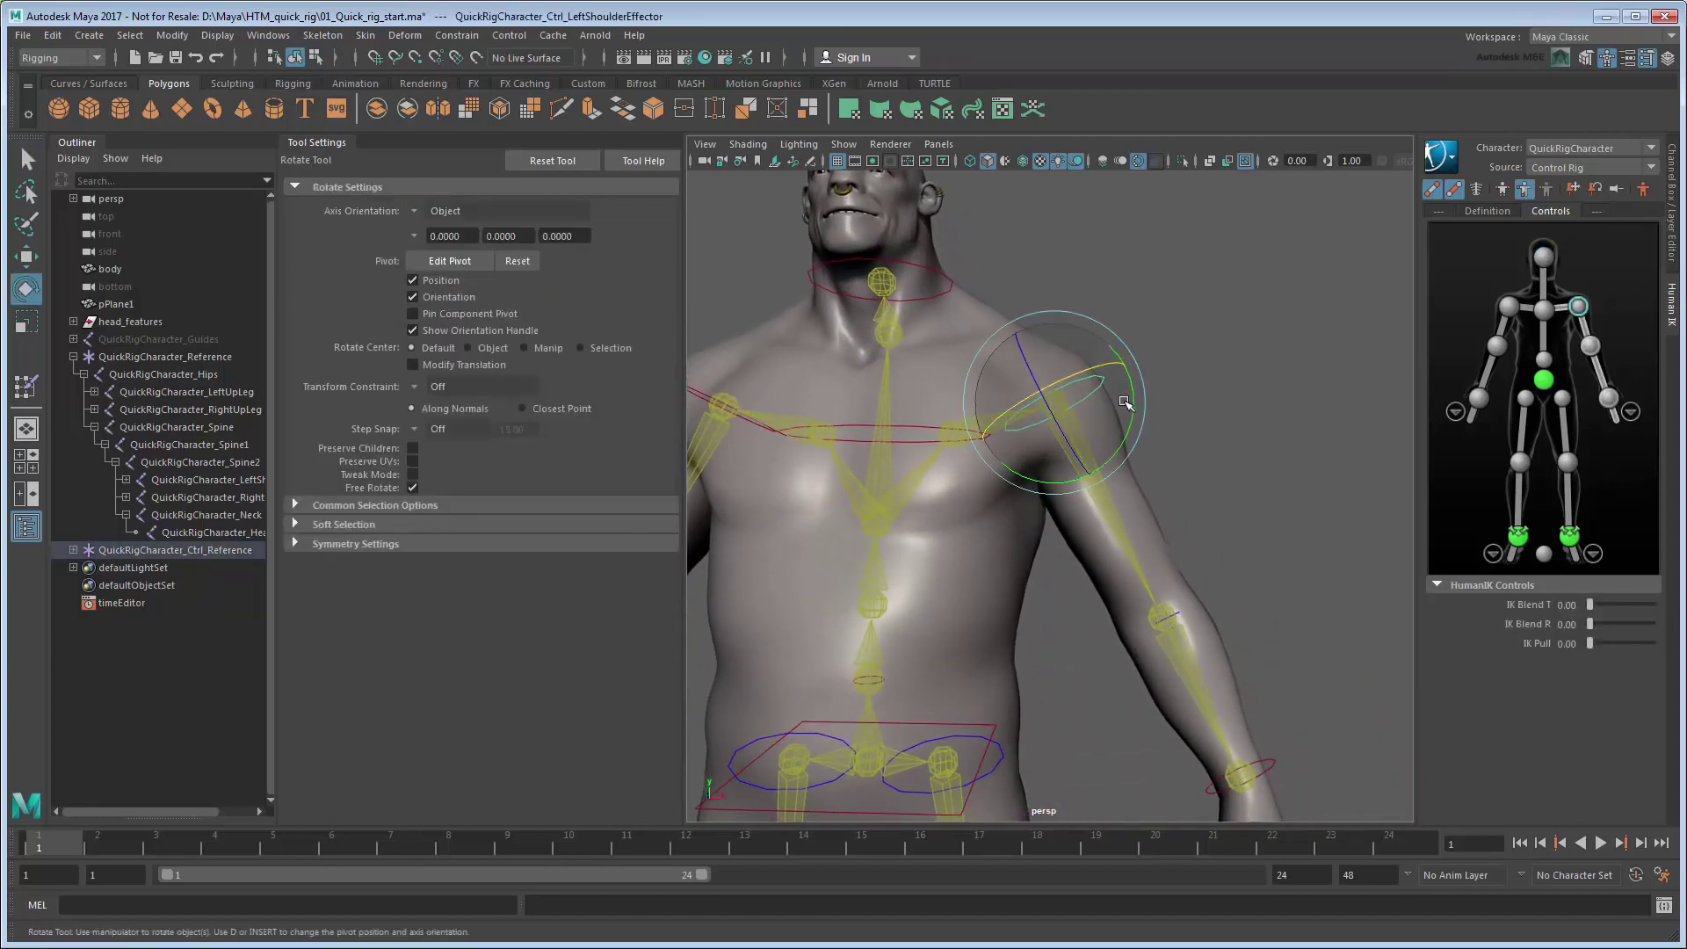
left_click_drag(1130, 409, 1133, 338)
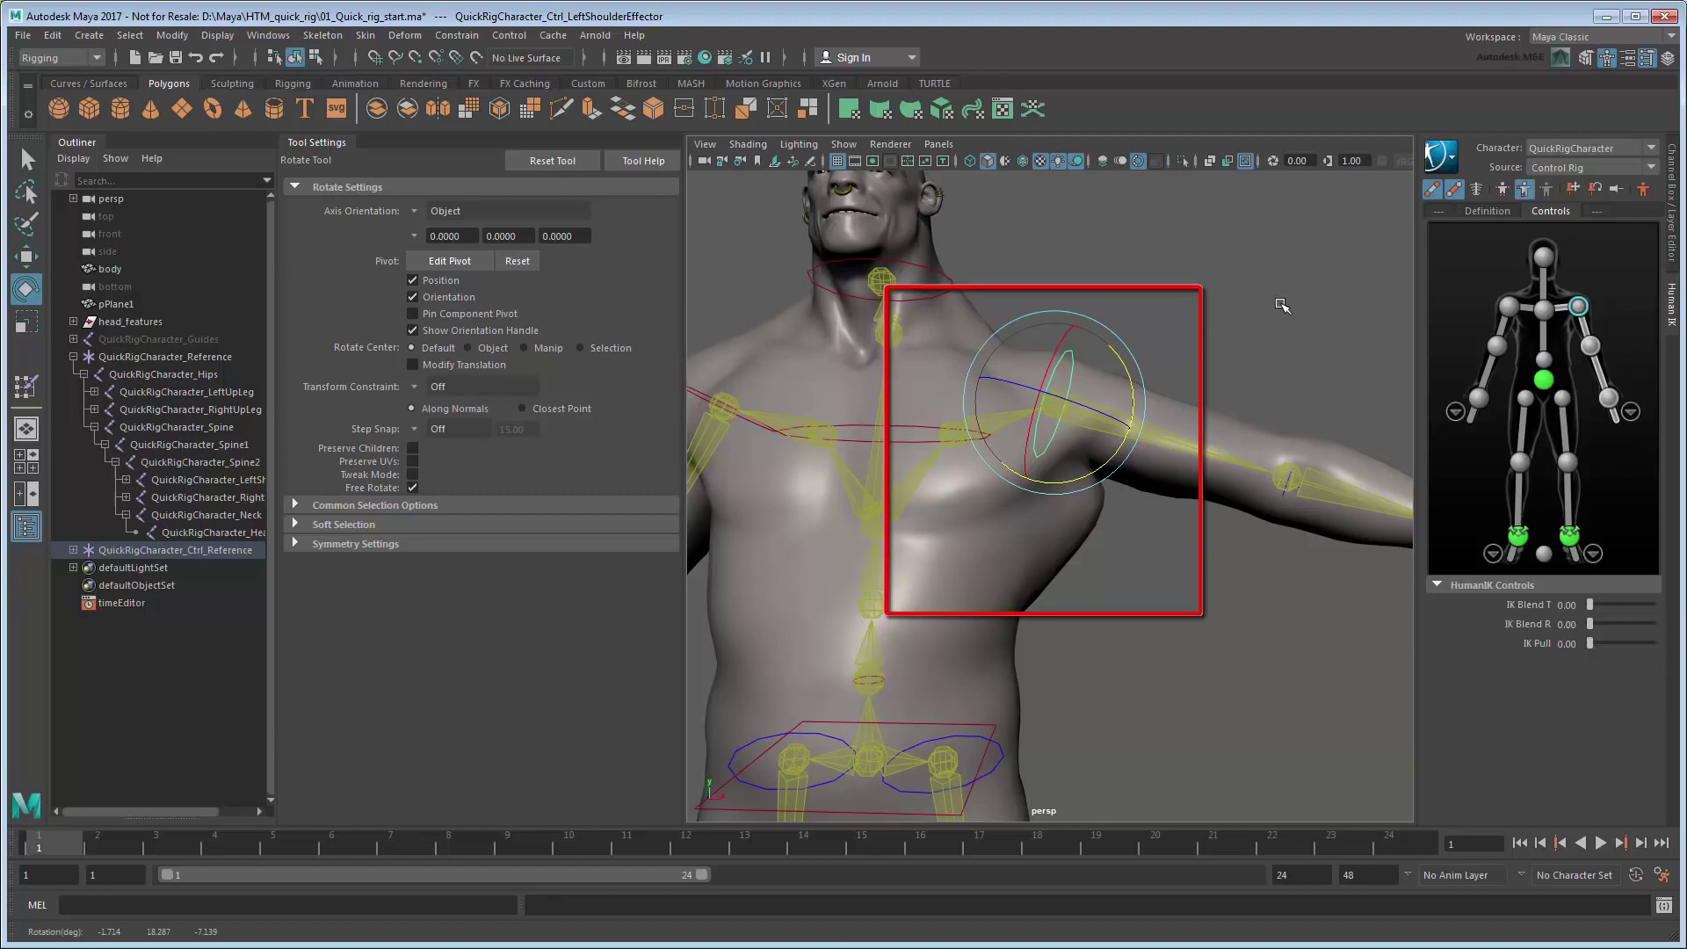
- Paint Spine2 influence across the body's chest
key("q")
left_click(967, 593)
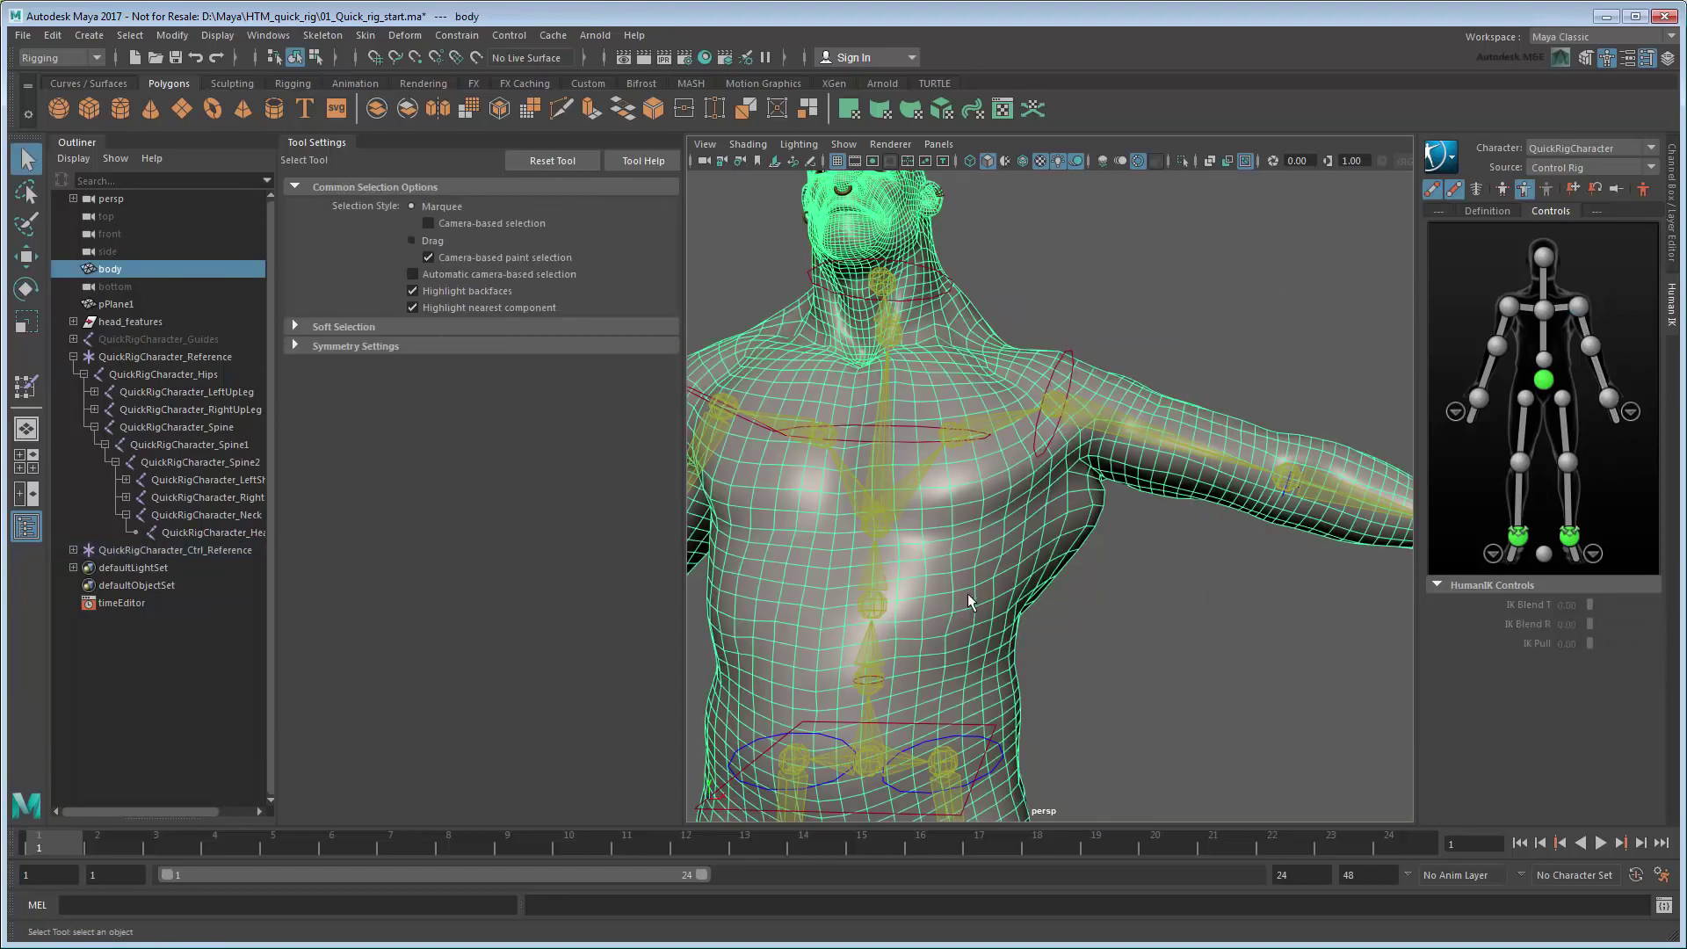
left_click(24, 386)
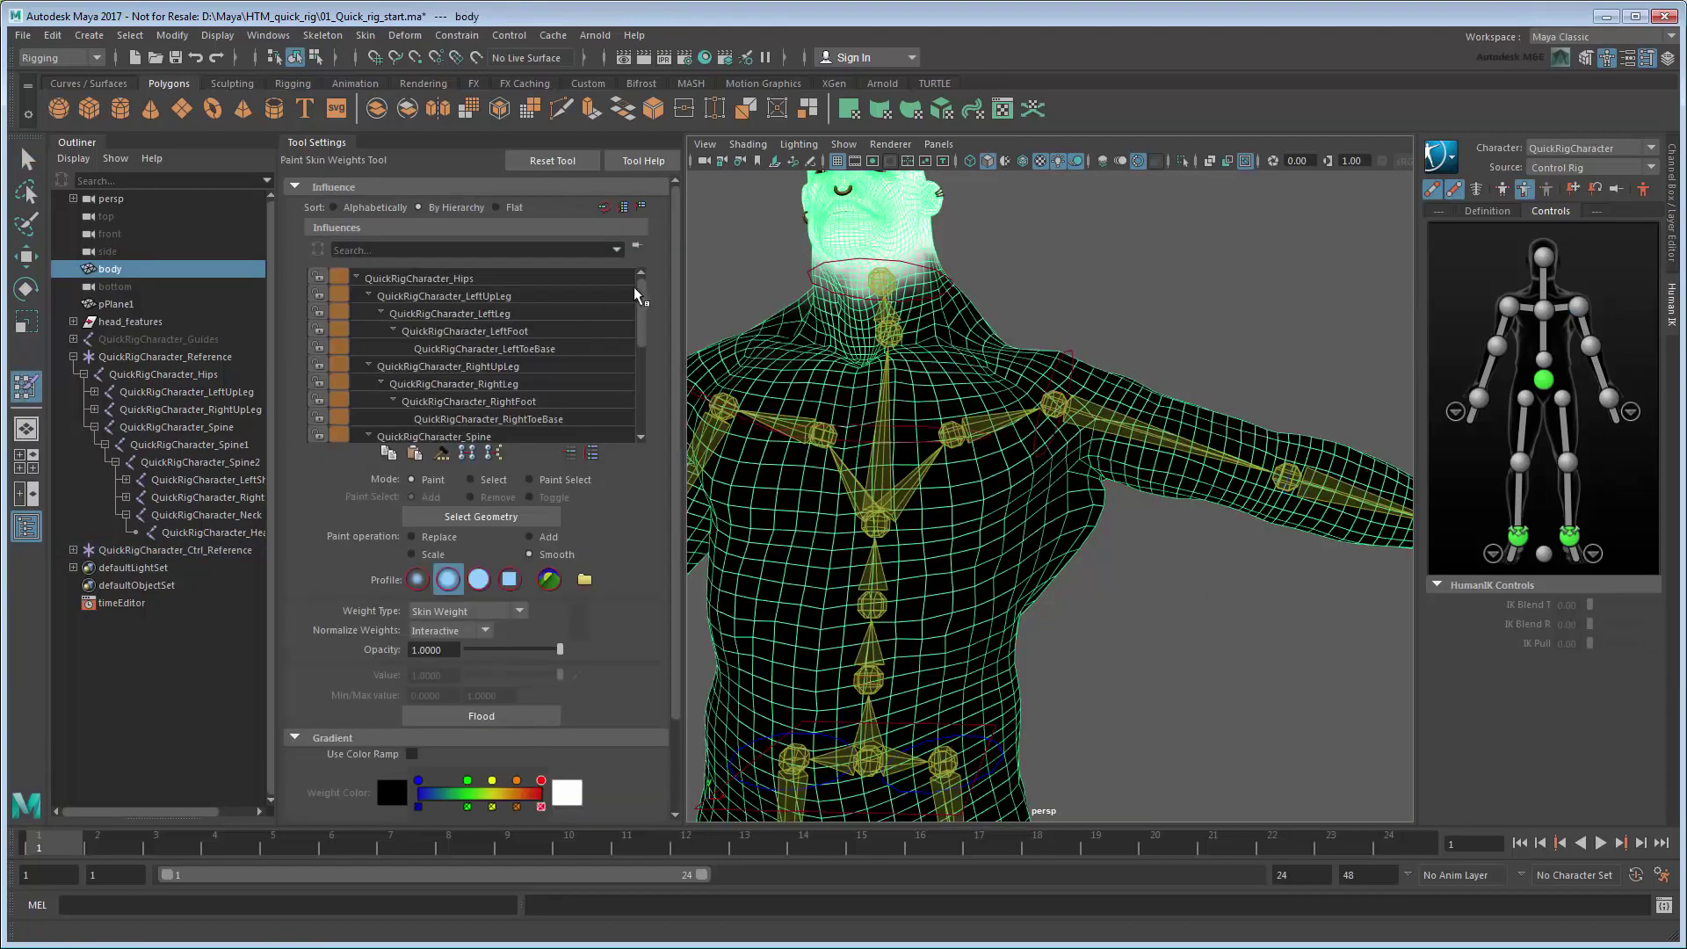
left_click_drag(639, 294, 641, 346)
left_click(520, 340)
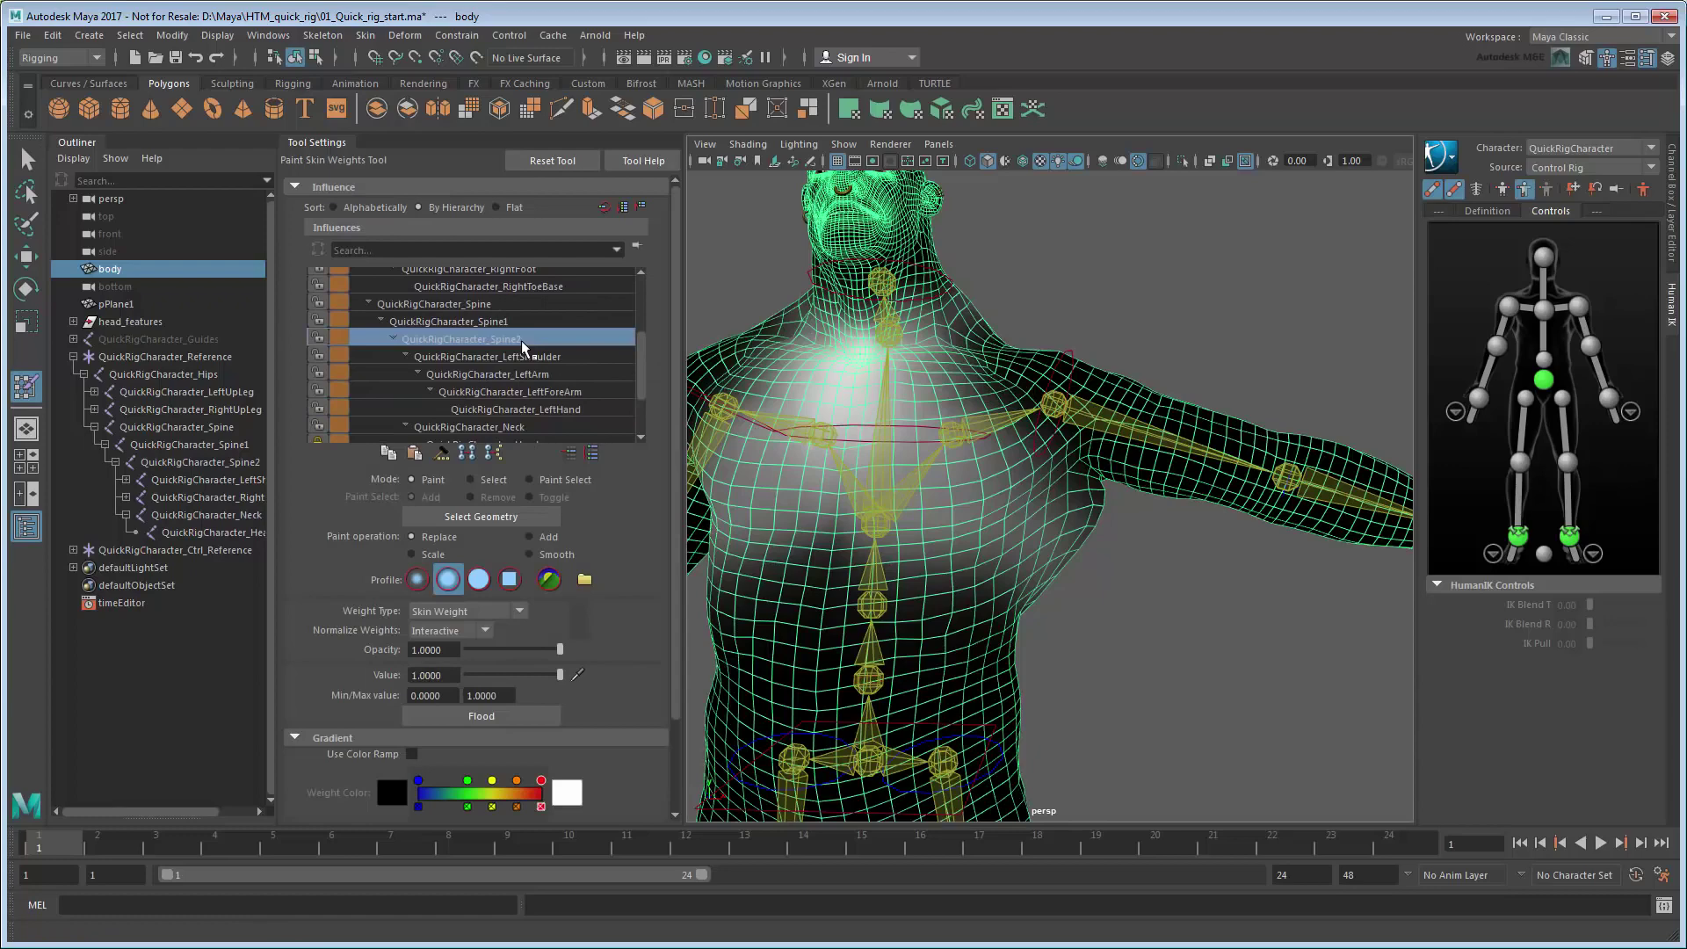
mouse_move(1099, 527)
left_mouse_down()
mouse_move(940, 489)
mouse_move(1025, 471)
mouse_move(810, 482)
mouse_move(1010, 339)
mouse_move(1371, 448)
mouse_move(1280, 550)
mouse_move(1087, 557)
mouse_move(1292, 607)
left_mouse_up()
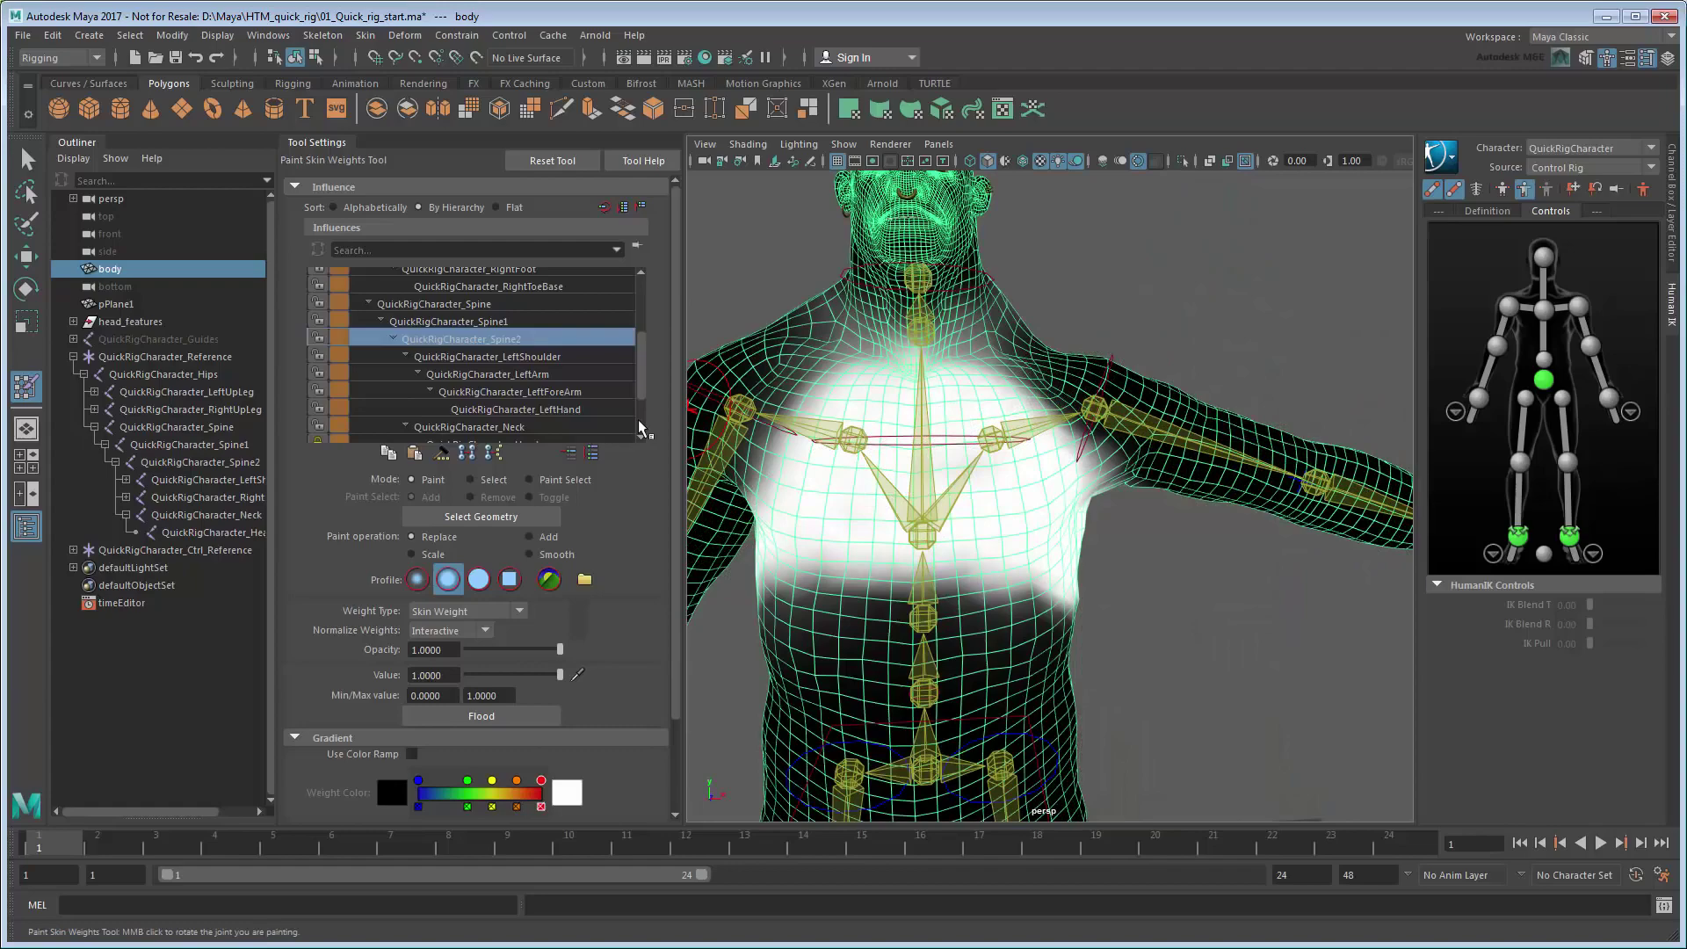
- Paint Neck weight around the neck base and smooth it across the shoulders
scroll(638, 419, "down", 3)
left_click(513, 348)
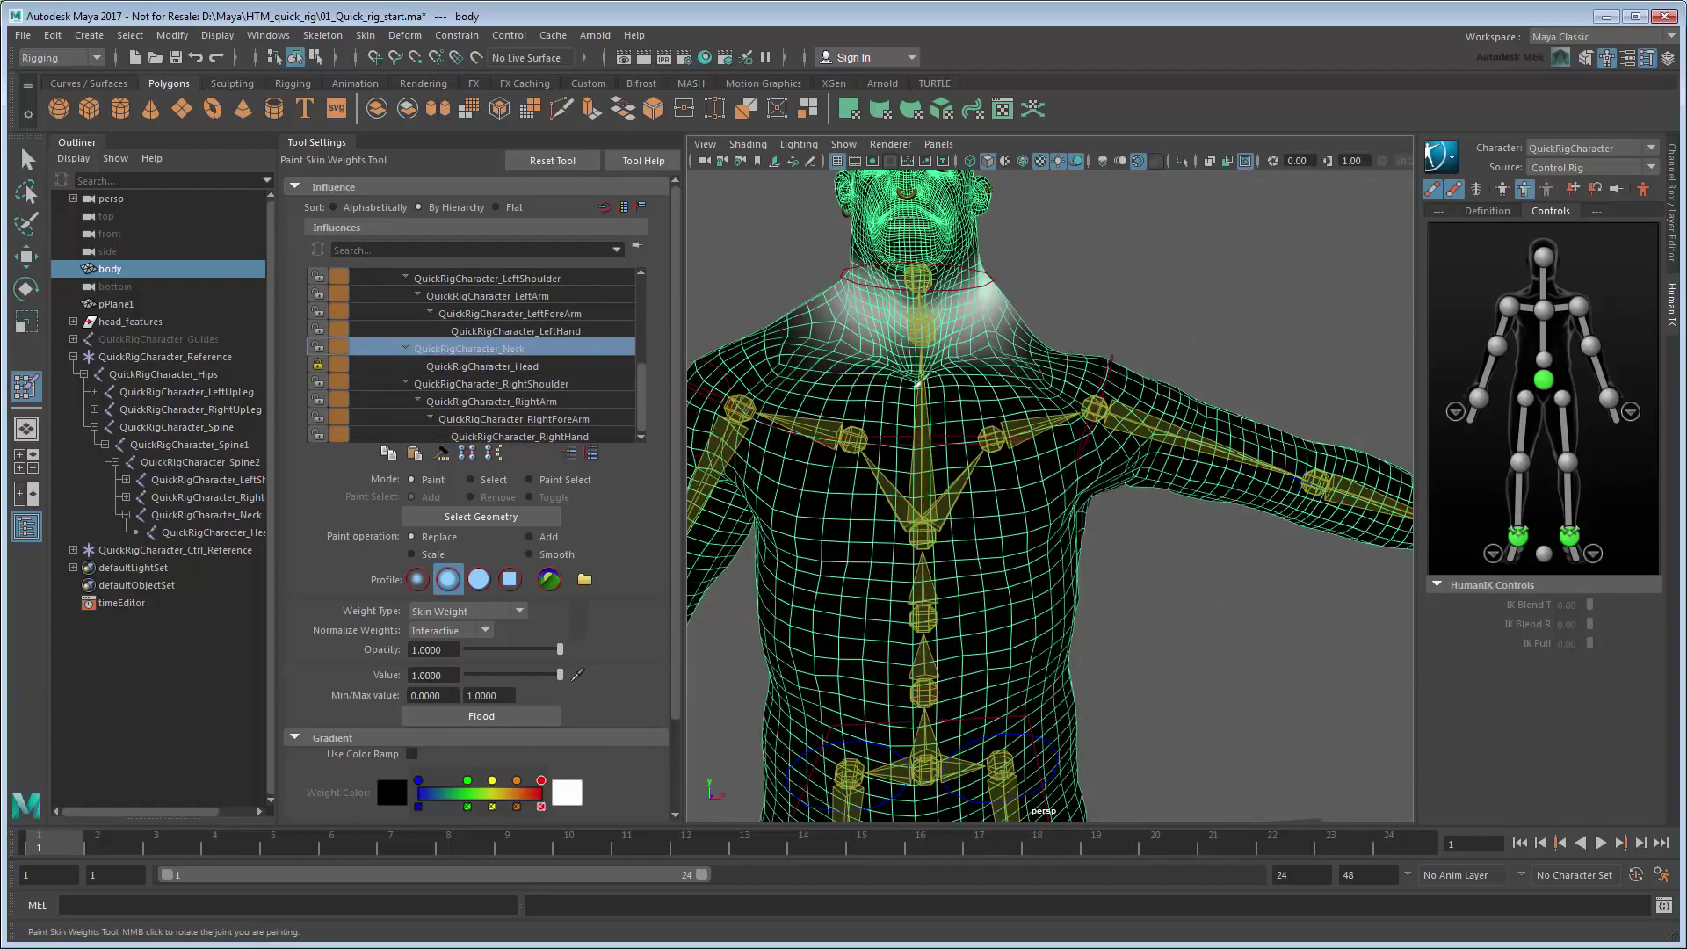
scroll(1036, 312, "down", 3)
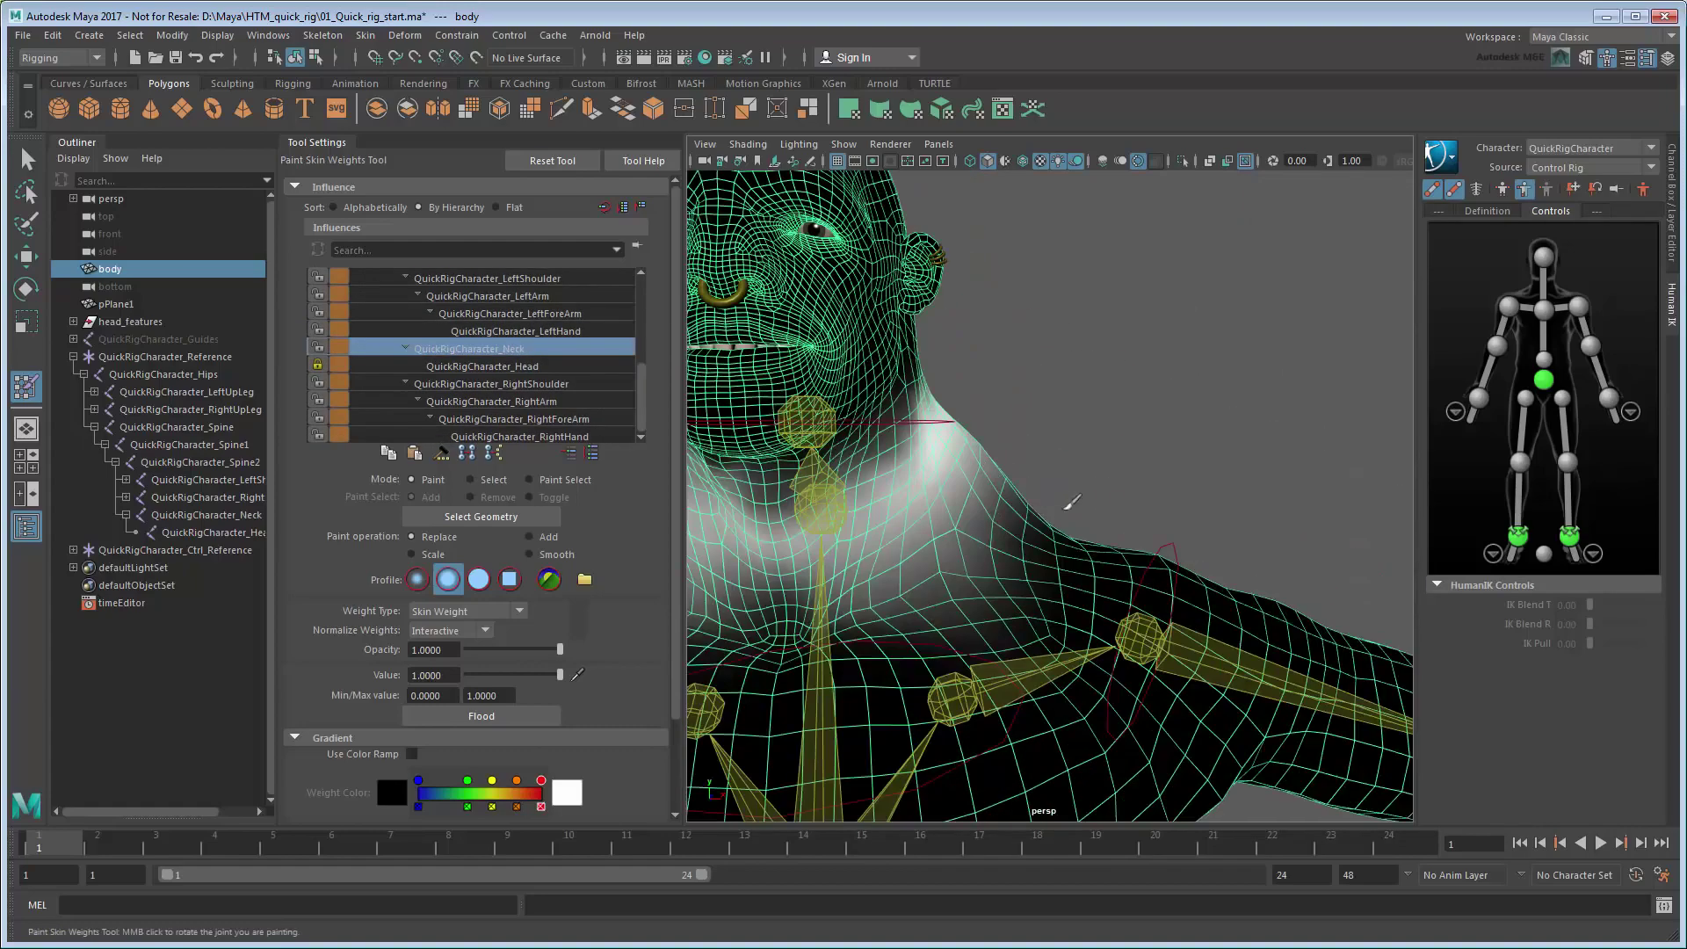
mouse_move(1036, 311)
left_mouse_down("alt")
mouse_move(1085, 456)
mouse_move(1239, 439)
mouse_move(930, 406)
mouse_move(983, 505)
mouse_move(907, 470)
mouse_move(938, 400)
mouse_move(1212, 482)
left_mouse_up("alt")
scroll(1085, 457, "down", 2)
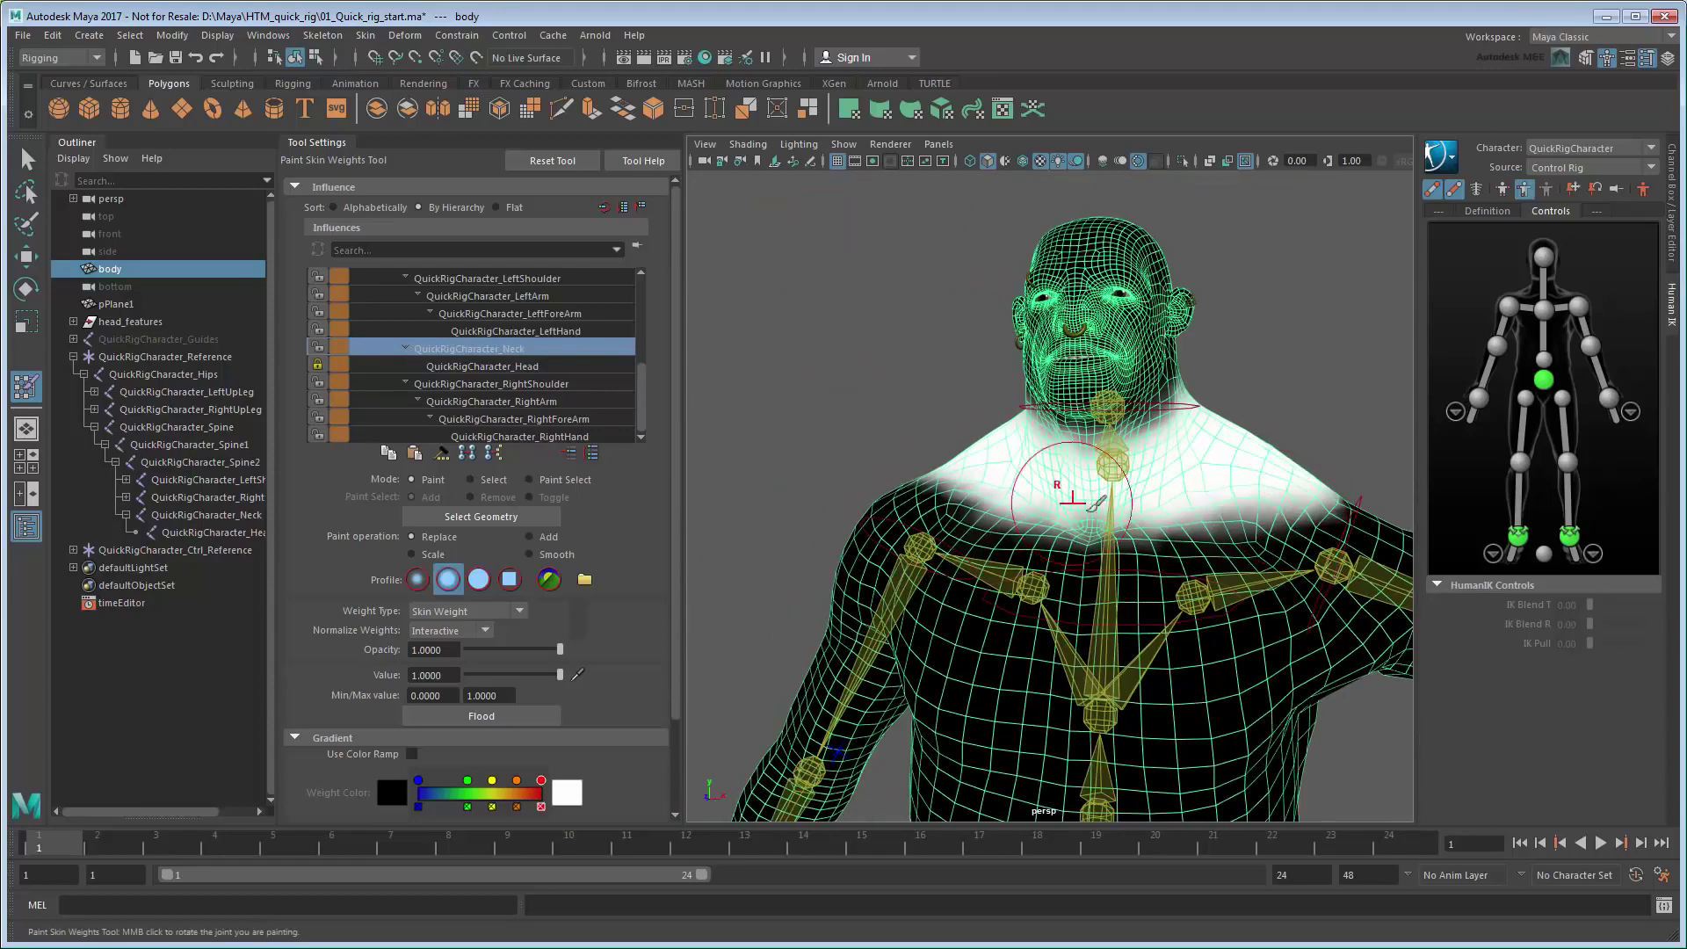
mouse_move(1098, 479)
left_mouse_down("alt")
mouse_move(1185, 559)
mouse_move(1322, 527)
left_mouse_up("alt")
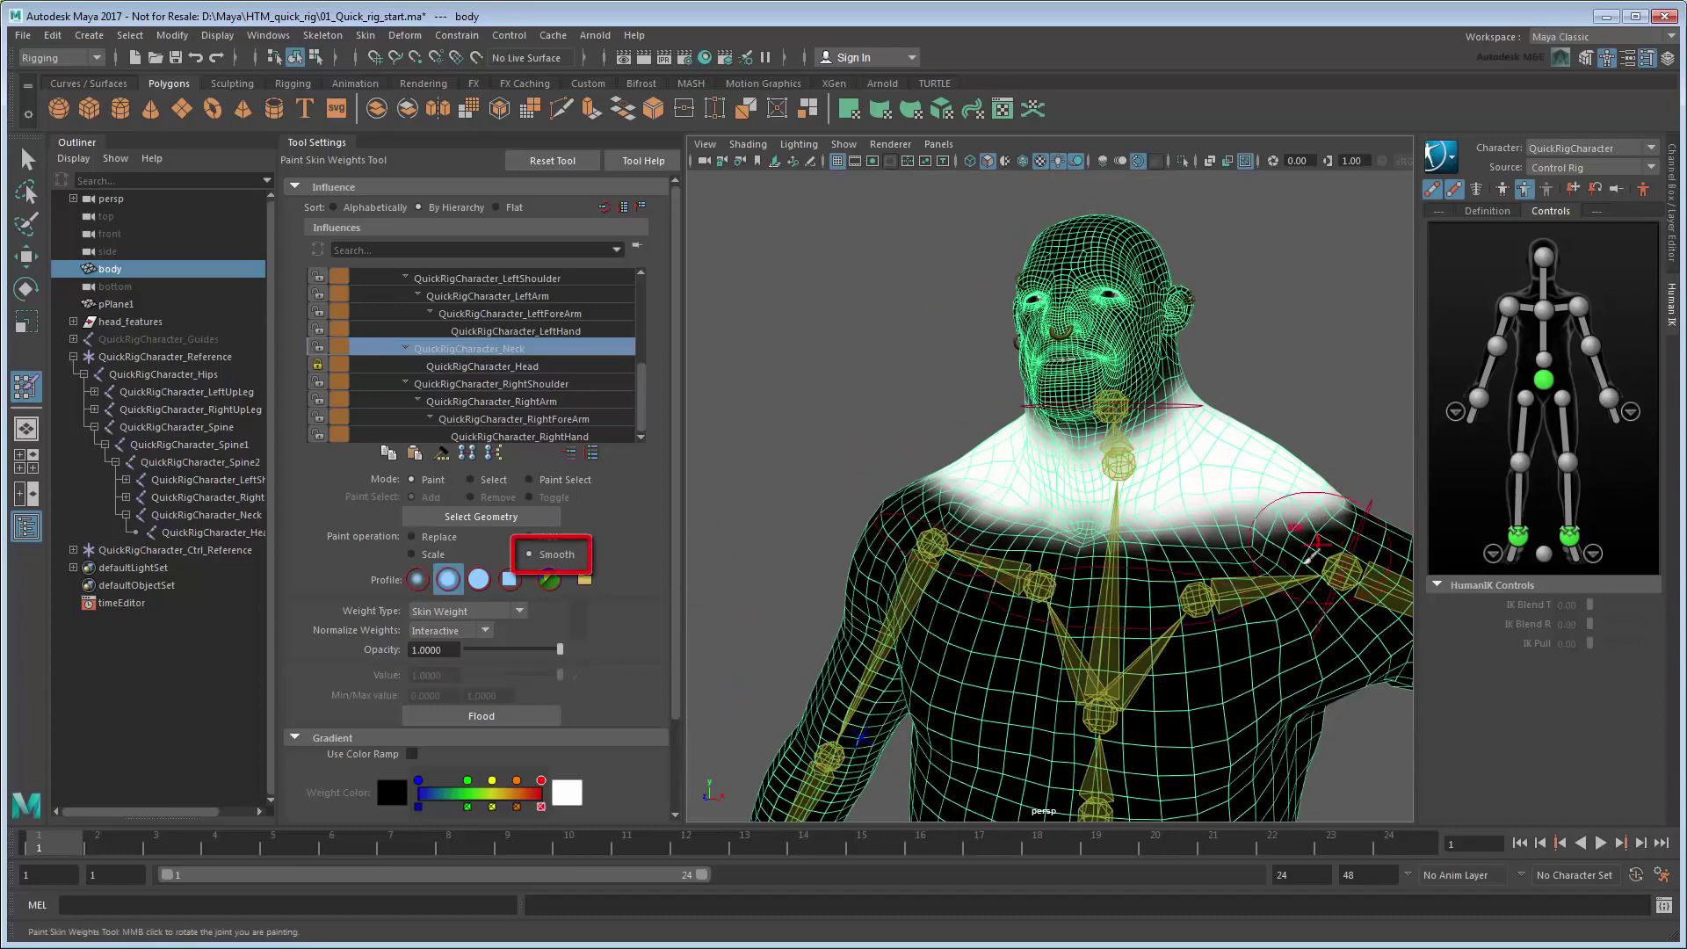
mouse_move(1292, 525)
left_mouse_down("alt")
mouse_move(1168, 500)
mouse_move(1256, 530)
mouse_move(1129, 536)
left_mouse_up("alt")
- Paint Spine2 again and orbit to inspect the torso from below and front
scroll(646, 360, "up", 3)
left_click(545, 337)
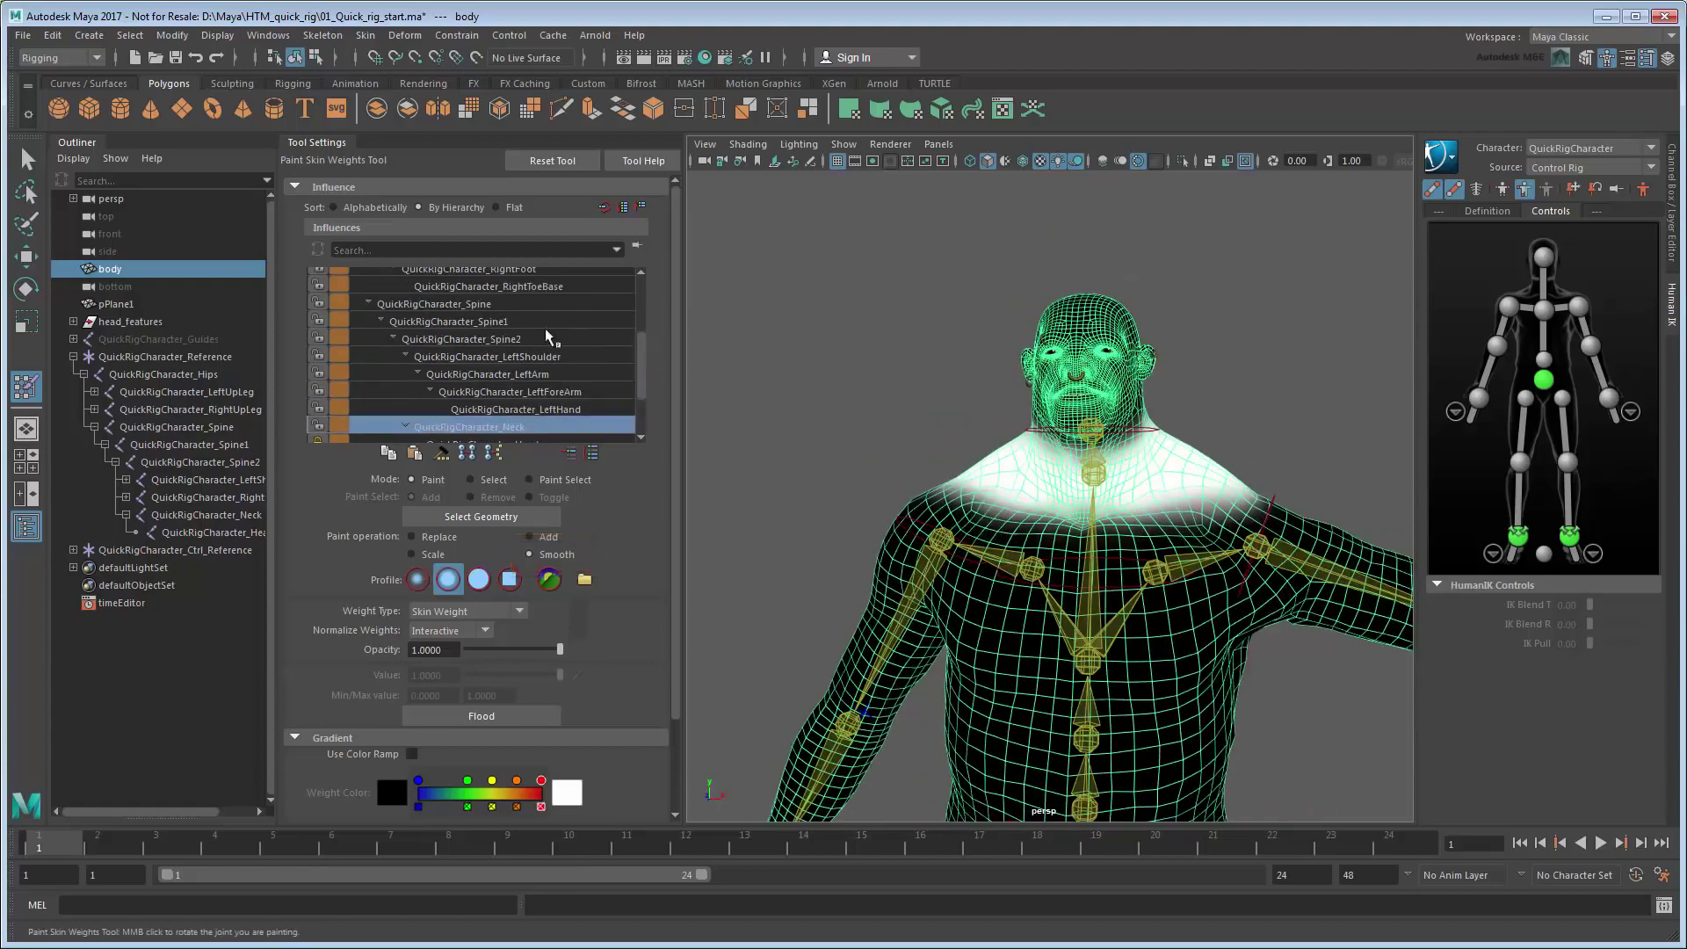
left_click_drag(1010, 527, 892, 504, "alt")
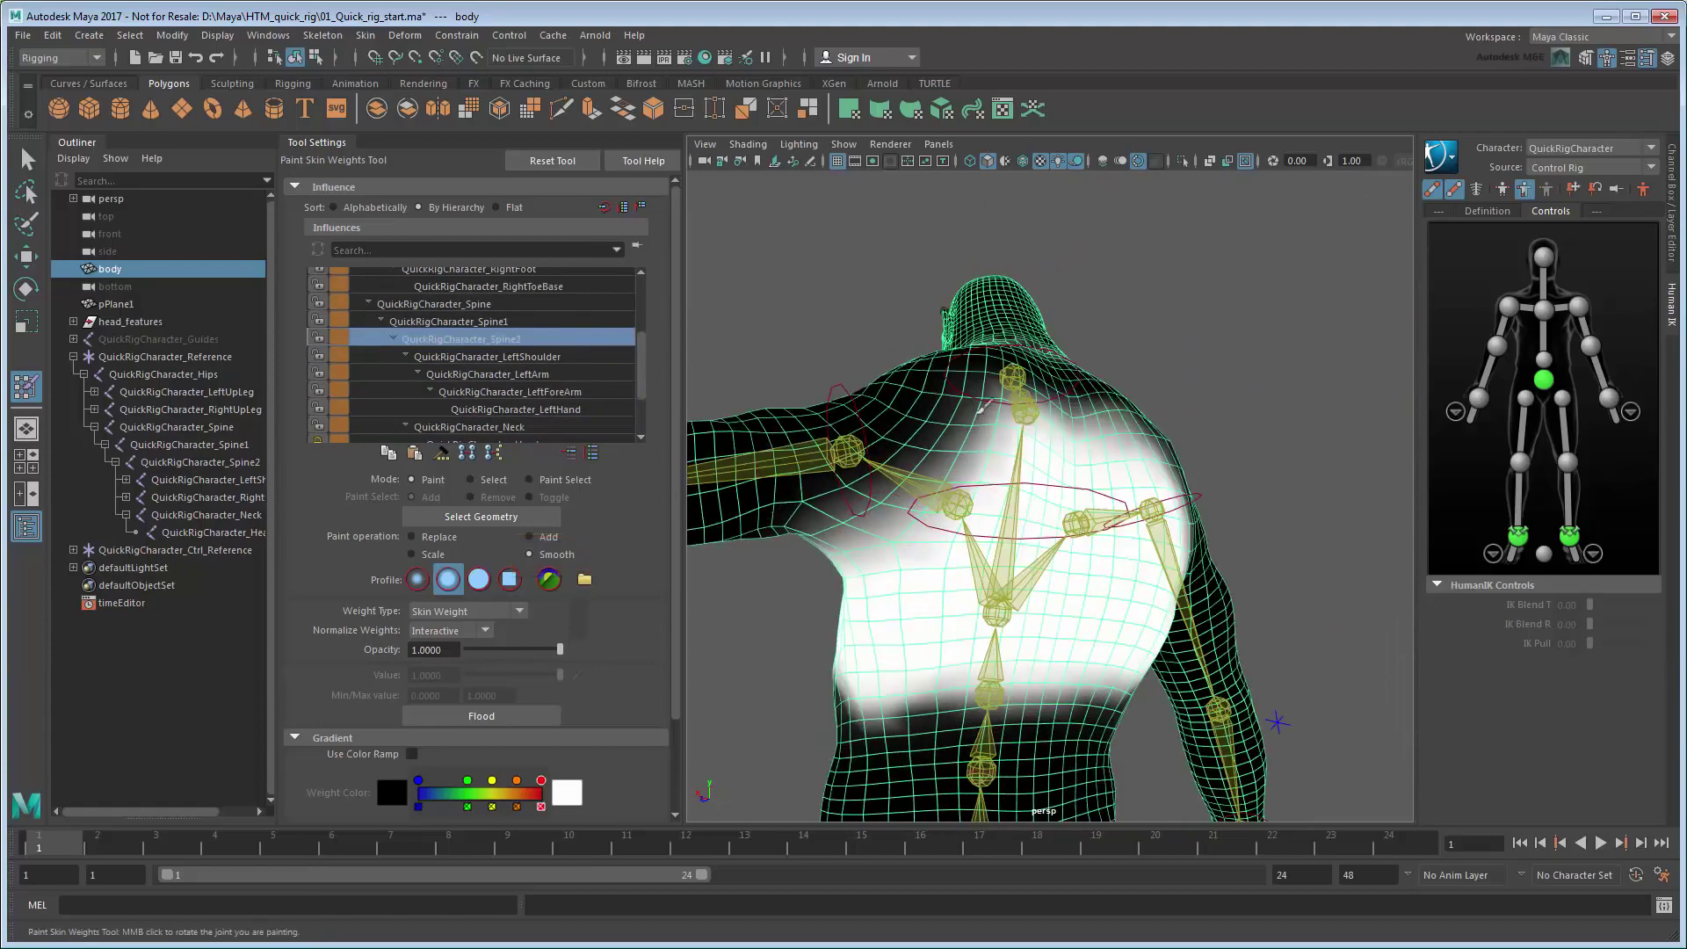
left_click_drag(981, 407, 1032, 454, "alt")
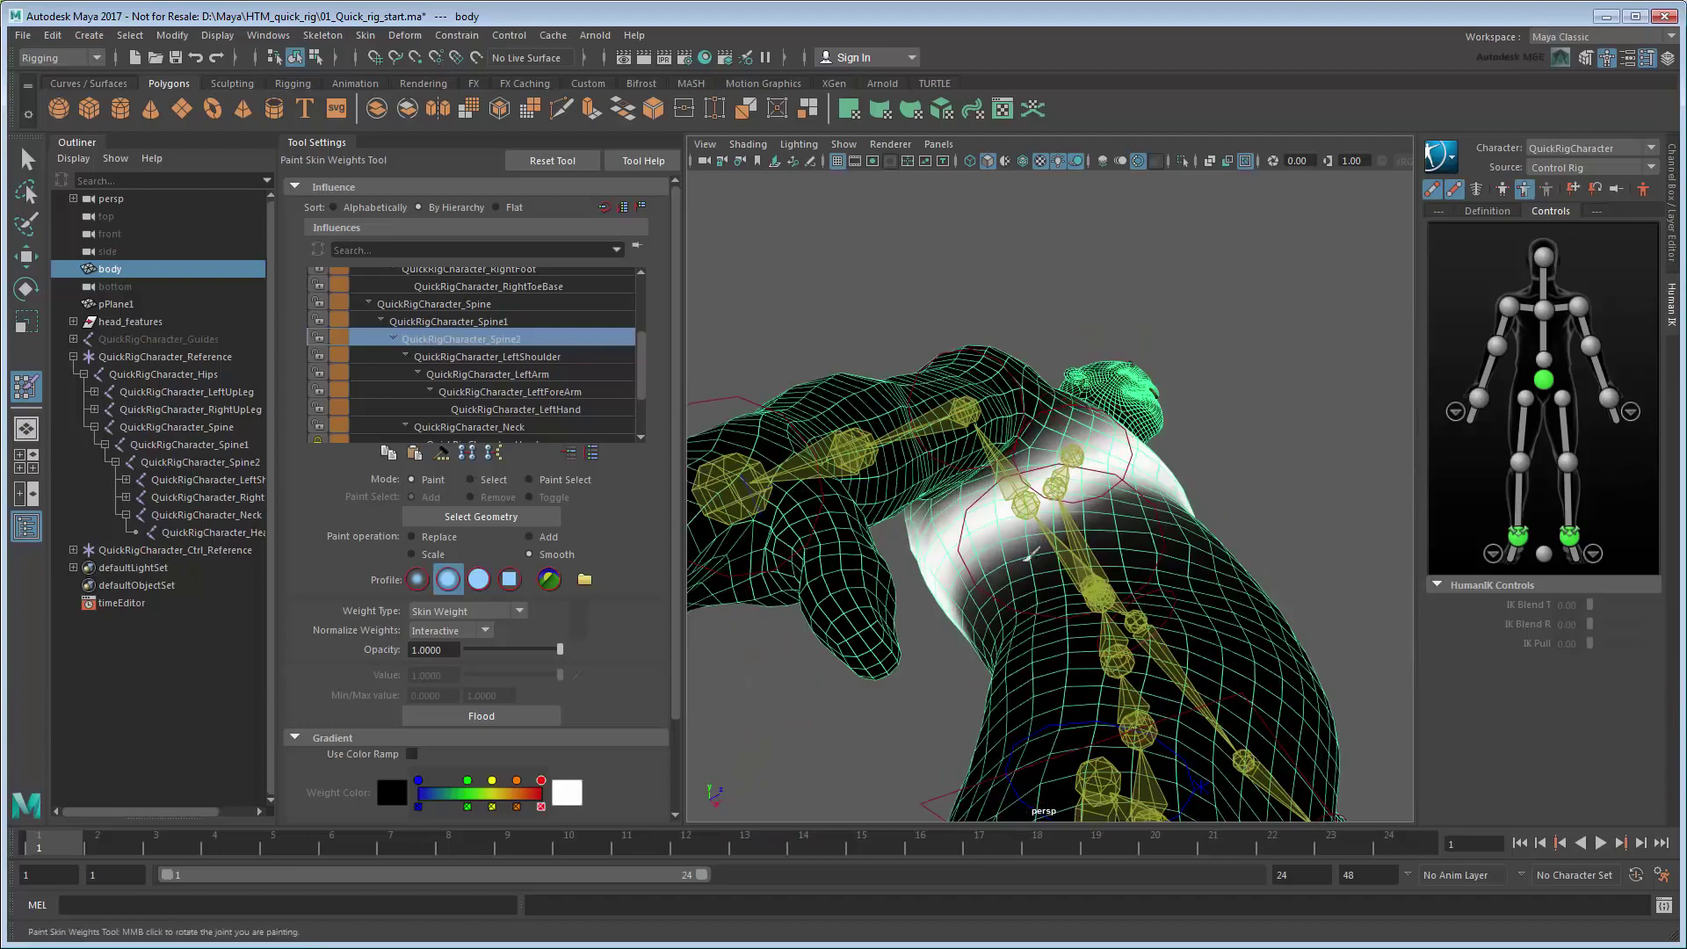
left_click_drag(1032, 555, 1293, 551, "alt")
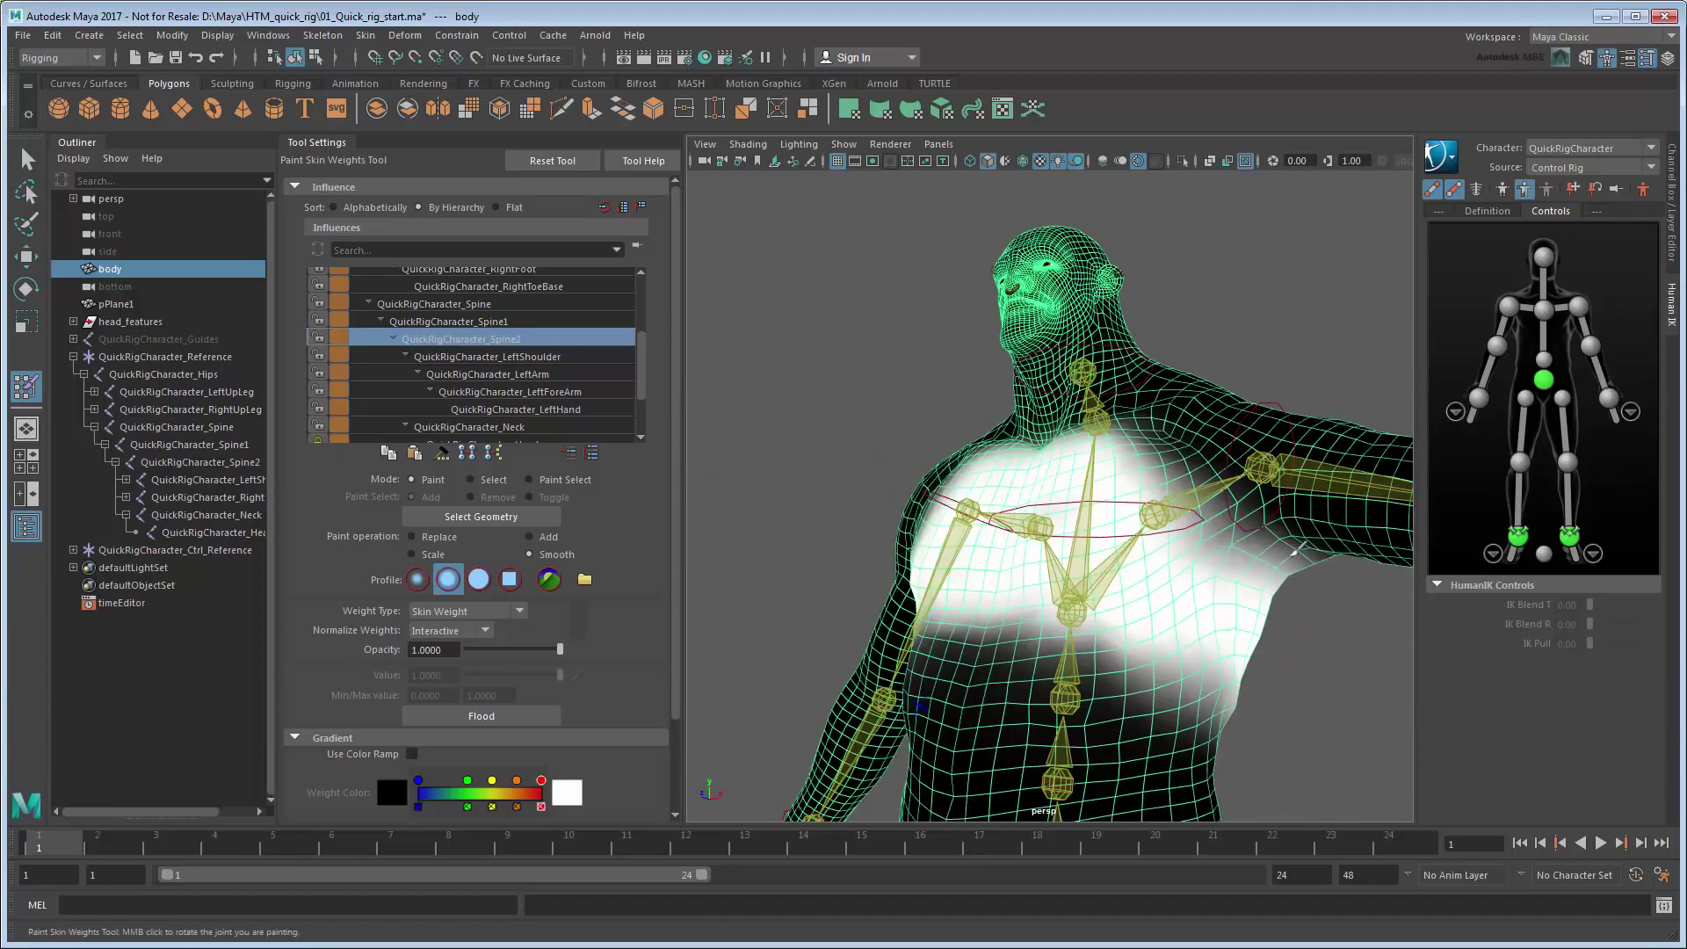
- Rotate the left shoulder control down to test the shoulder
left_click_drag(1352, 650, 1230, 597, "alt")
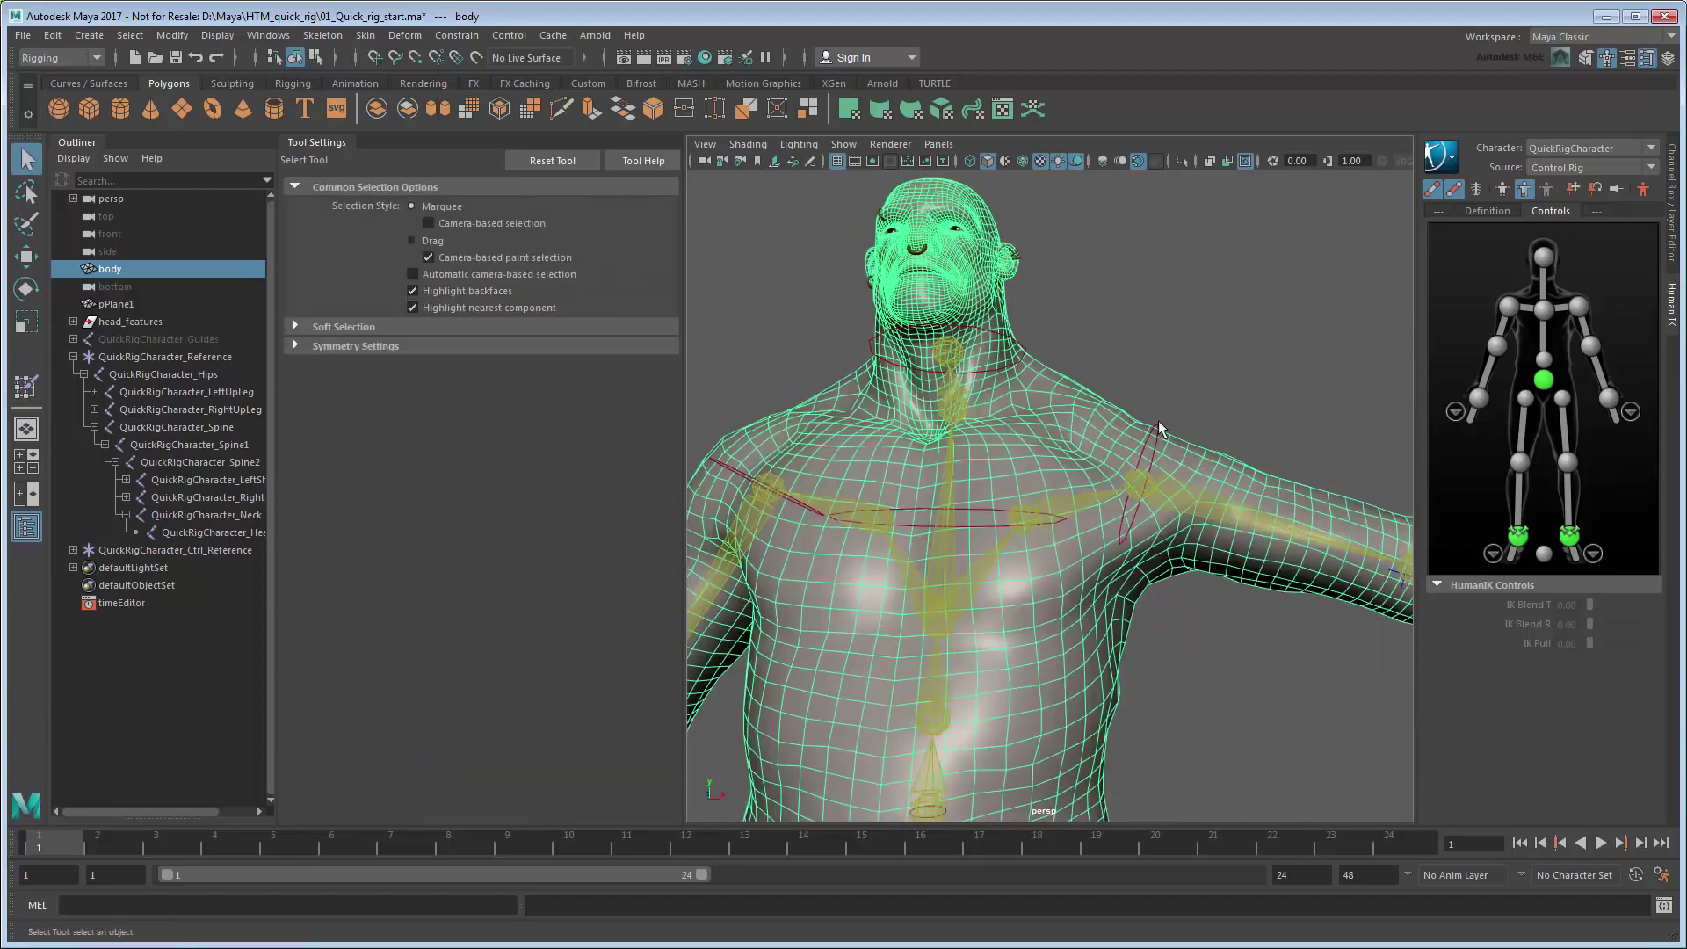
left_click(1578, 305)
key("e")
mouse_move(1217, 487)
left_mouse_down()
mouse_move(1181, 534)
mouse_move(1089, 553)
left_mouse_up()
- Paint Spine1 weight with Replace across the belly and lower back
left_click(1077, 693)
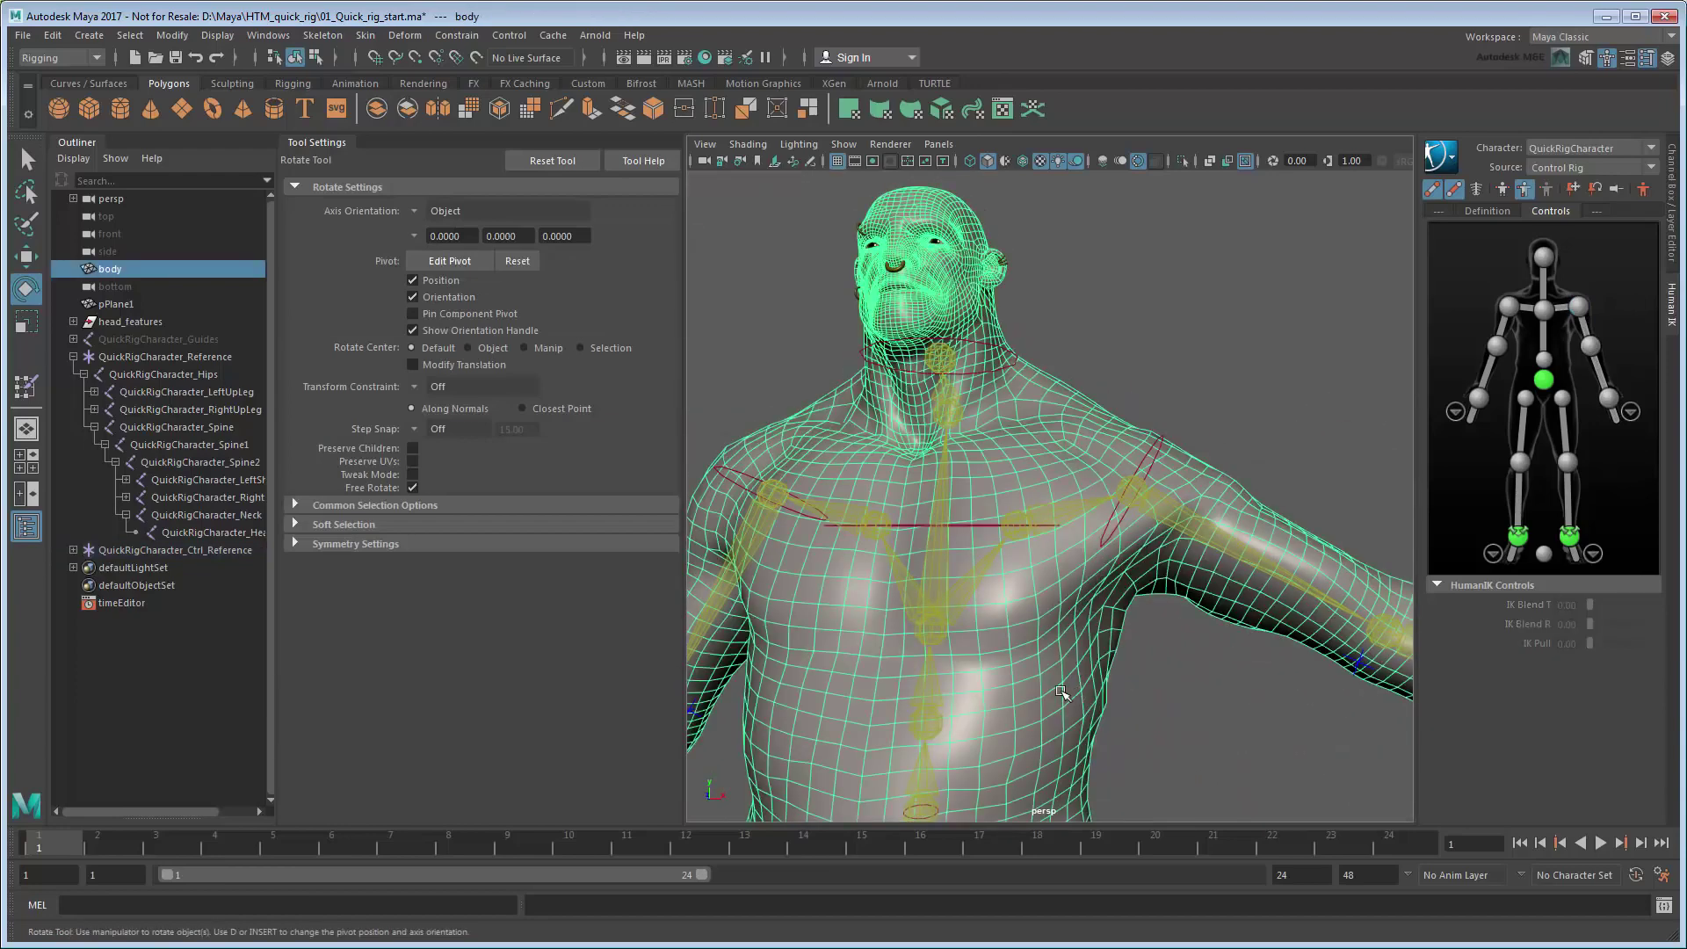
key("y")
mouse_move(1061, 694)
left_mouse_down("alt")
mouse_move(1010, 742)
mouse_move(932, 632)
mouse_move(797, 655)
mouse_move(1151, 719)
left_mouse_up("alt")
left_click(529, 554)
left_click_drag(645, 308, 645, 365)
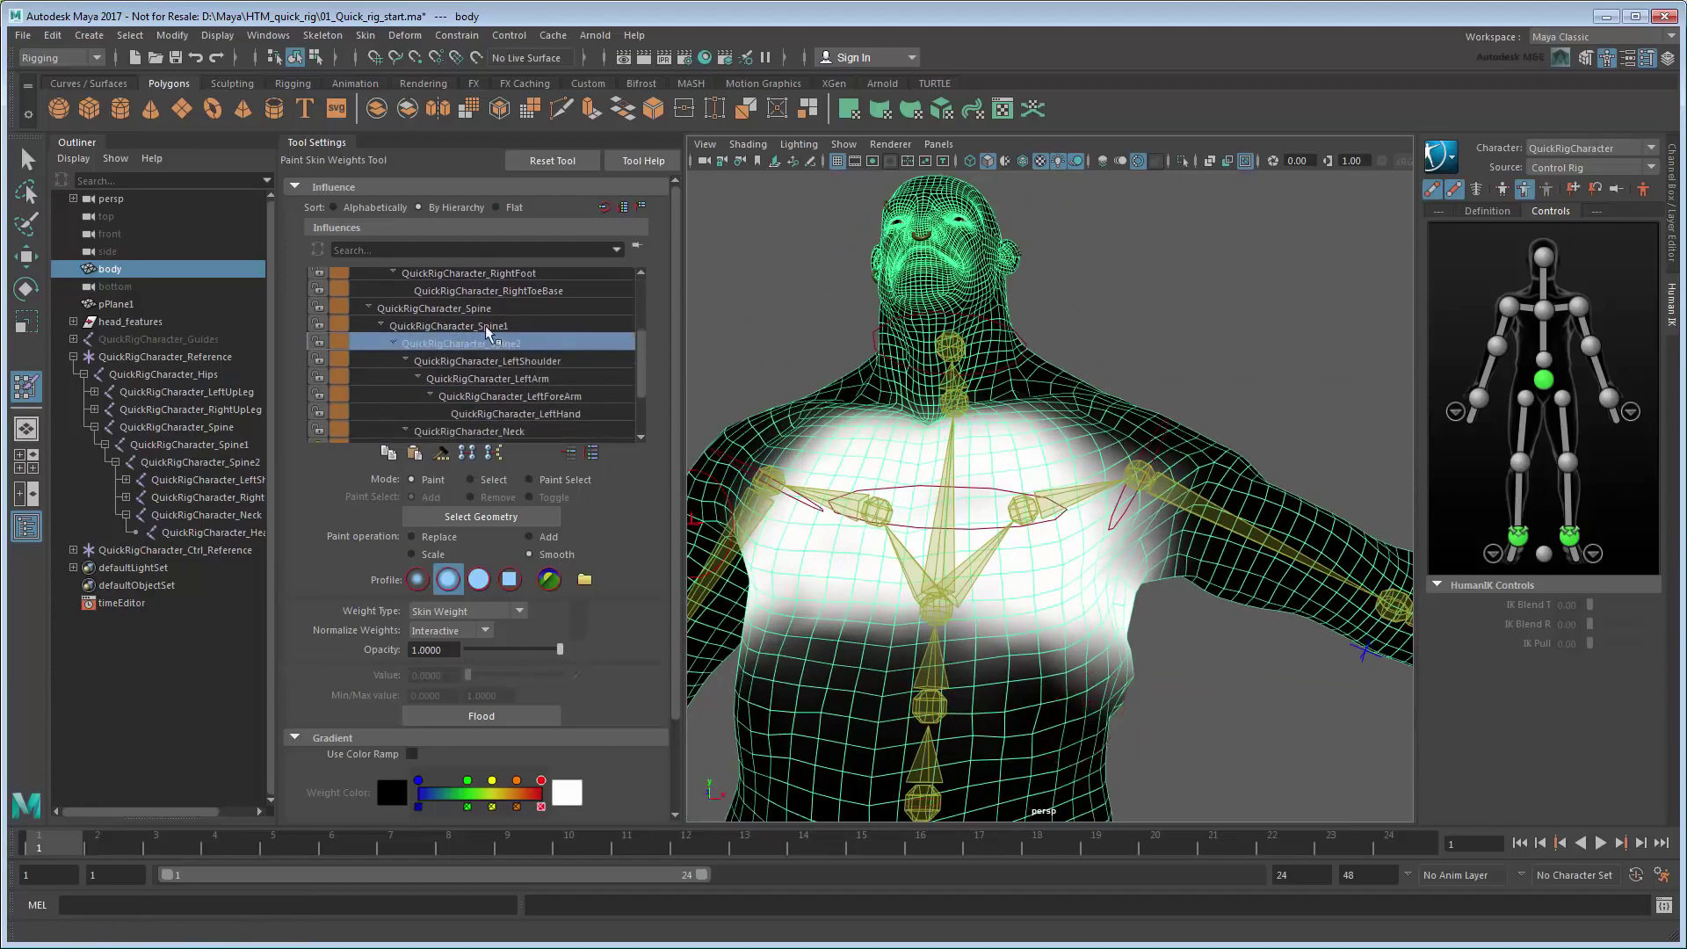
left_click(485, 325)
left_click(412, 537)
mouse_move(844, 703)
left_mouse_down()
mouse_move(1133, 698)
mouse_move(809, 708)
mouse_move(1010, 703)
left_mouse_up()
mouse_move(1243, 694)
left_mouse_down()
mouse_move(1087, 690)
mouse_move(1230, 712)
mouse_move(782, 716)
left_mouse_up()
mouse_move(782, 716)
left_mouse_down("alt")
mouse_move(1019, 692)
mouse_move(791, 702)
mouse_move(1054, 659)
mouse_move(1212, 685)
left_mouse_up("alt")
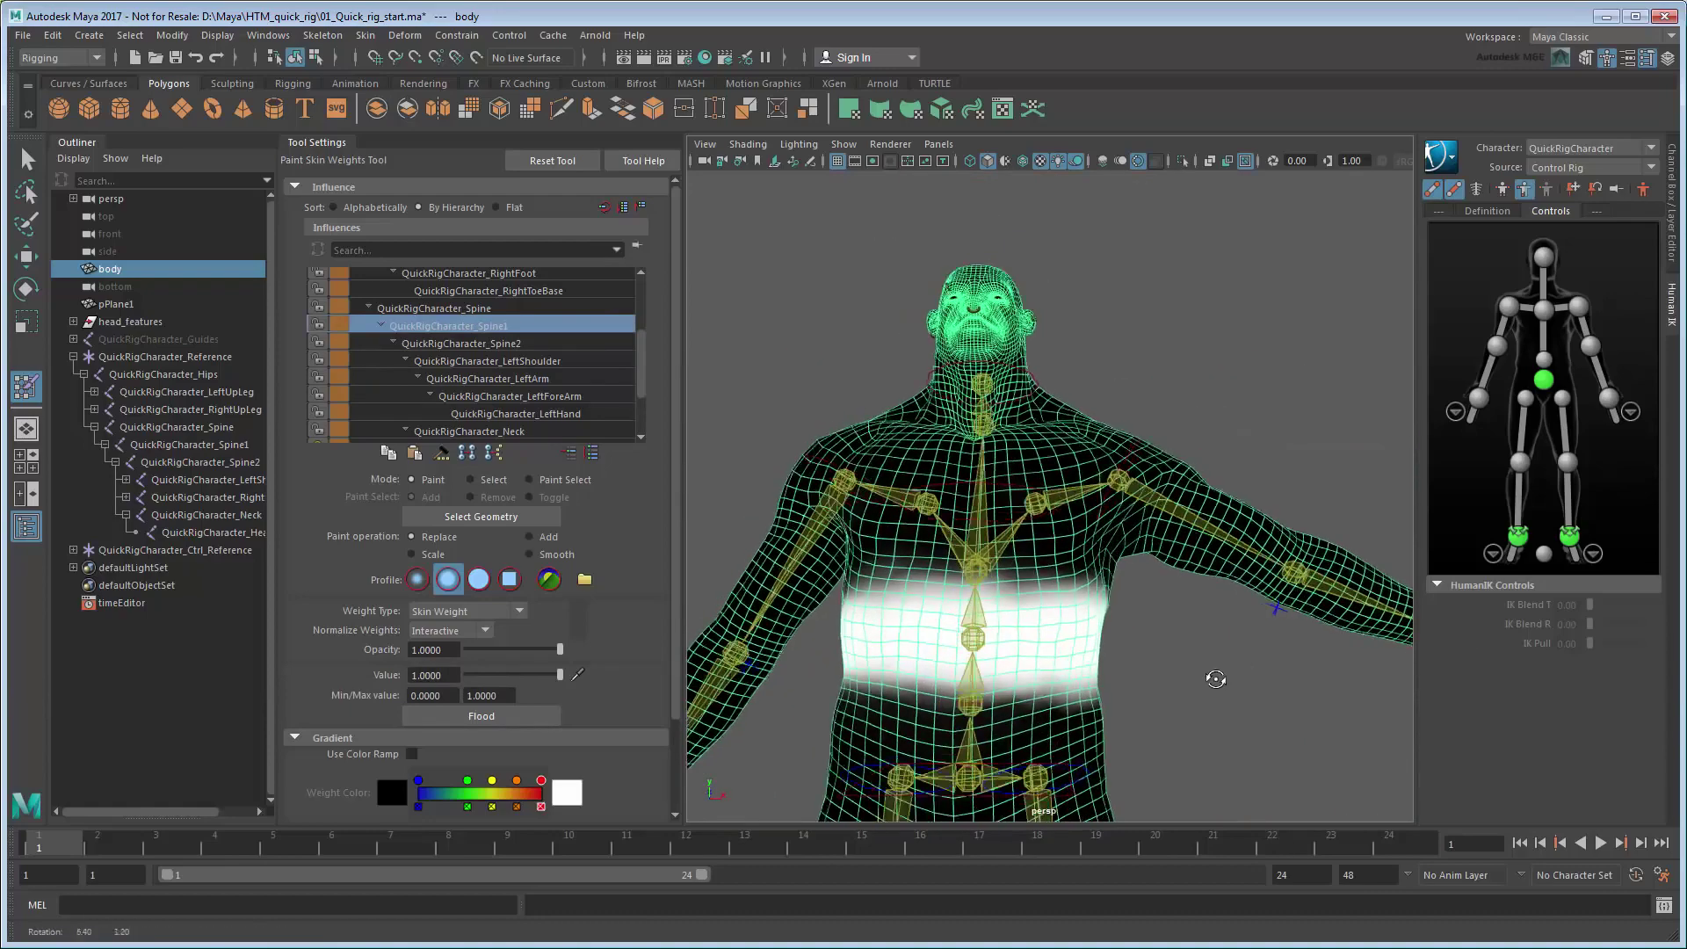
- Lower the left arm again to check the deformation
key("q")
scroll(1125, 487, "up", 3)
scroll(1156, 381, "up", 3)
left_click(1131, 434)
key("e")
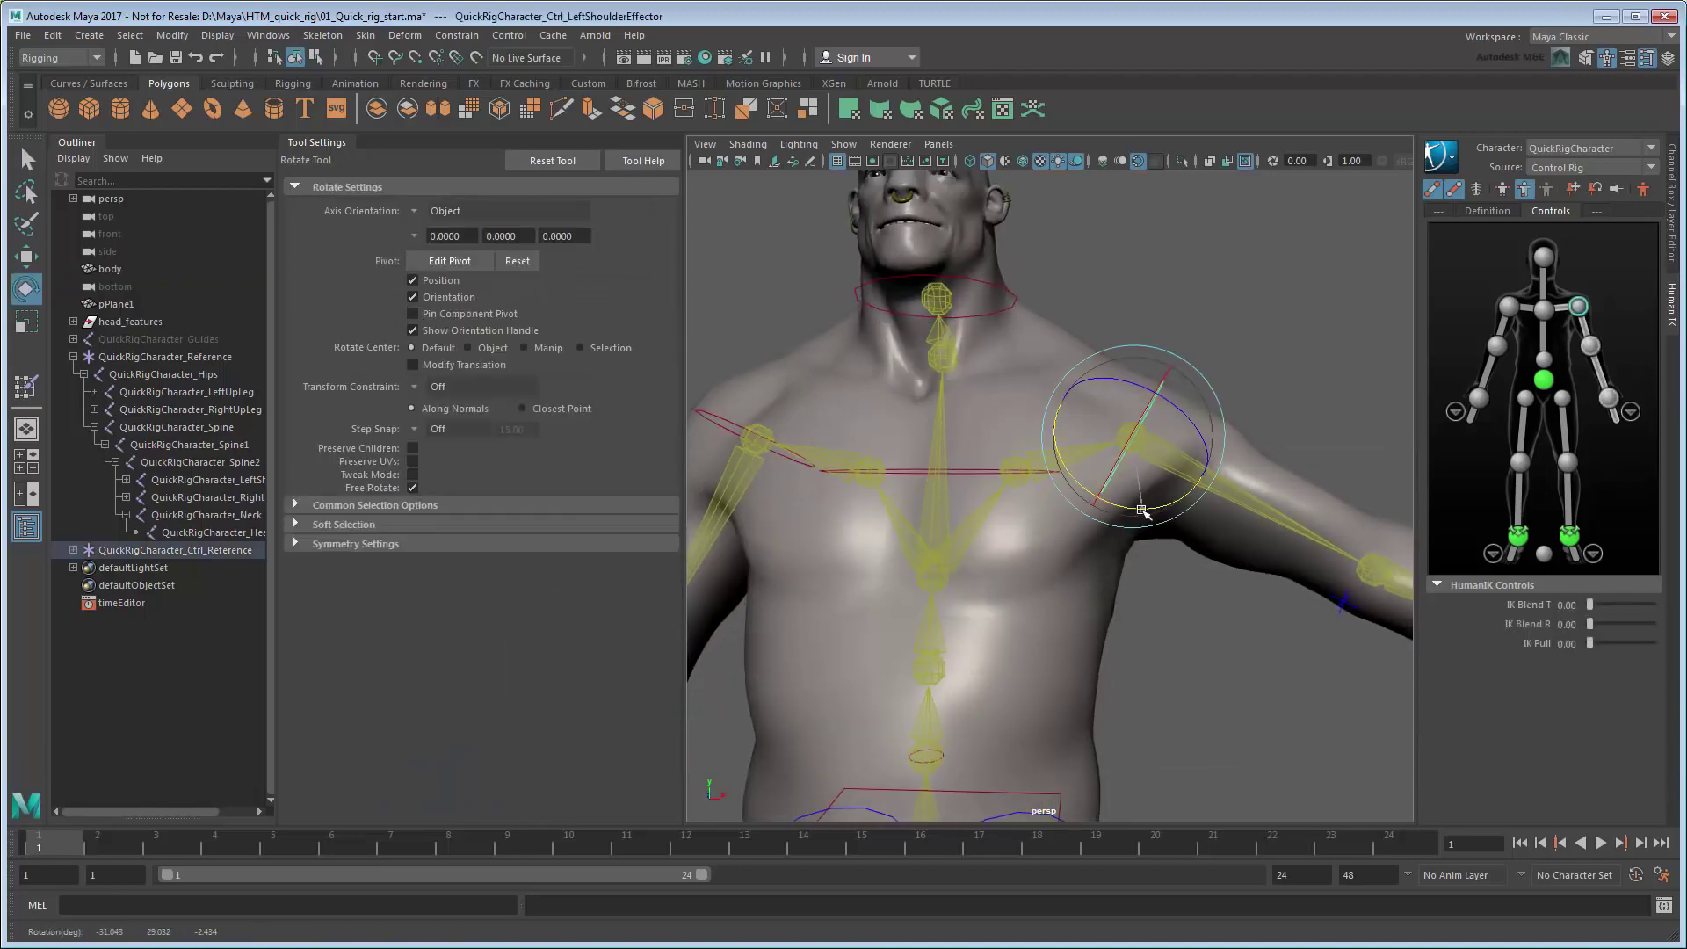
mouse_move(1109, 377)
left_mouse_down()
mouse_move(1083, 509)
mouse_move(1159, 464)
left_mouse_up()
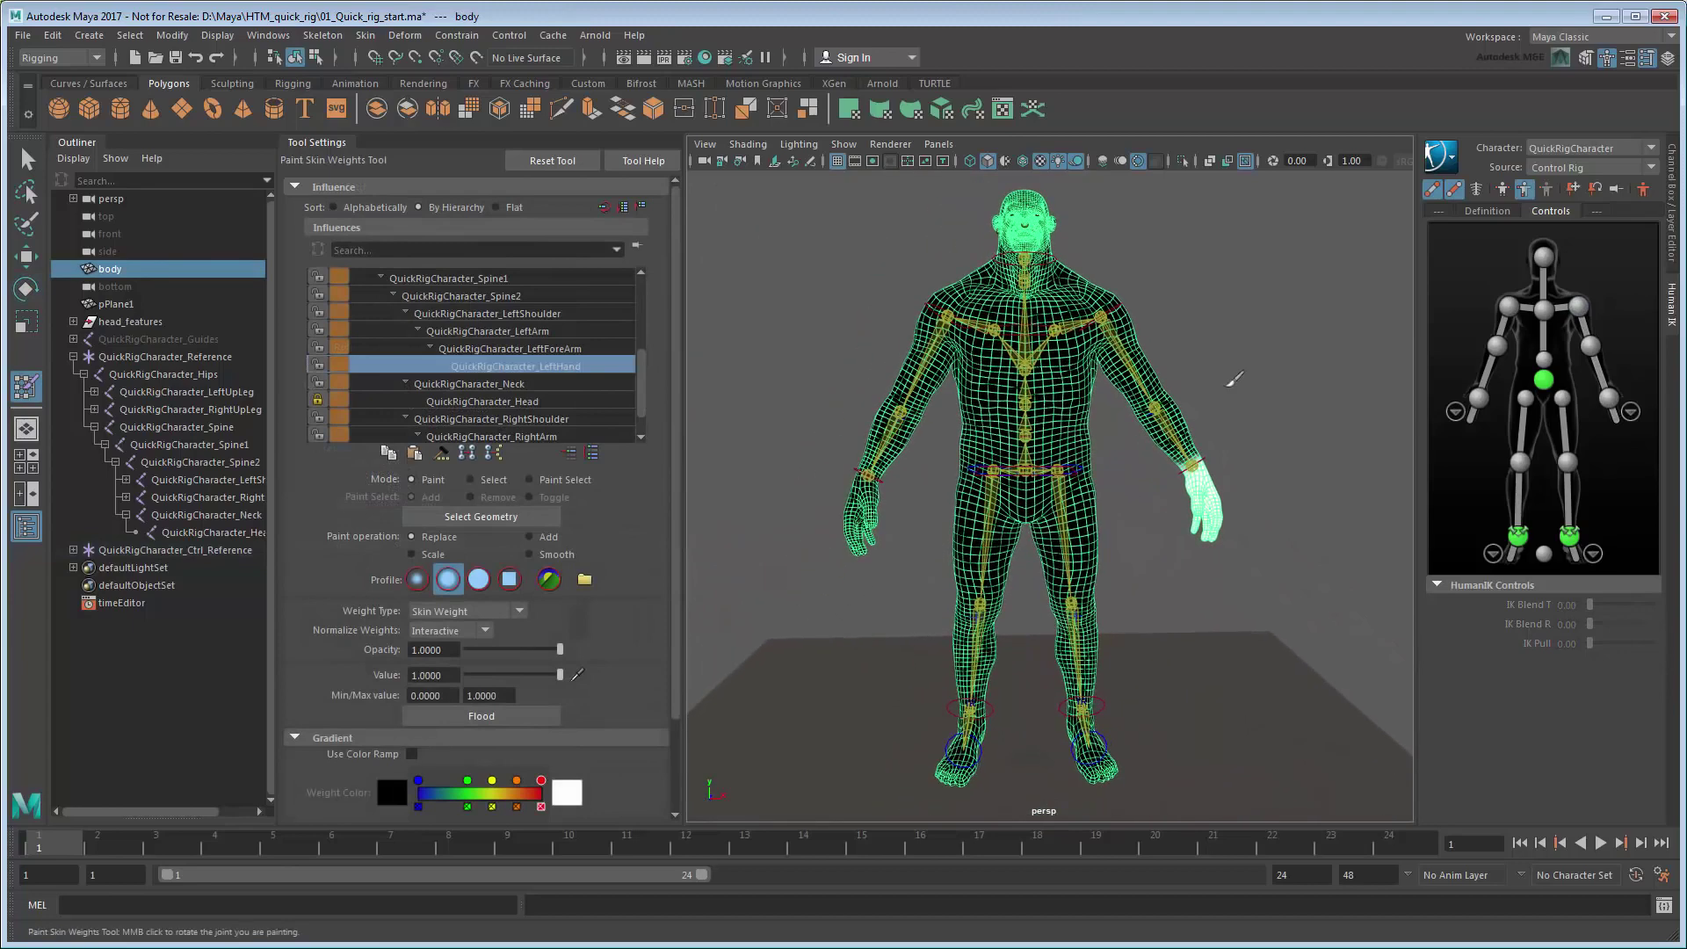
- Mirror the body's skin weights to the right side and hide Tool Settings
key("q")
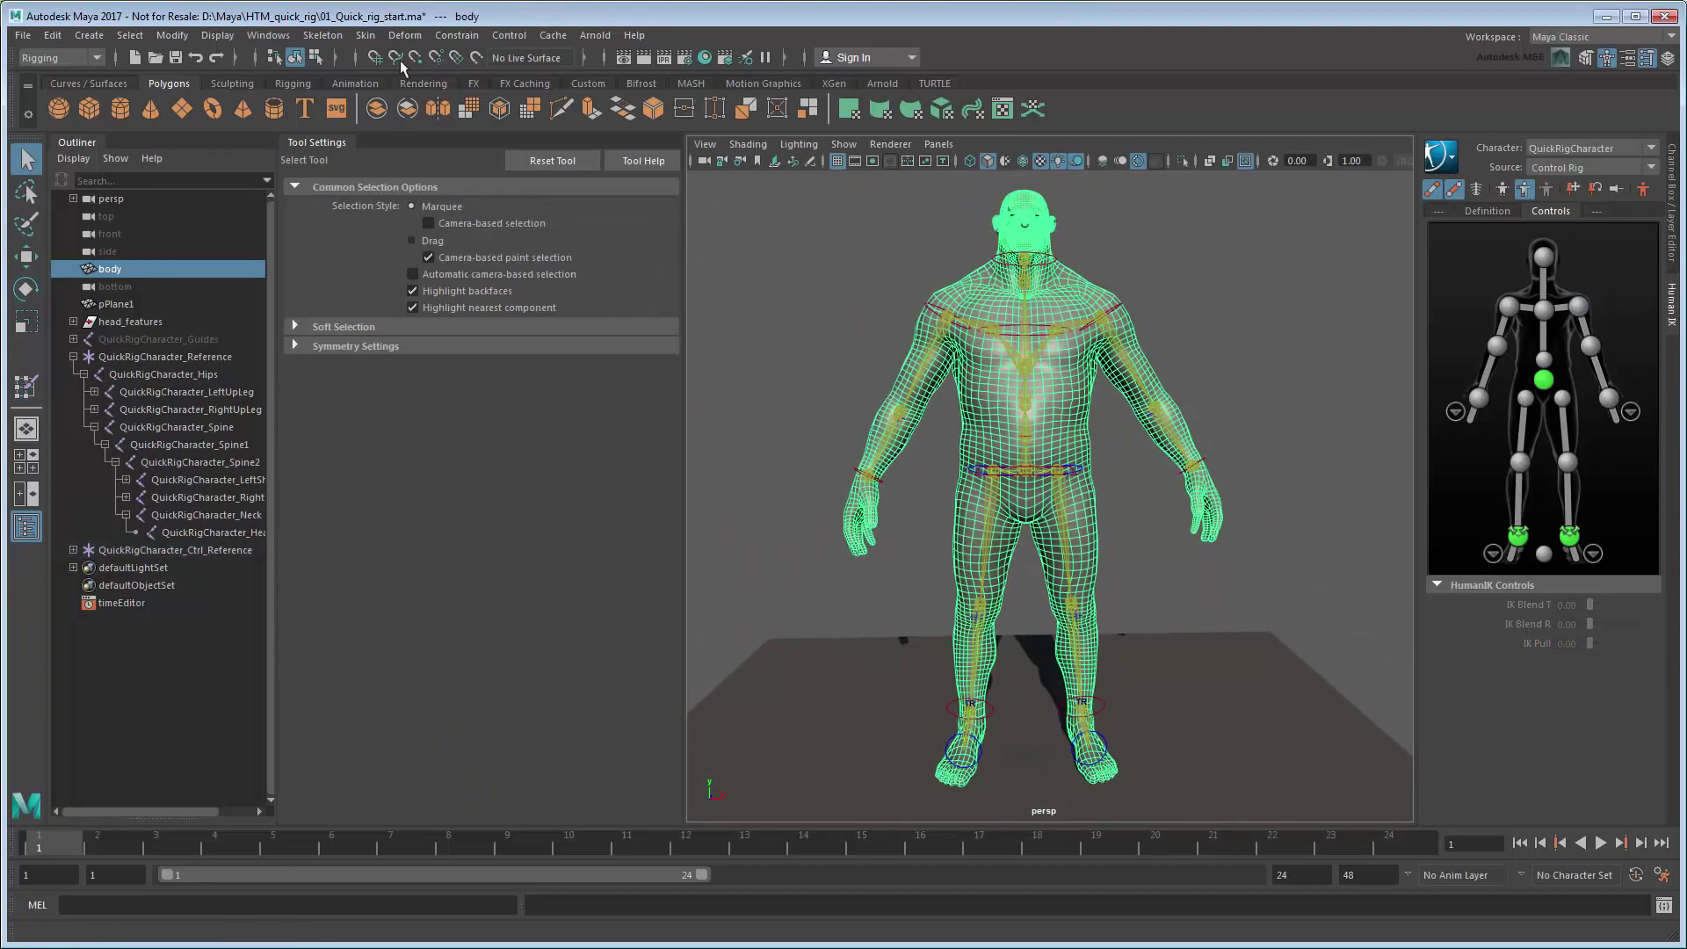
left_click(364, 35)
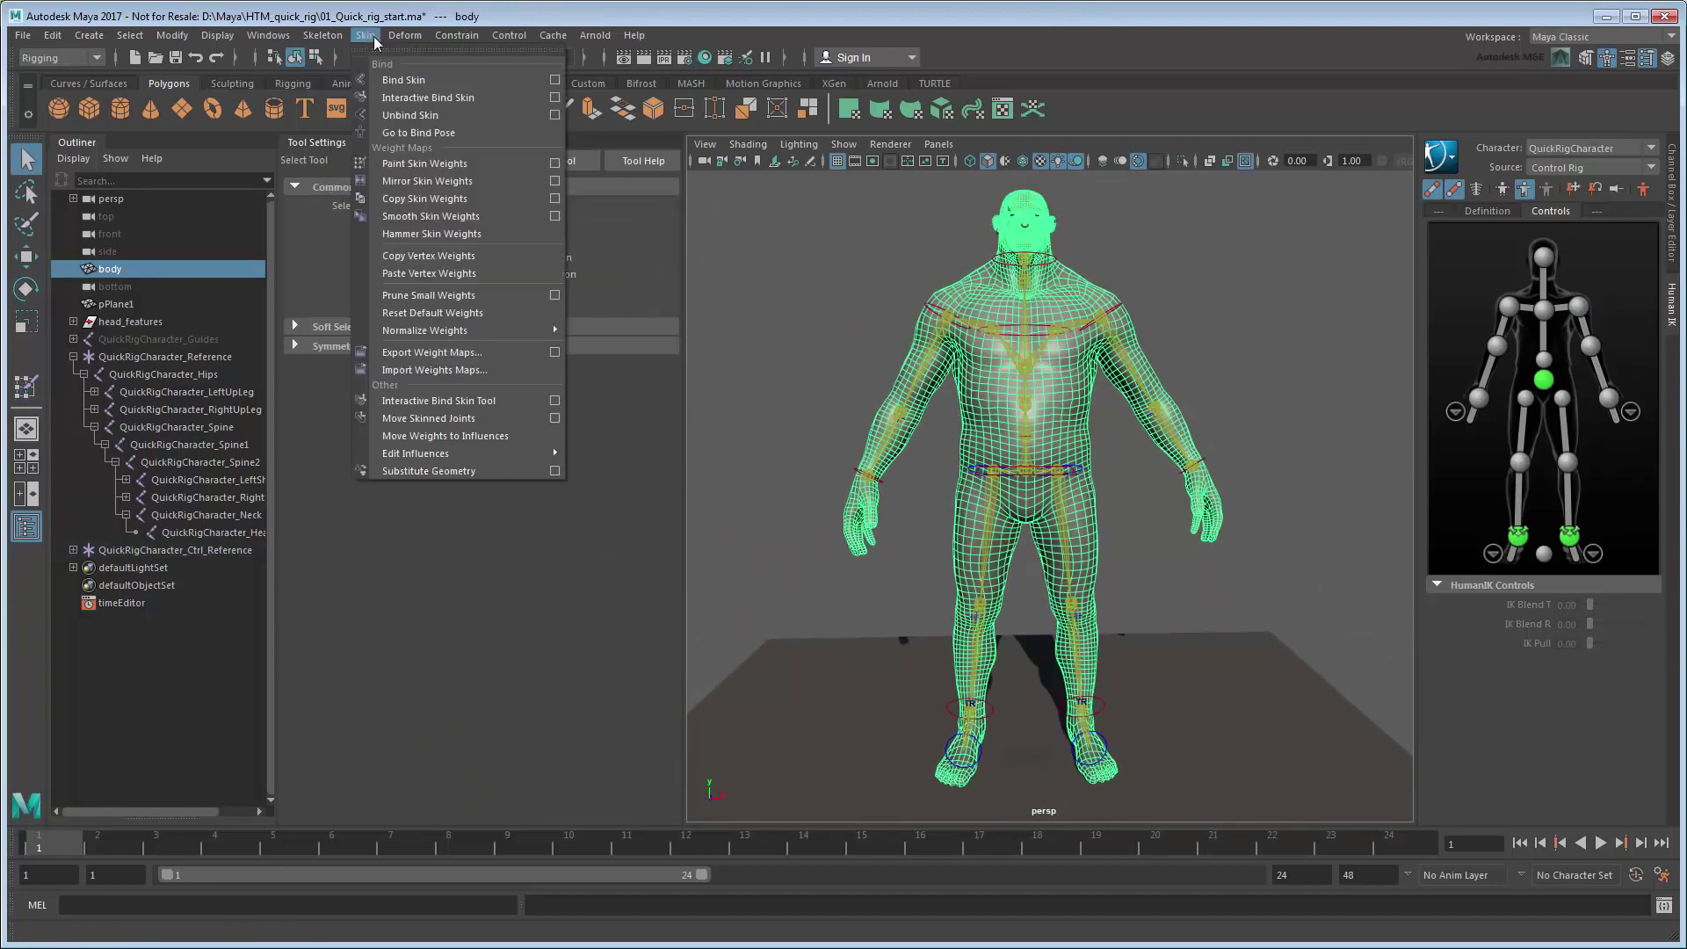
left_click(513, 181)
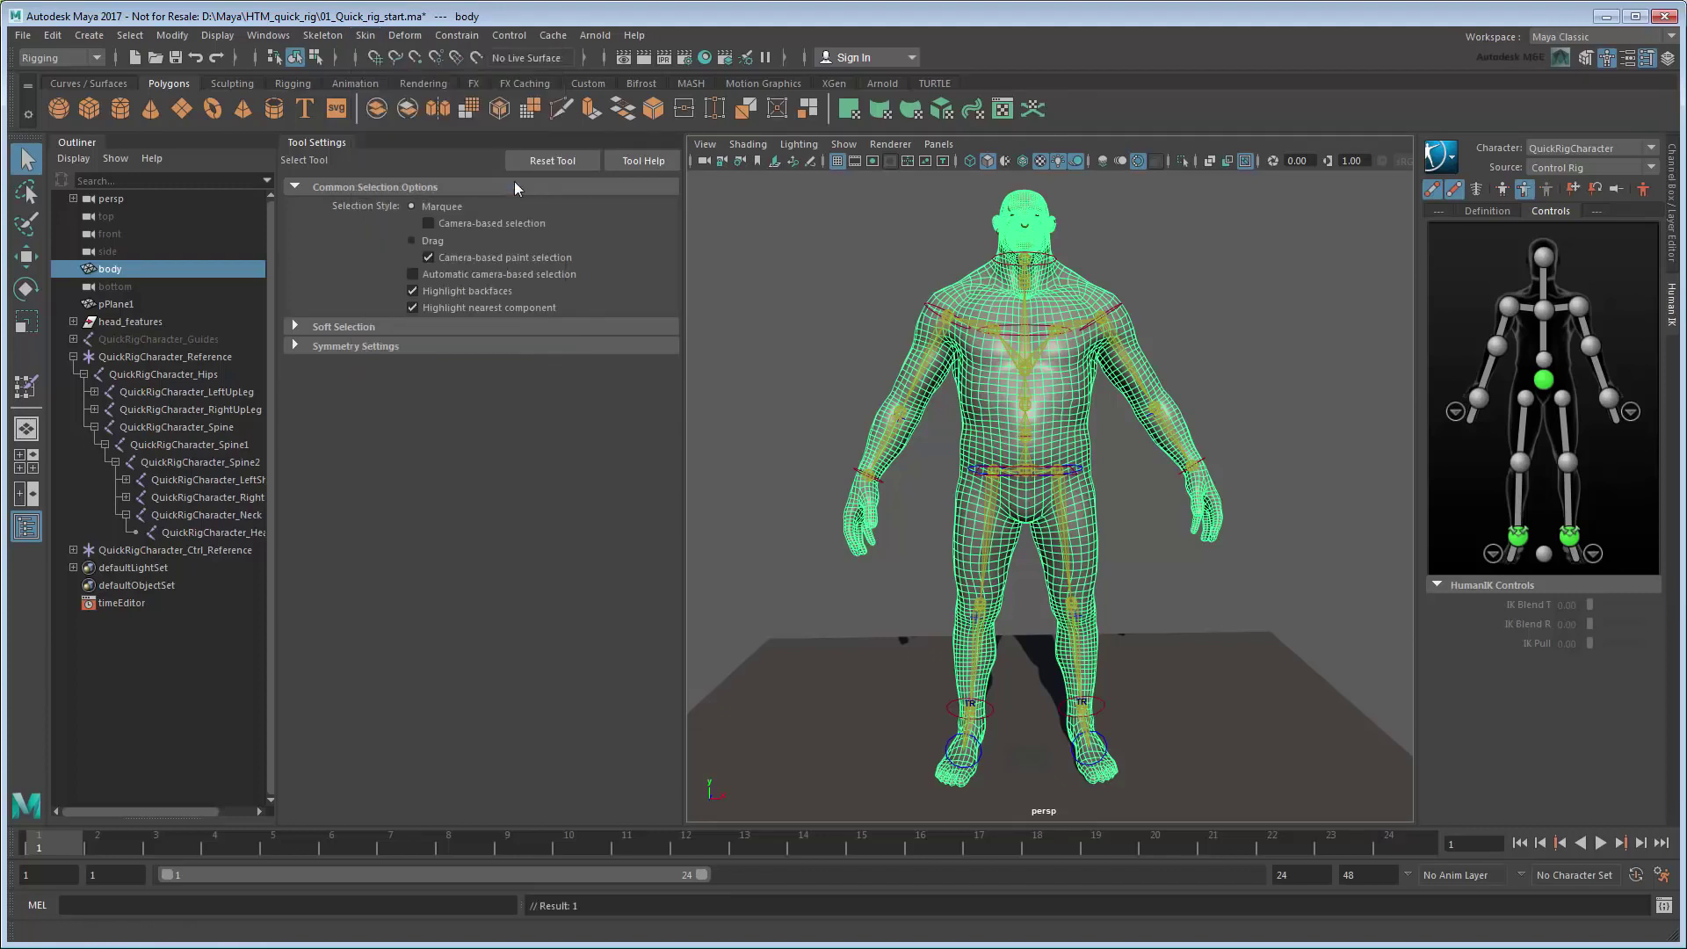
left_click(355, 149)
- Select the left wrist effector and switch to the Move tool
left_click(576, 286)
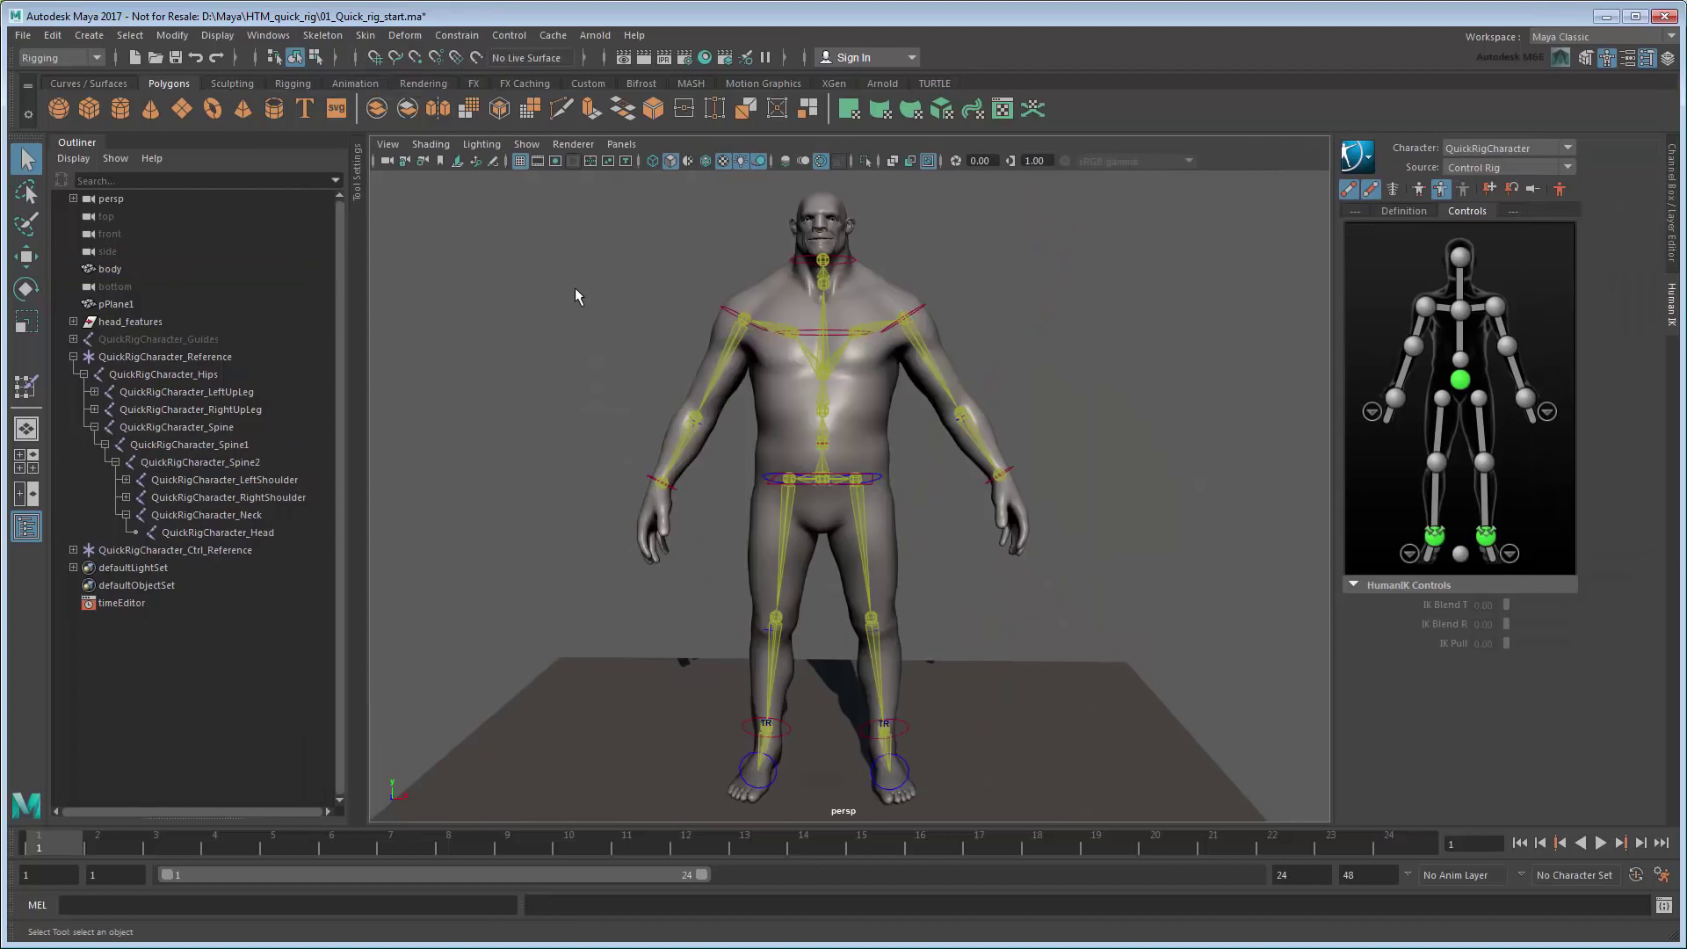
left_click(1002, 475)
key("w")
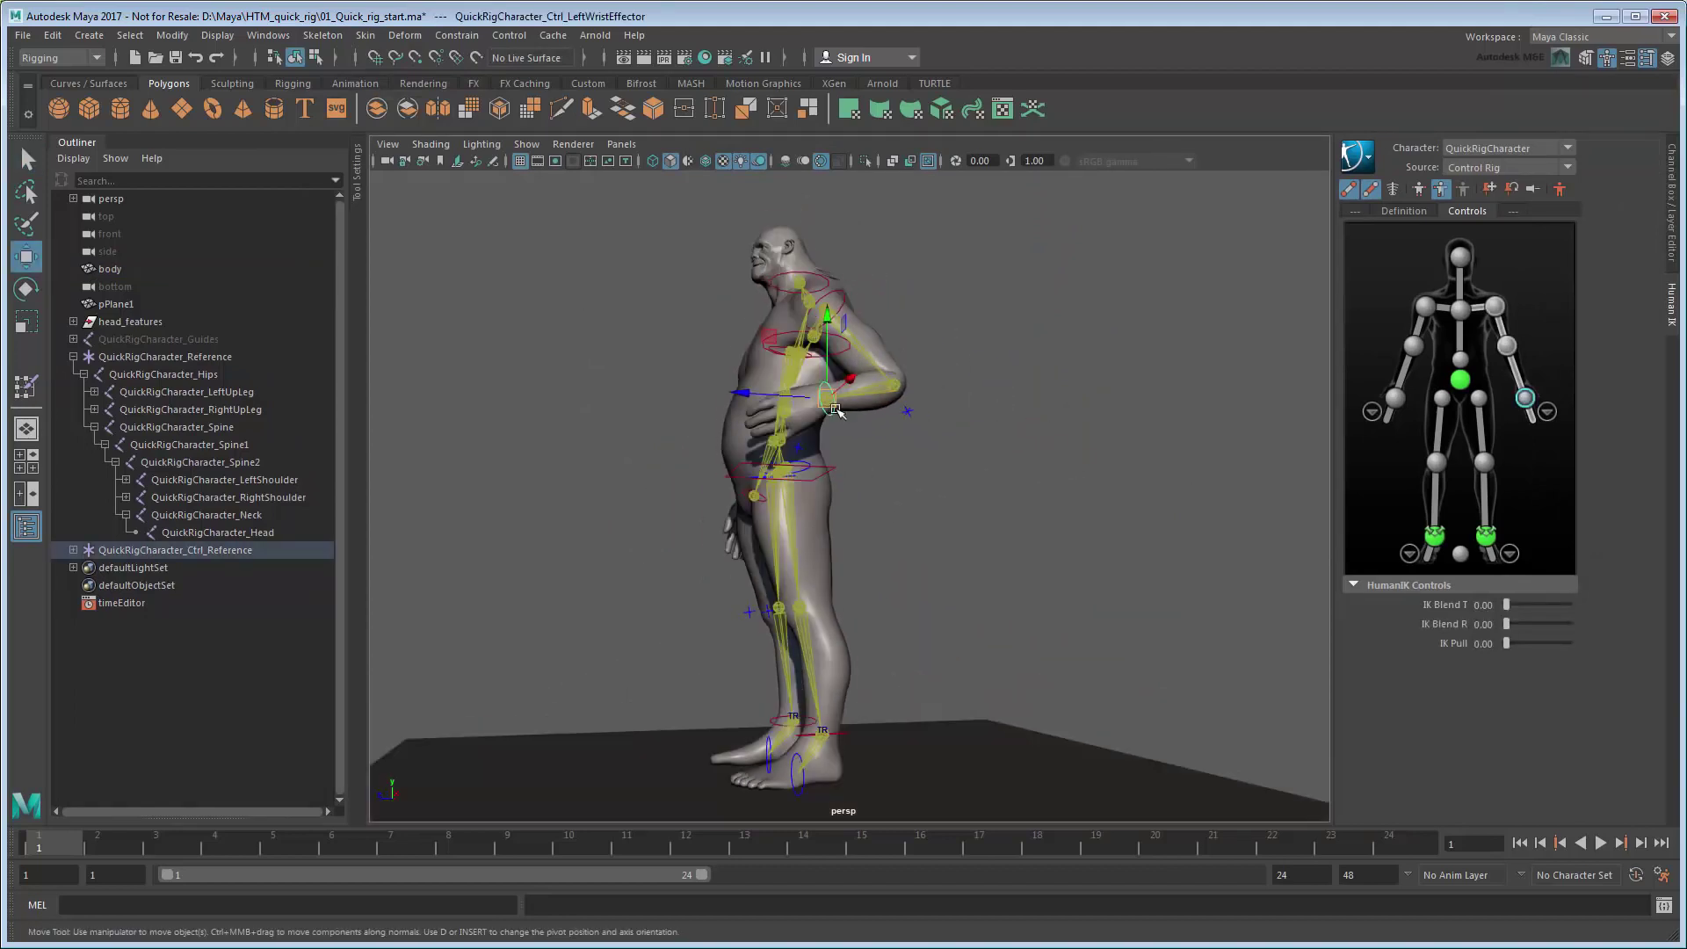